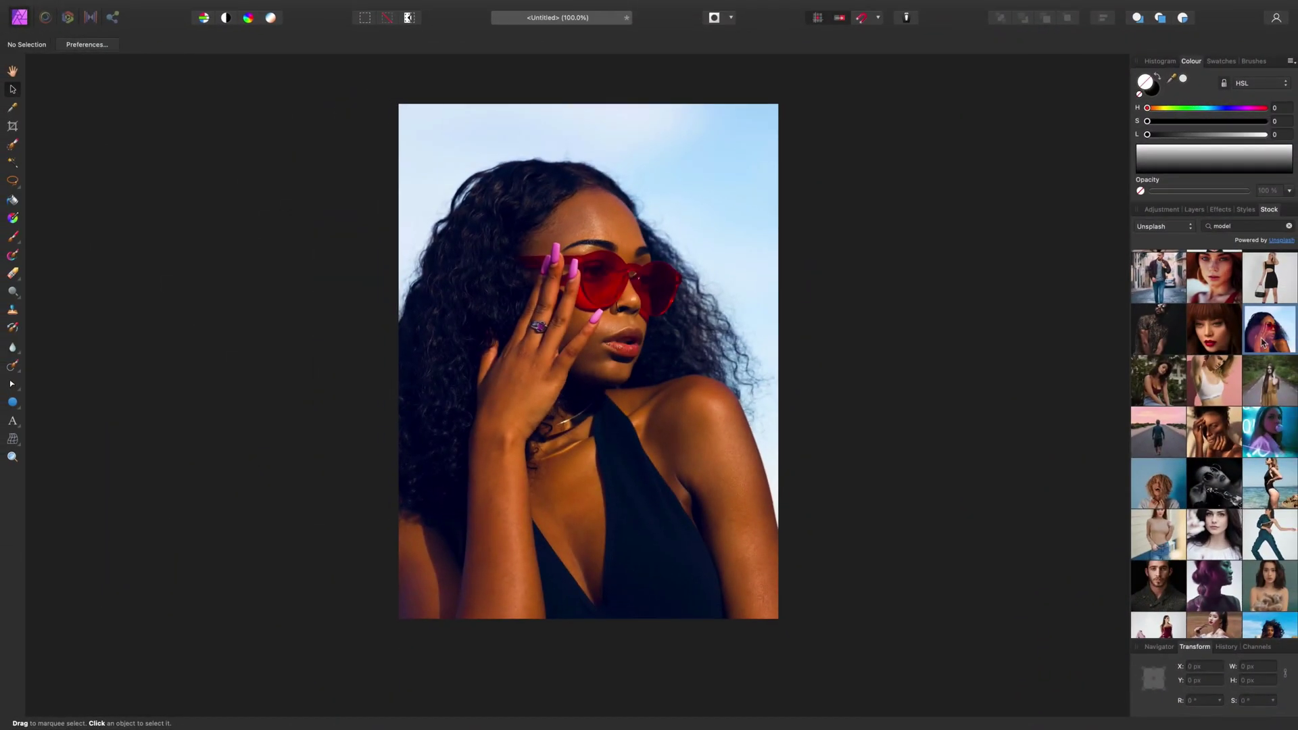
- Replace the Stock panel with the Layers panel to show the single Photo layer
click(1270, 215)
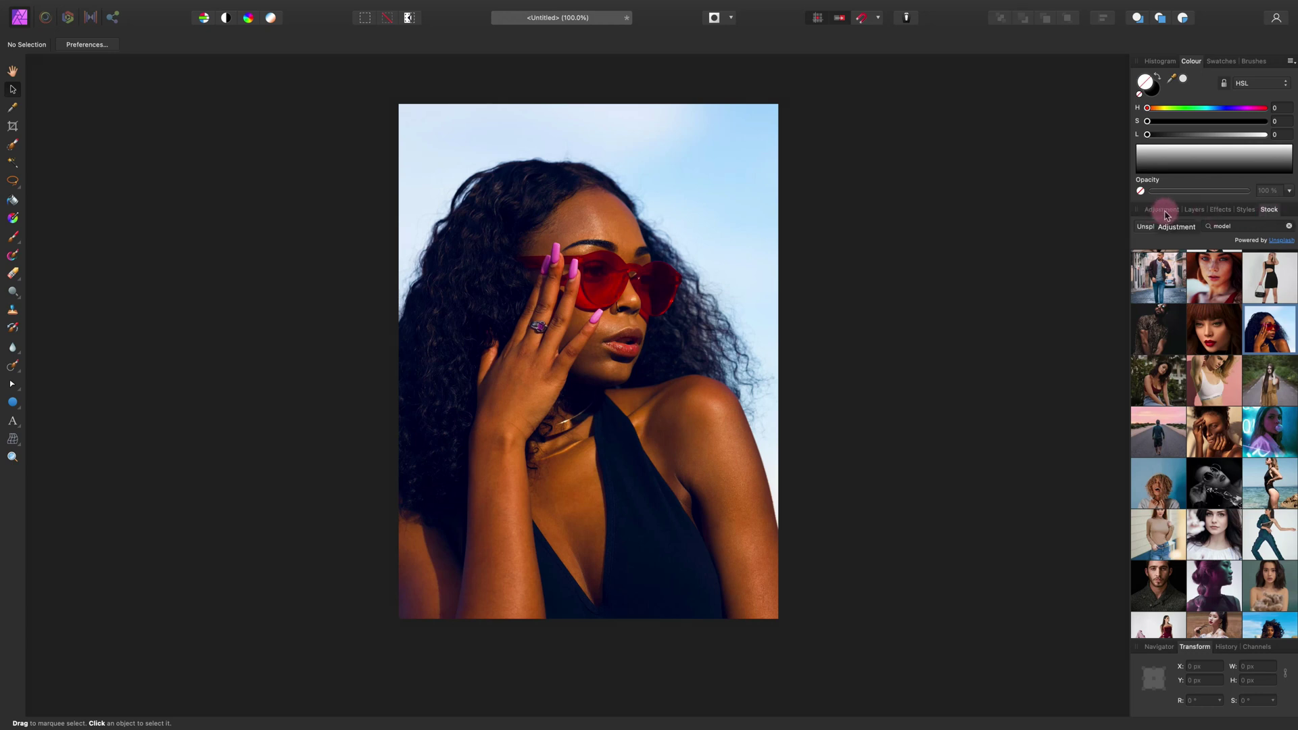
click(1194, 210)
- Duplicate the Photo layer from its right-click menu
click(1224, 248)
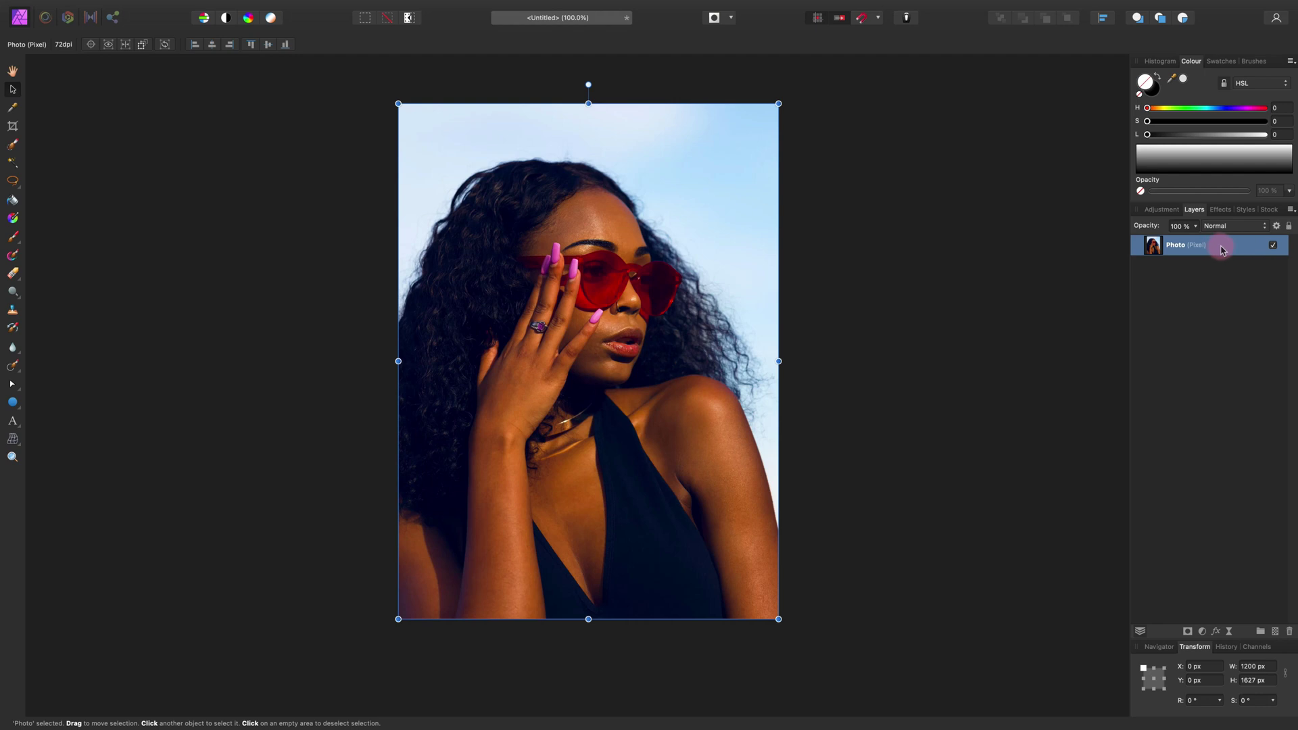
right_click(1222, 250)
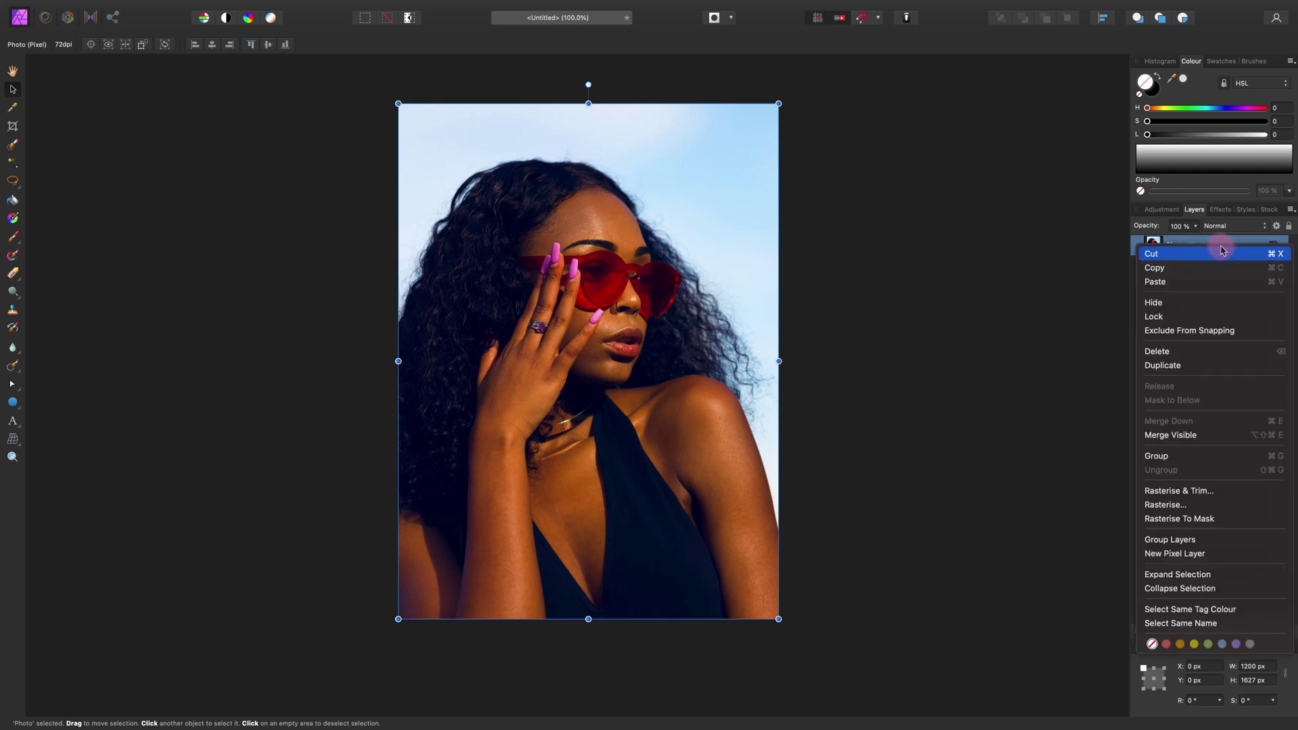
click(1188, 366)
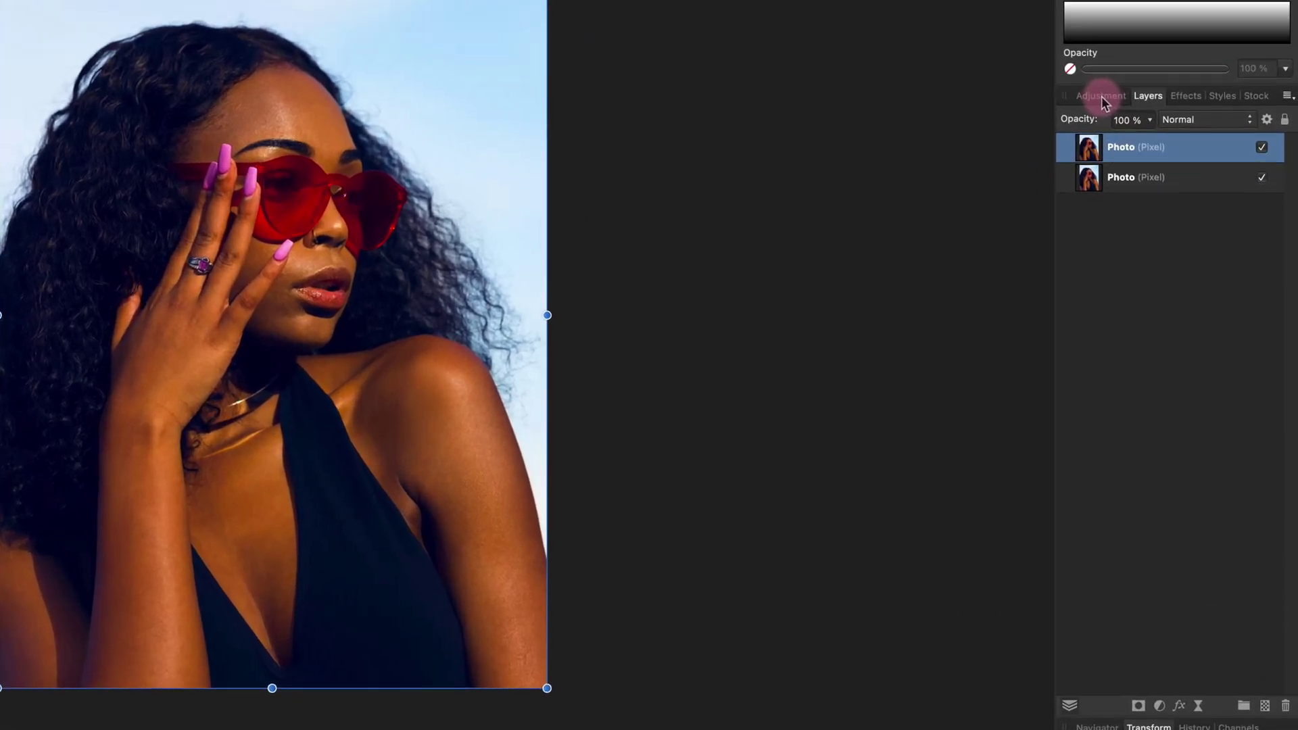
- In the Adjustment panel, collapse the Levels through Vibrance preset sections
click(1163, 211)
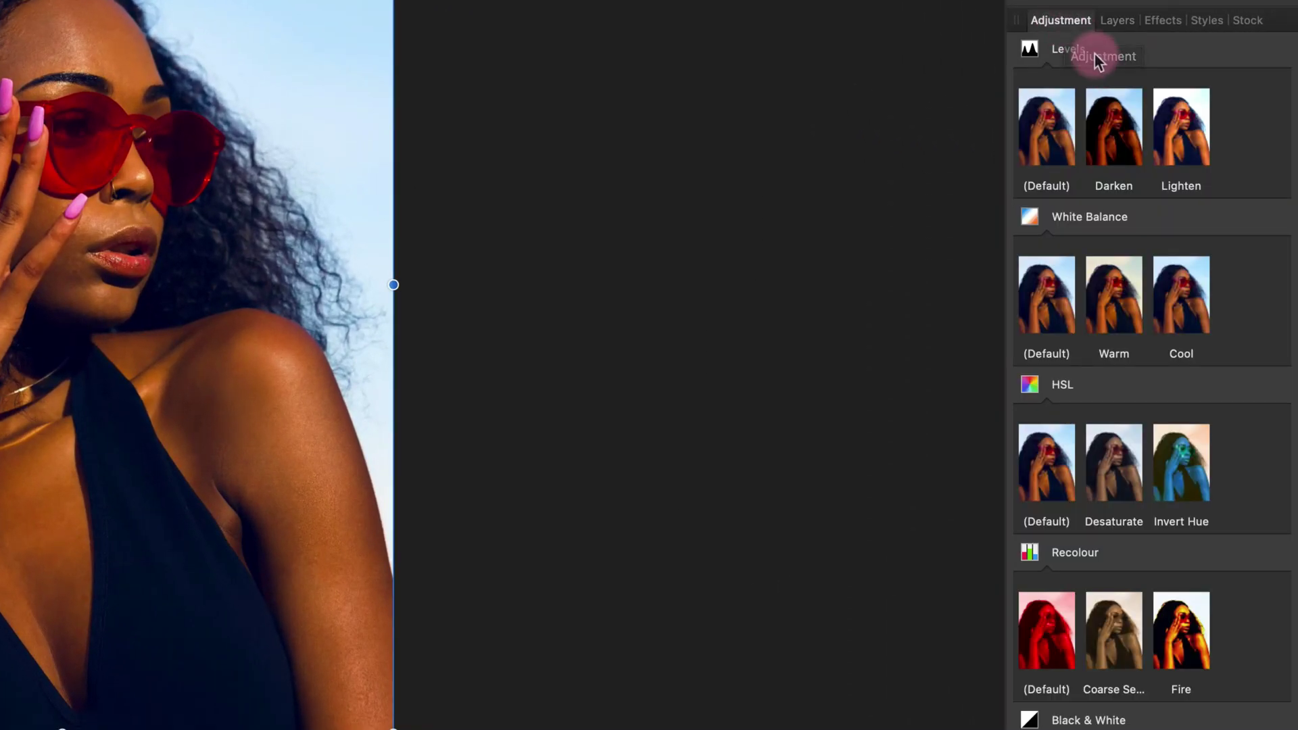
click(1151, 56)
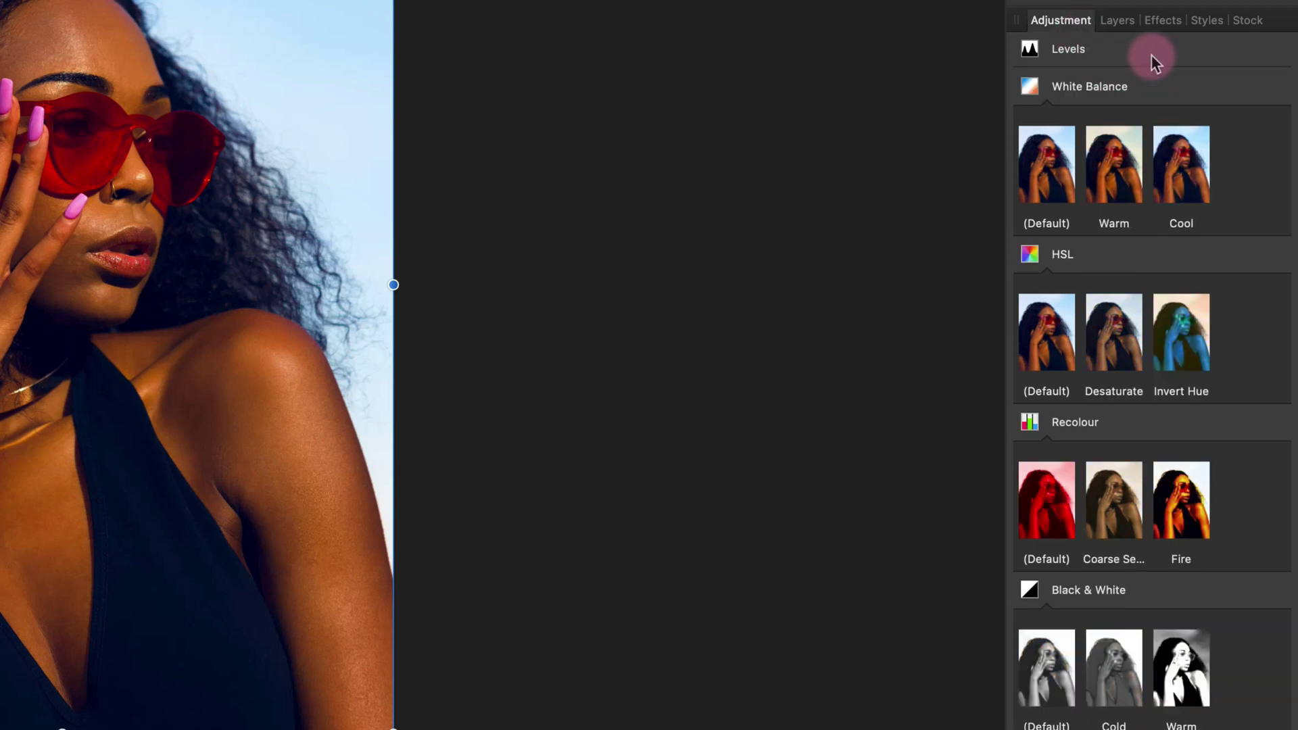
click(1131, 86)
click(1119, 122)
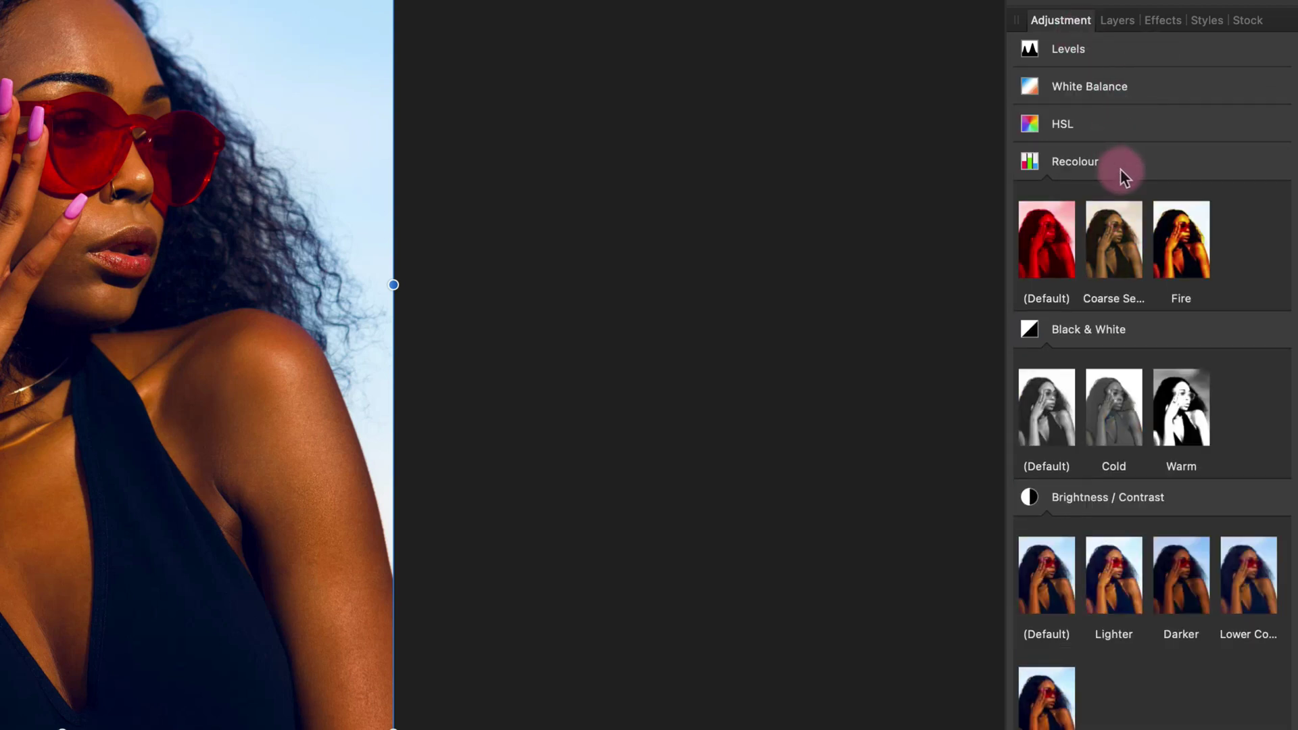
click(1121, 168)
click(1138, 201)
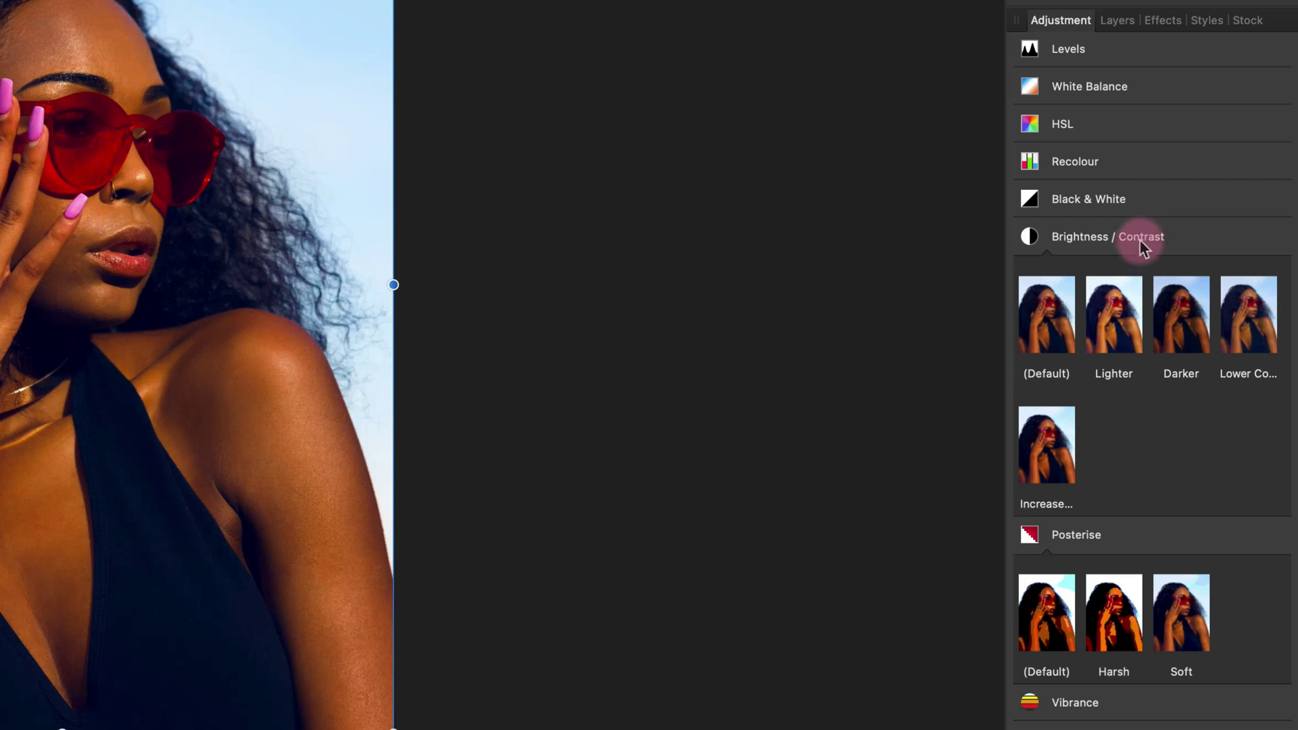
click(1140, 238)
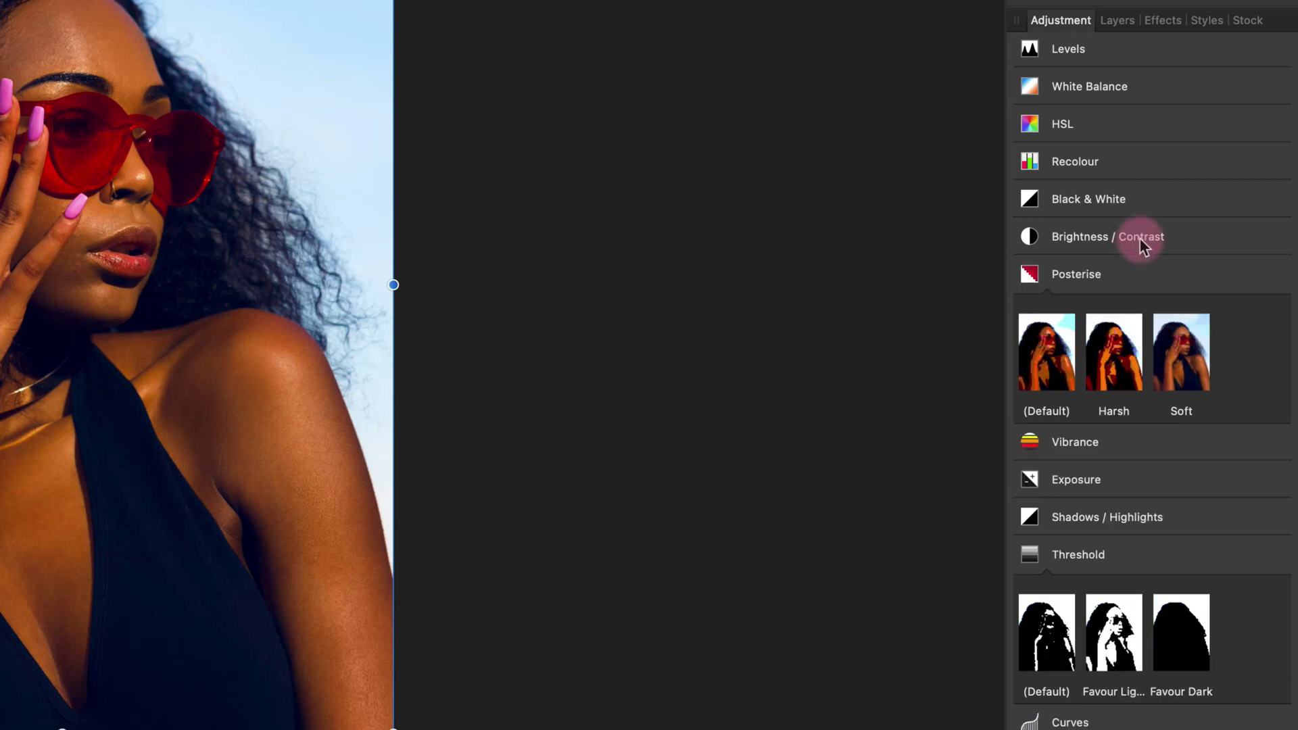
click(1127, 274)
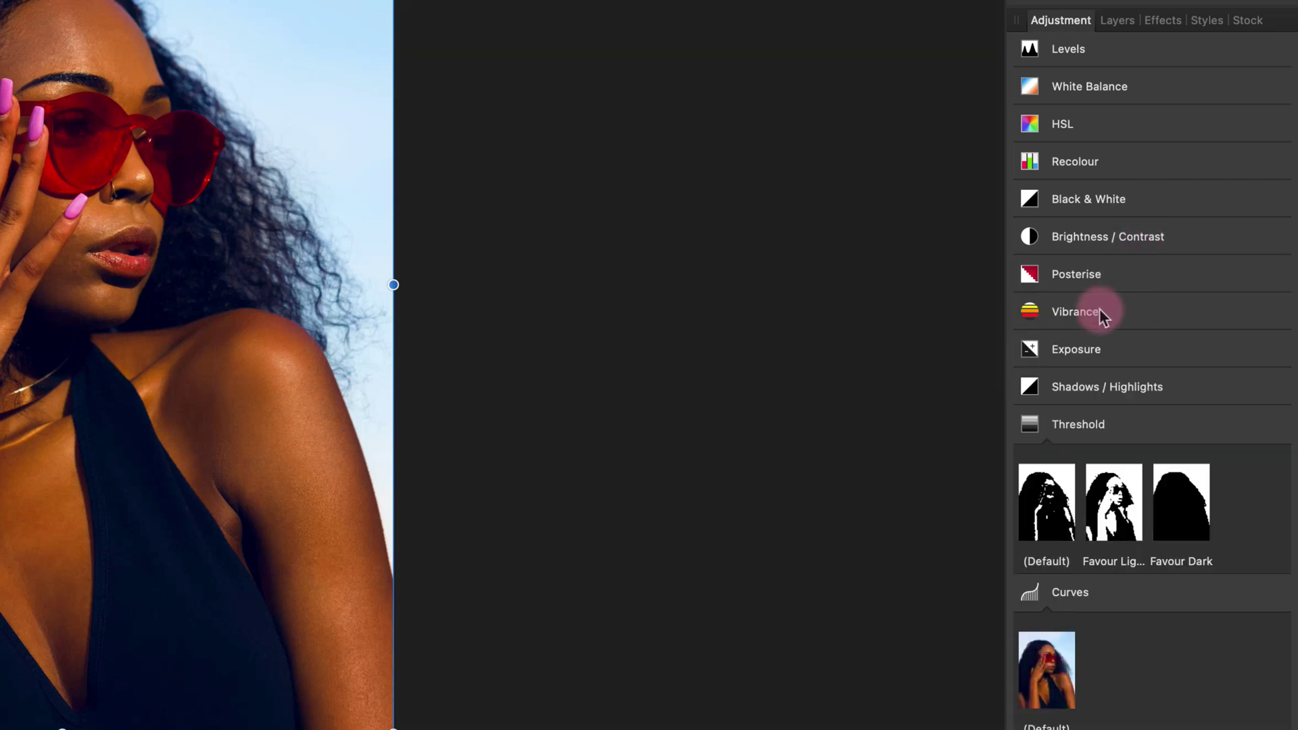
click(1099, 308)
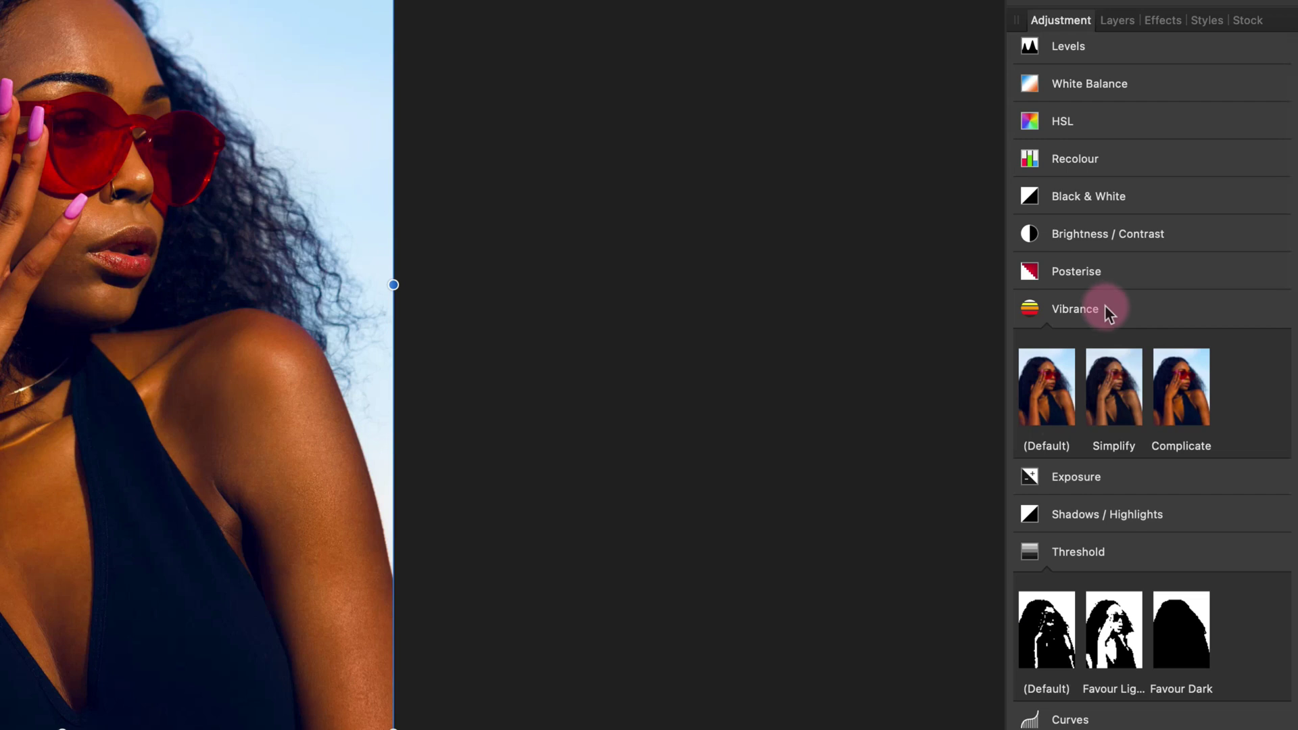
click(1105, 306)
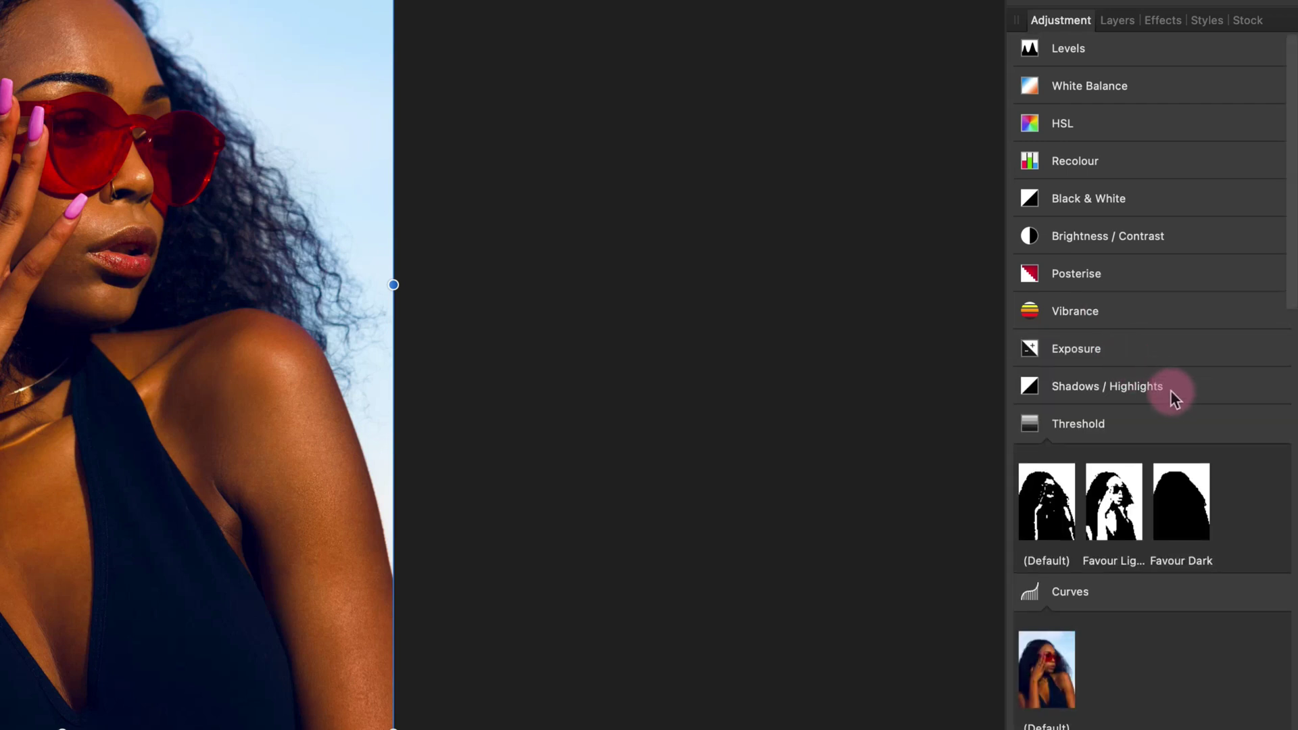
- Collapse the LUT to Curves preset sections and apply the Favour Light Threshold preset
scroll(1171, 393, down, 10)
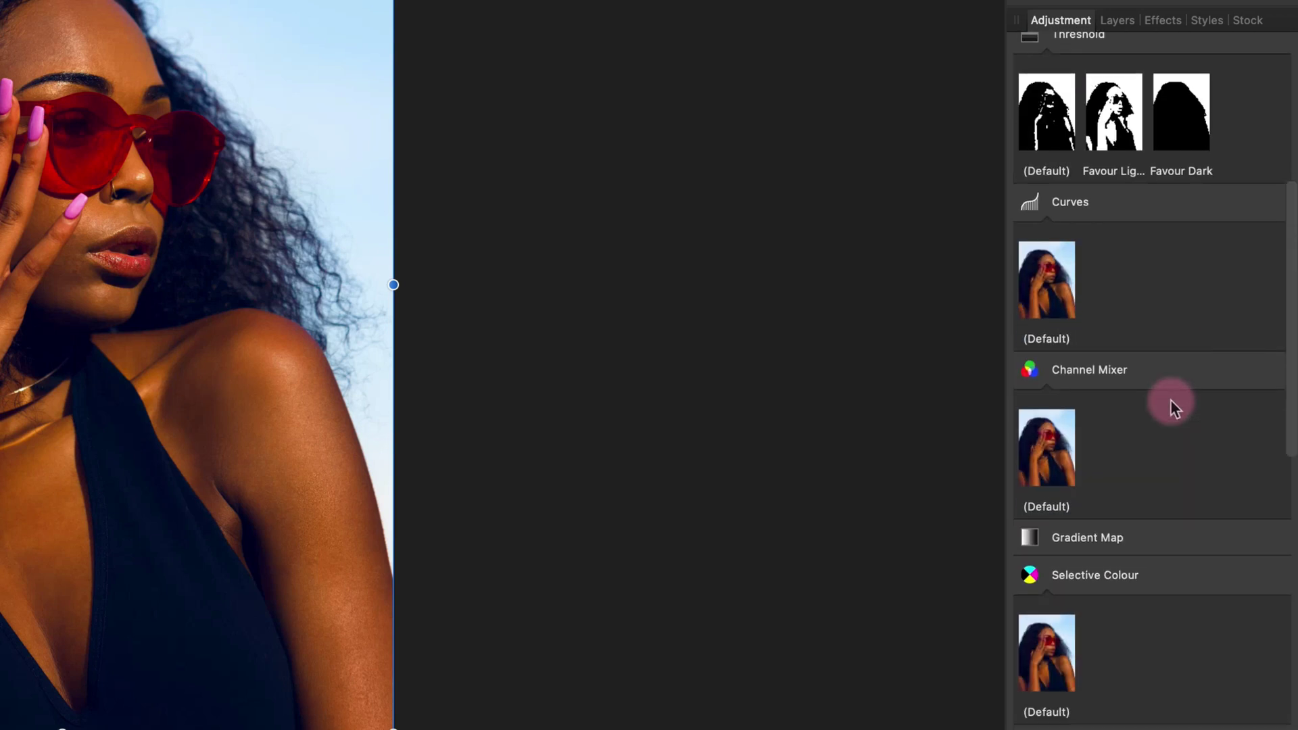
scroll(1171, 402, down, 14)
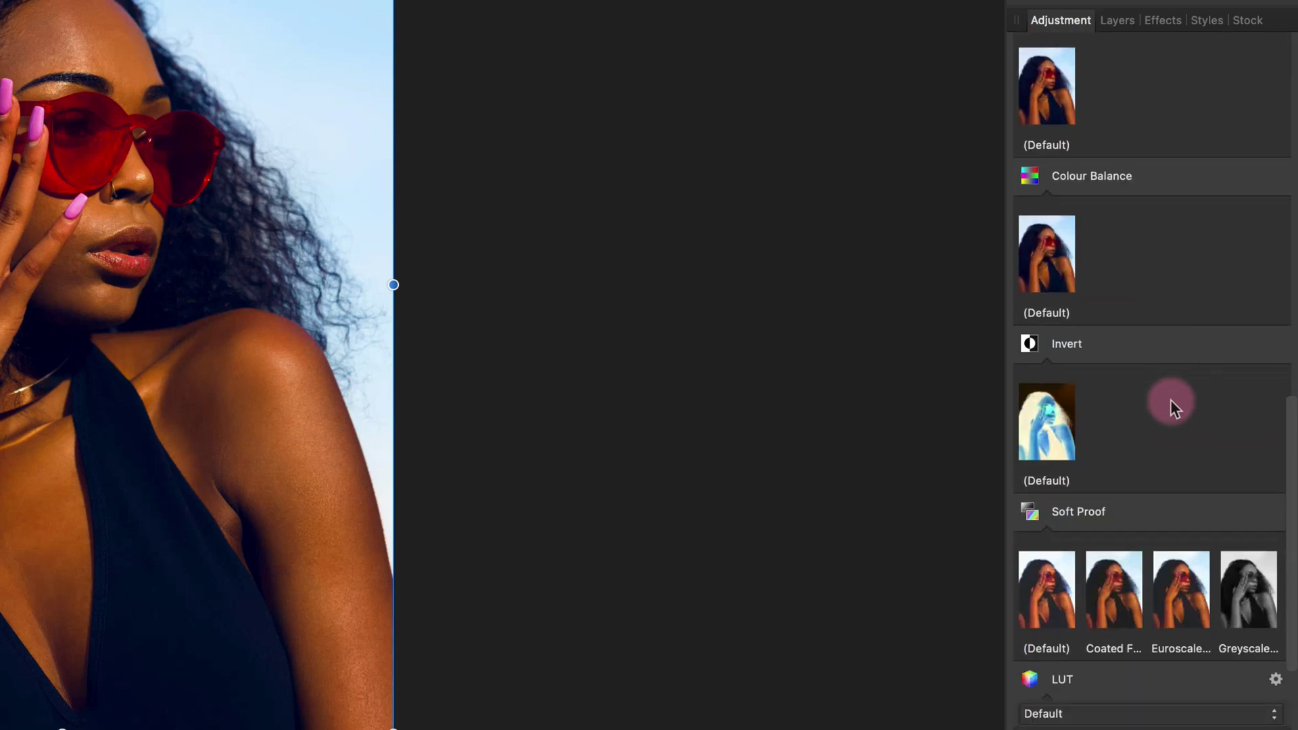
scroll(1170, 399, down, 5)
click(1194, 481)
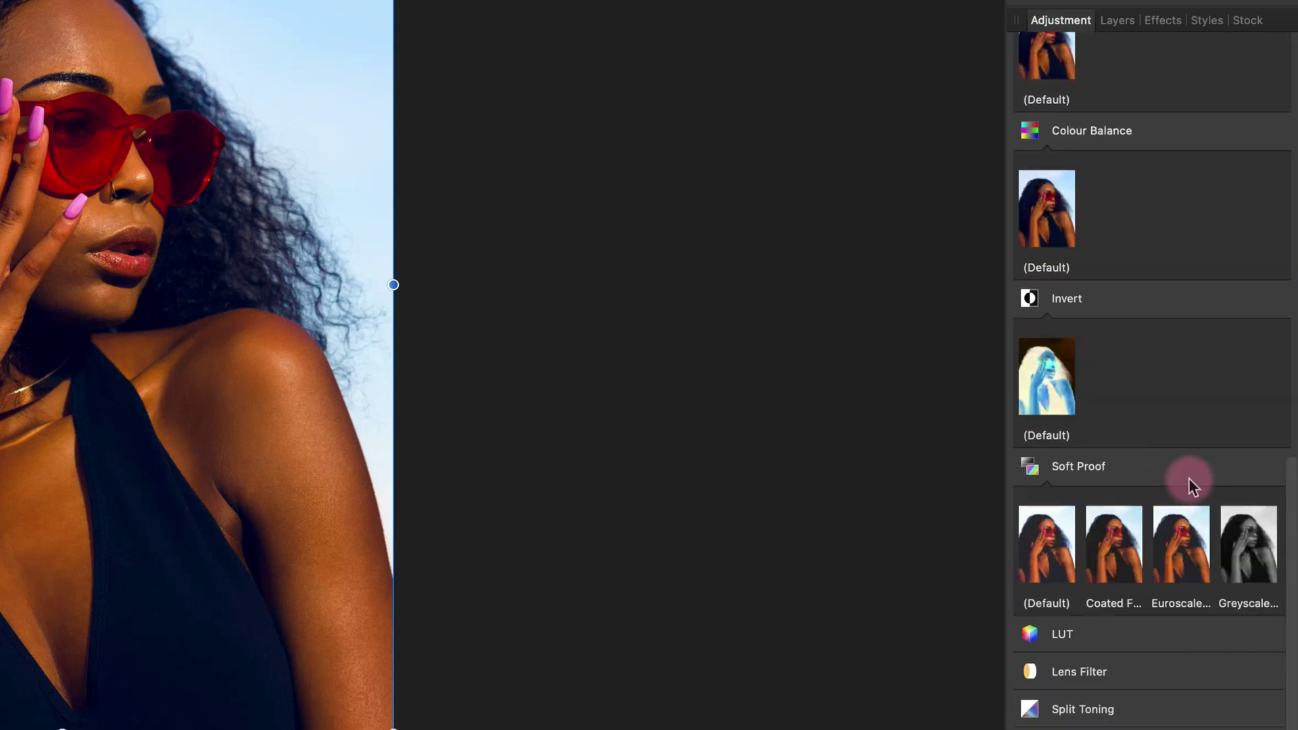
click(1114, 291)
click(1112, 261)
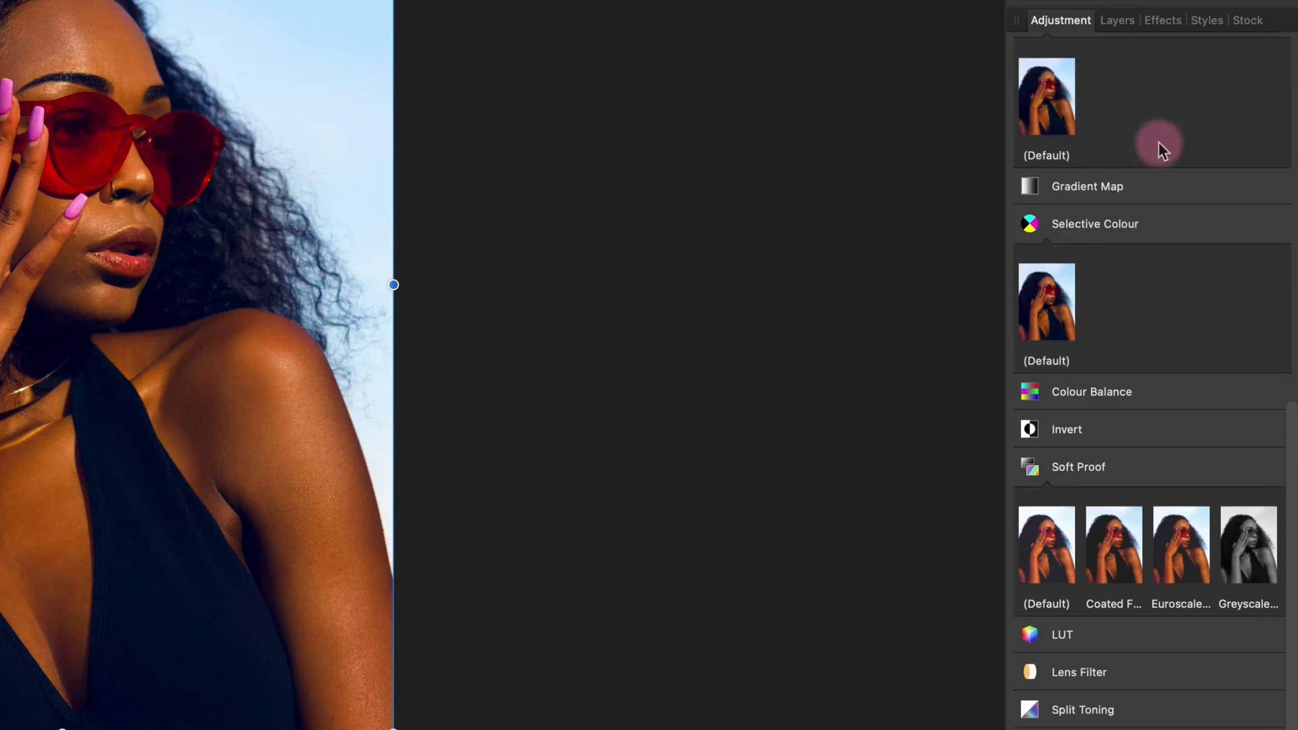
click(1130, 221)
scroll(1136, 230, up, 2)
click(1140, 241)
scroll(1145, 224, up, 4)
click(1145, 241)
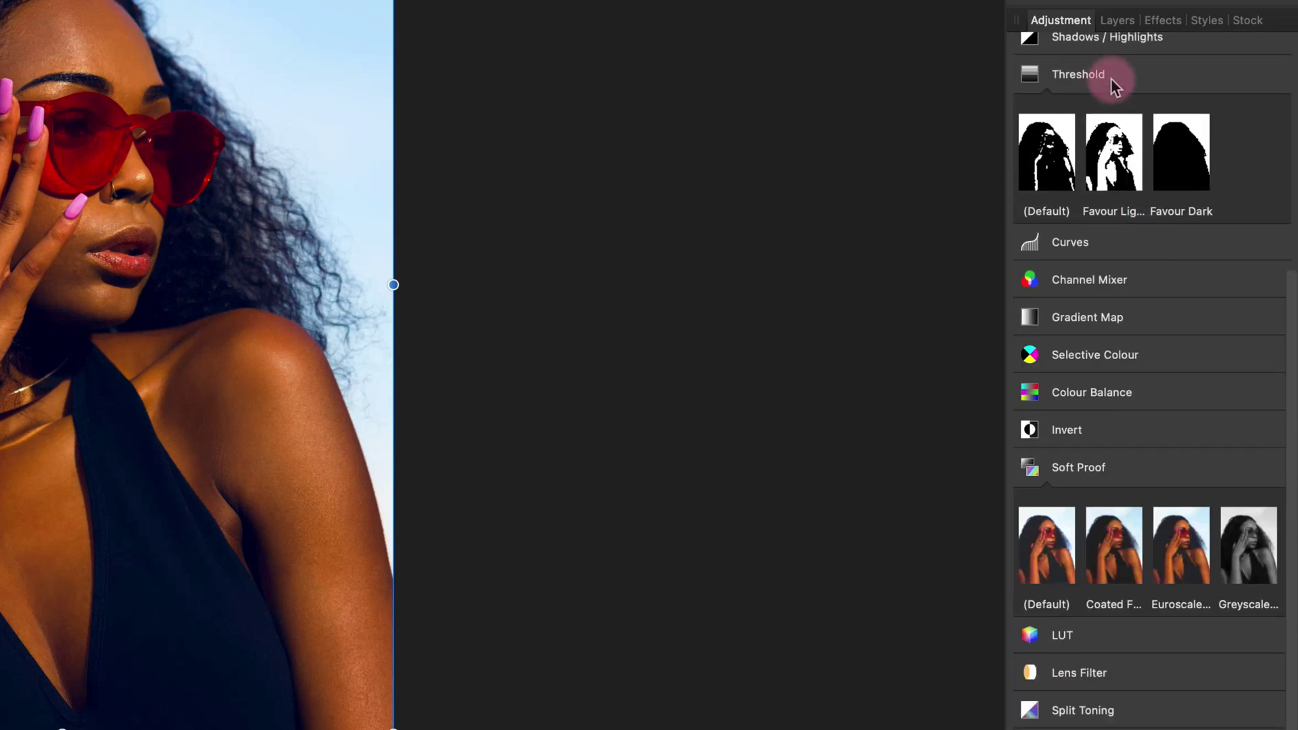
click(1110, 157)
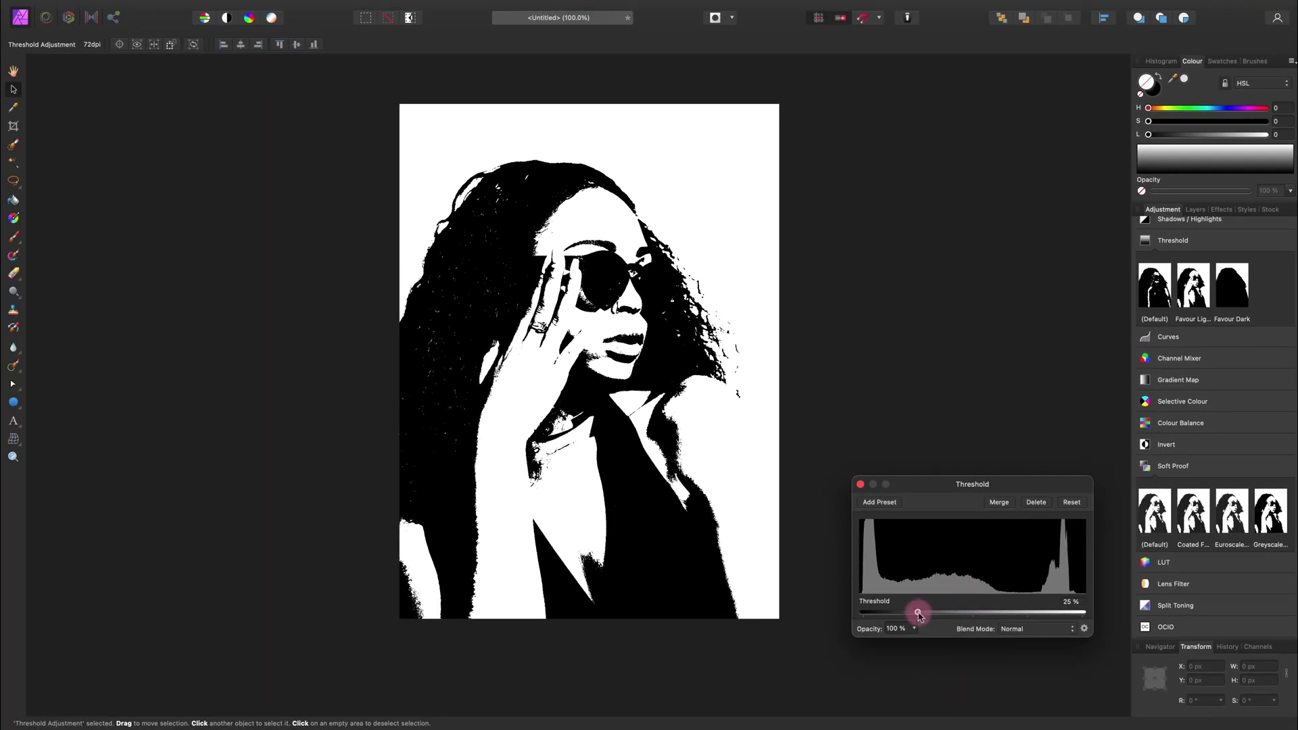
- Lower the Threshold from 25 % to 6 %, leaving a mostly white portrait
drag(918, 614, 877, 614)
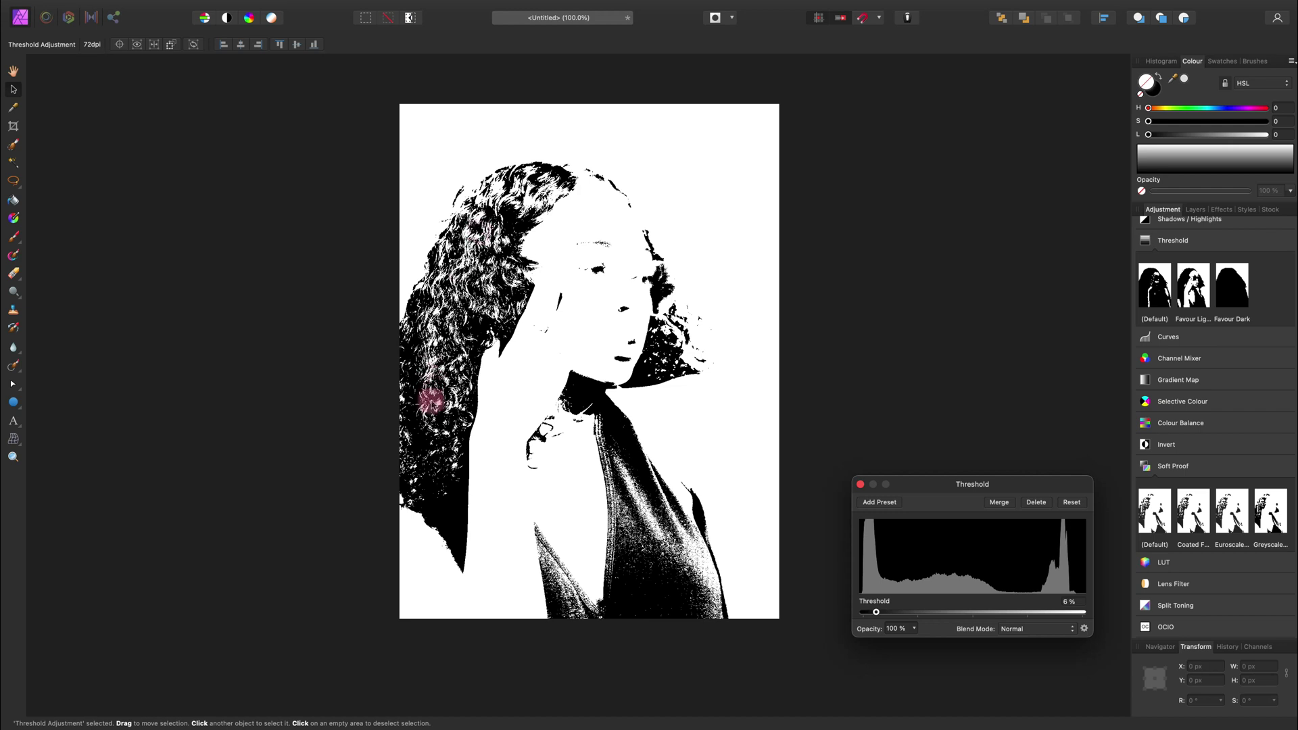
- Merge the Threshold Adjustment down into the top Photo layer, then hide that layer
click(1194, 210)
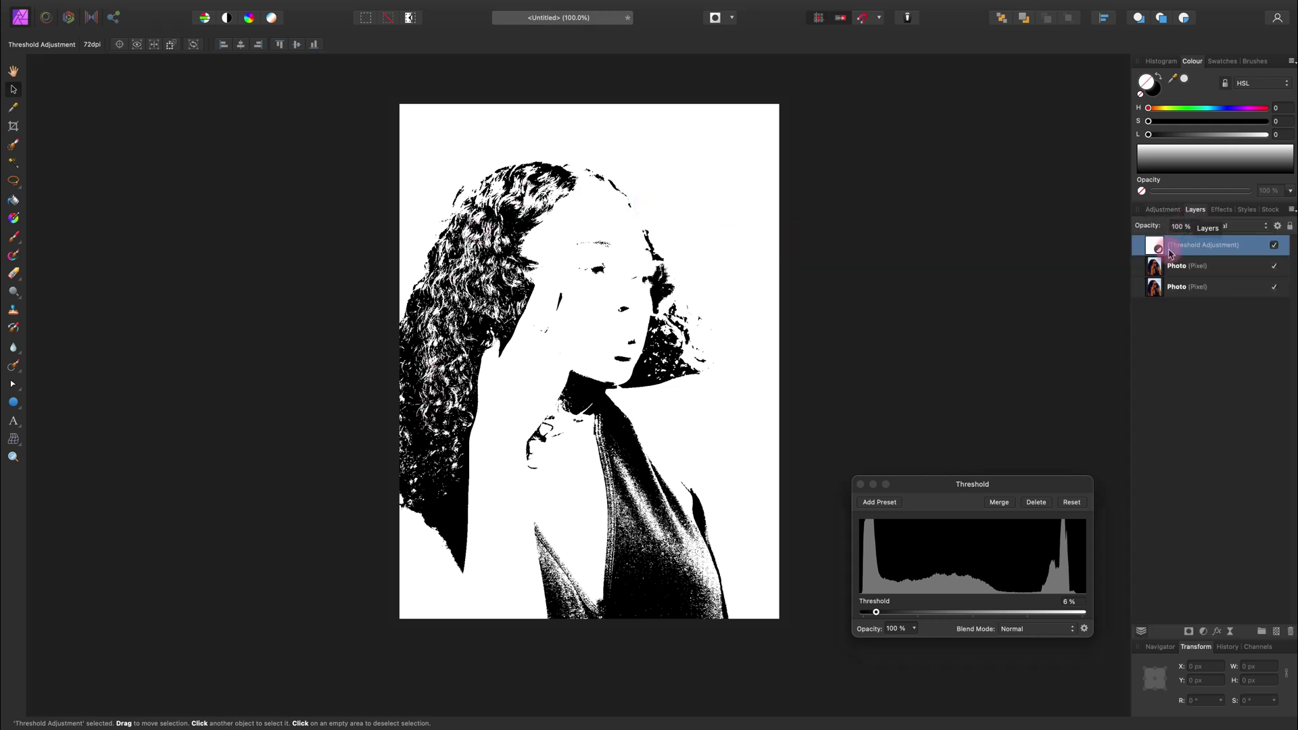
click(1276, 246)
click(1275, 246)
right_click(1258, 248)
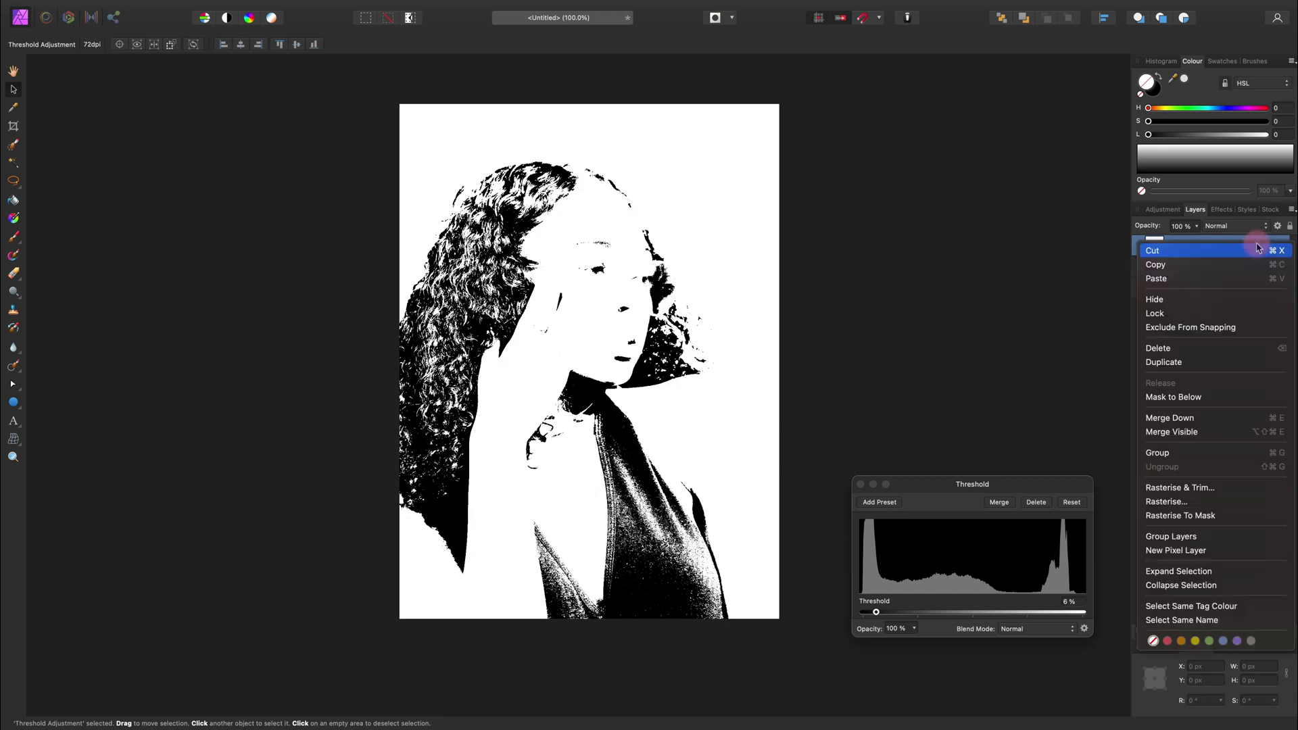
click(1264, 418)
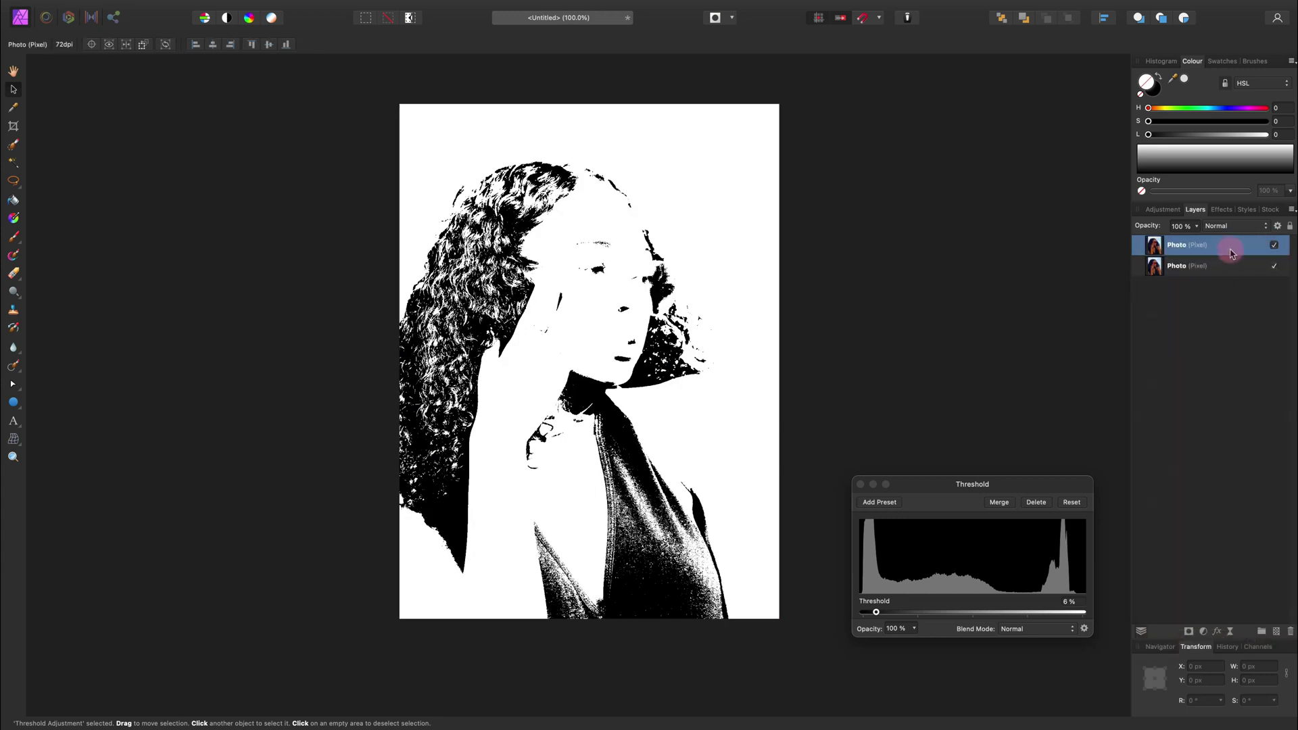
click(1276, 247)
click(1275, 247)
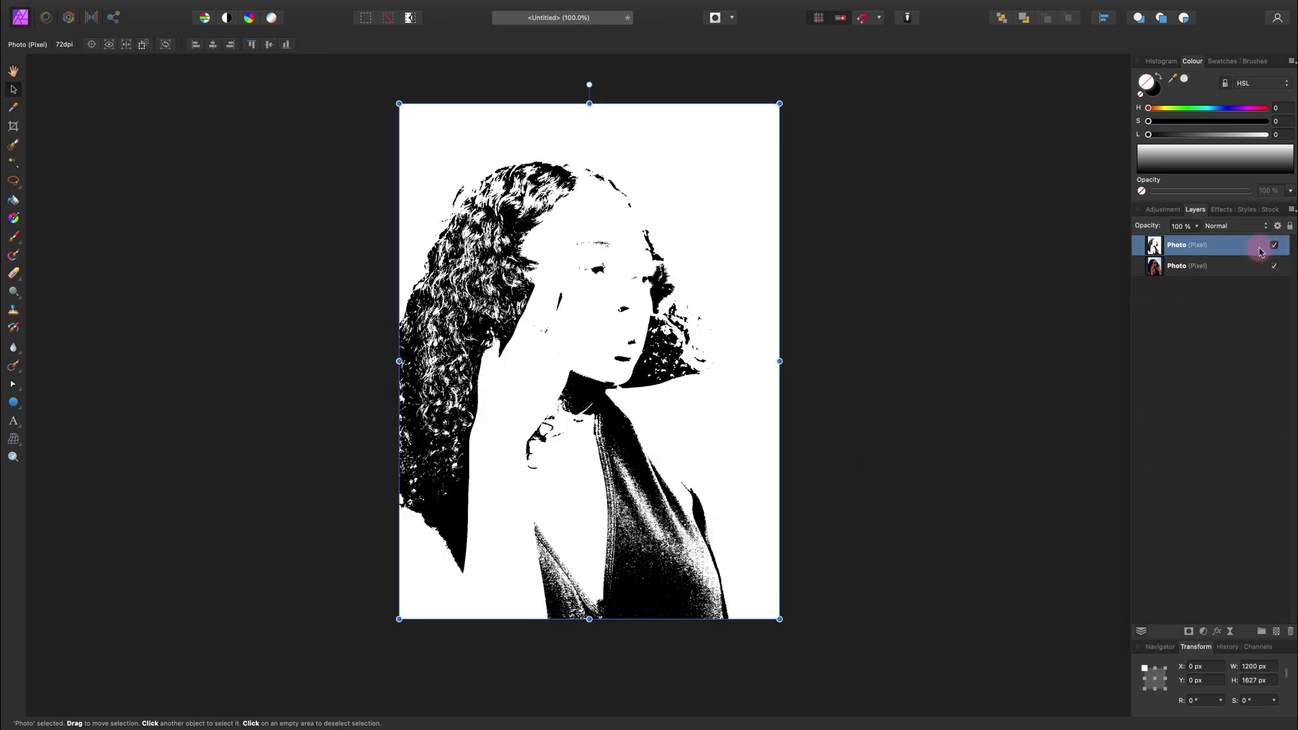
click(1276, 247)
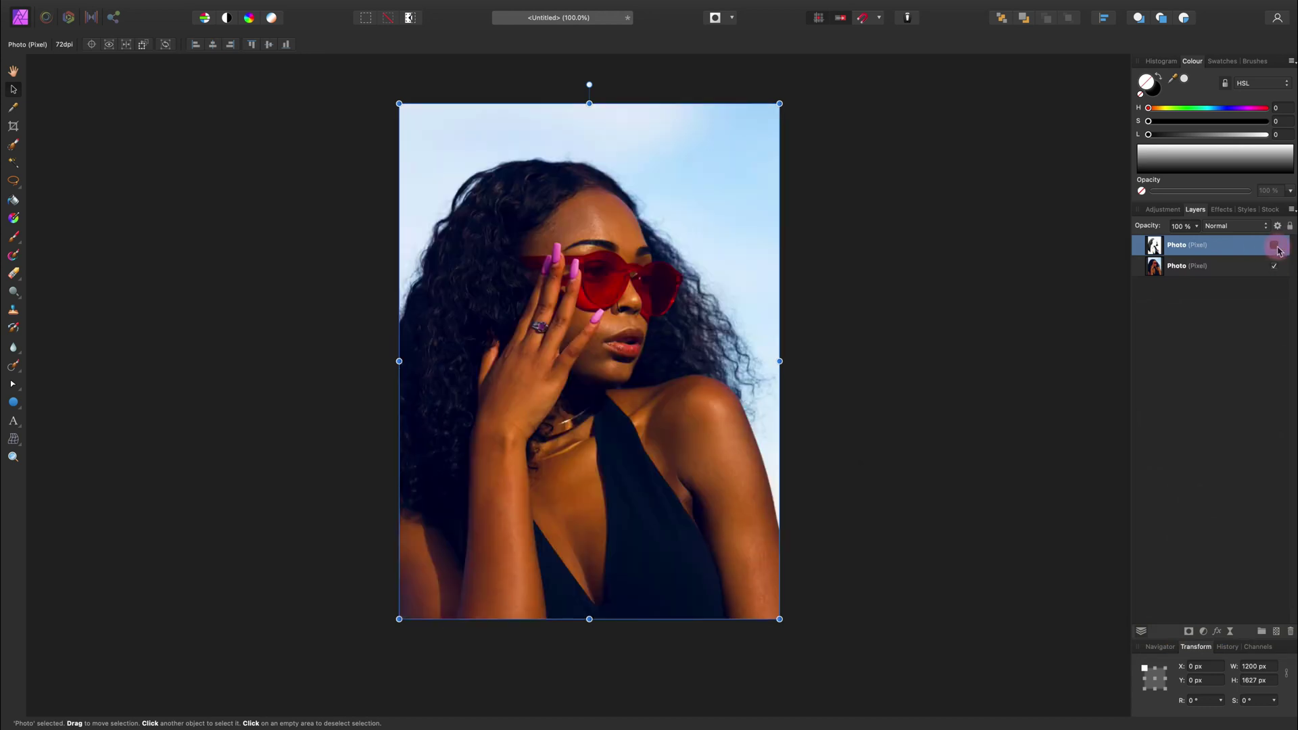
- Duplicate the bottom colour Photo layer, giving three Photo layers, and show the Adjustment panel
click(1241, 267)
right_click(1242, 271)
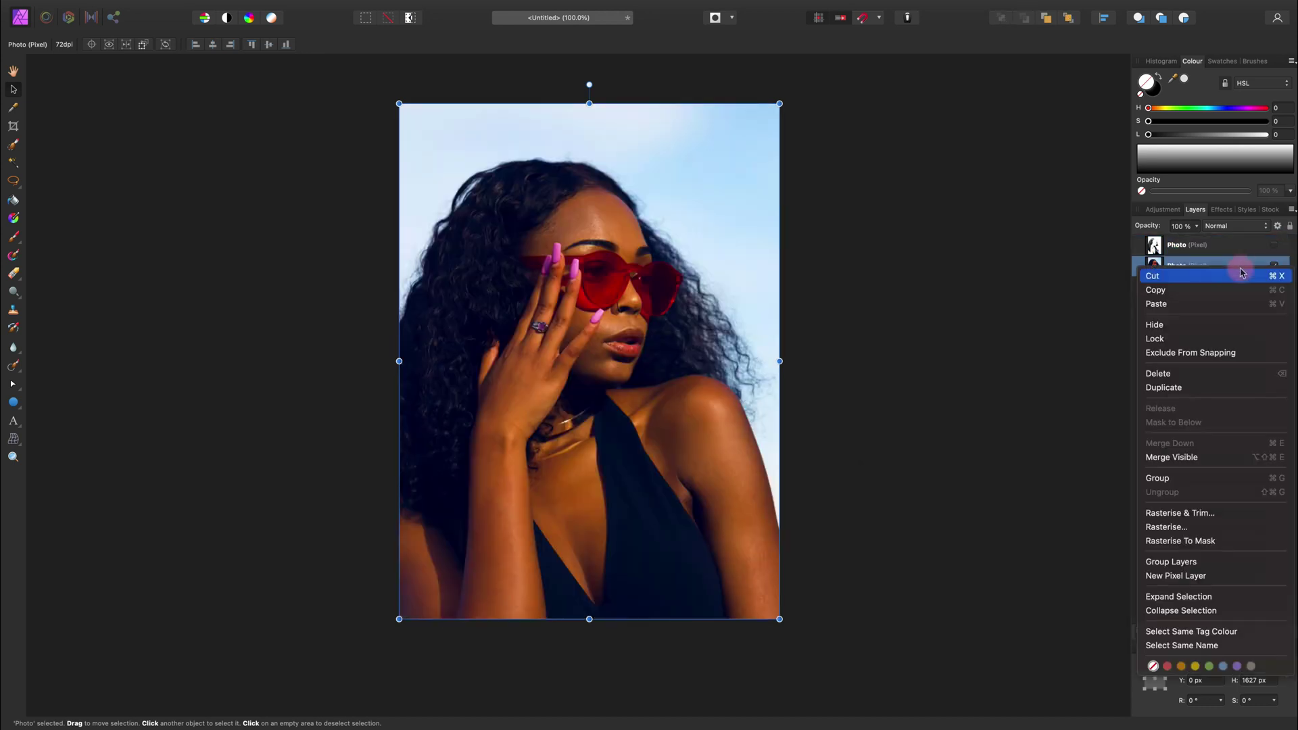
click(1205, 388)
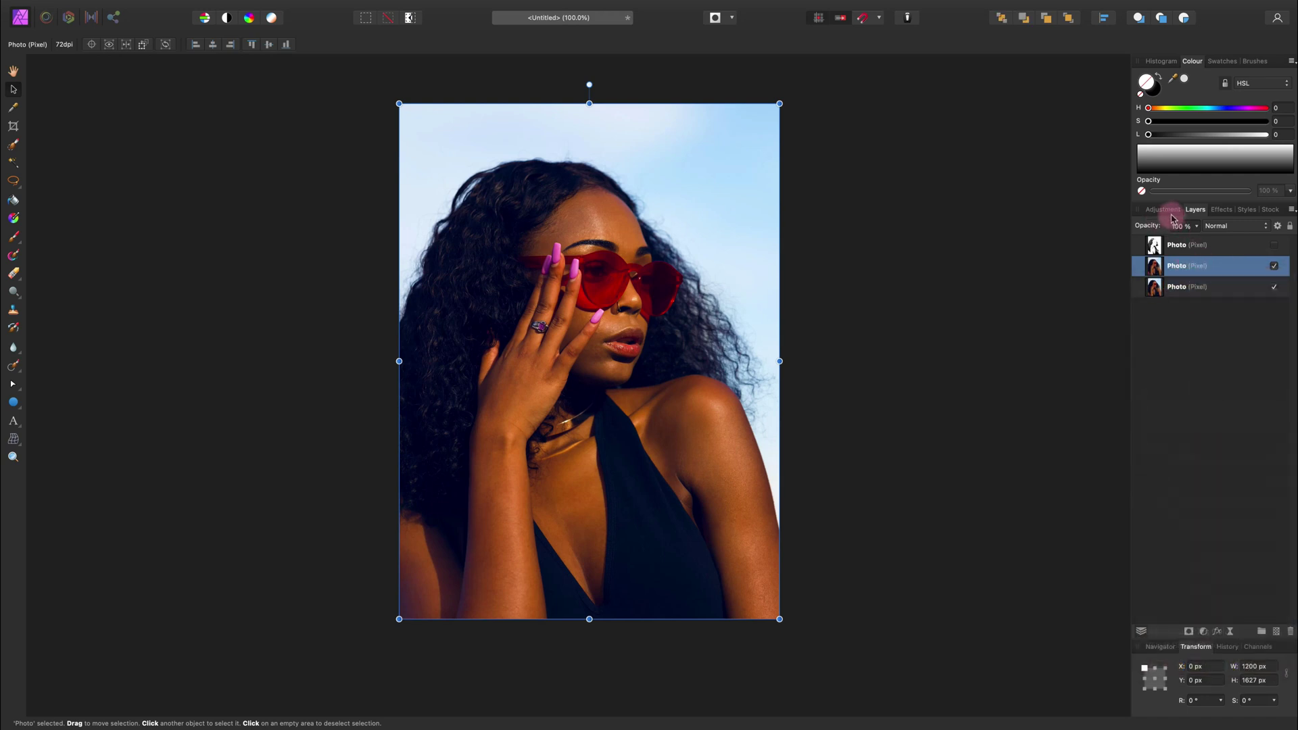
click(1174, 211)
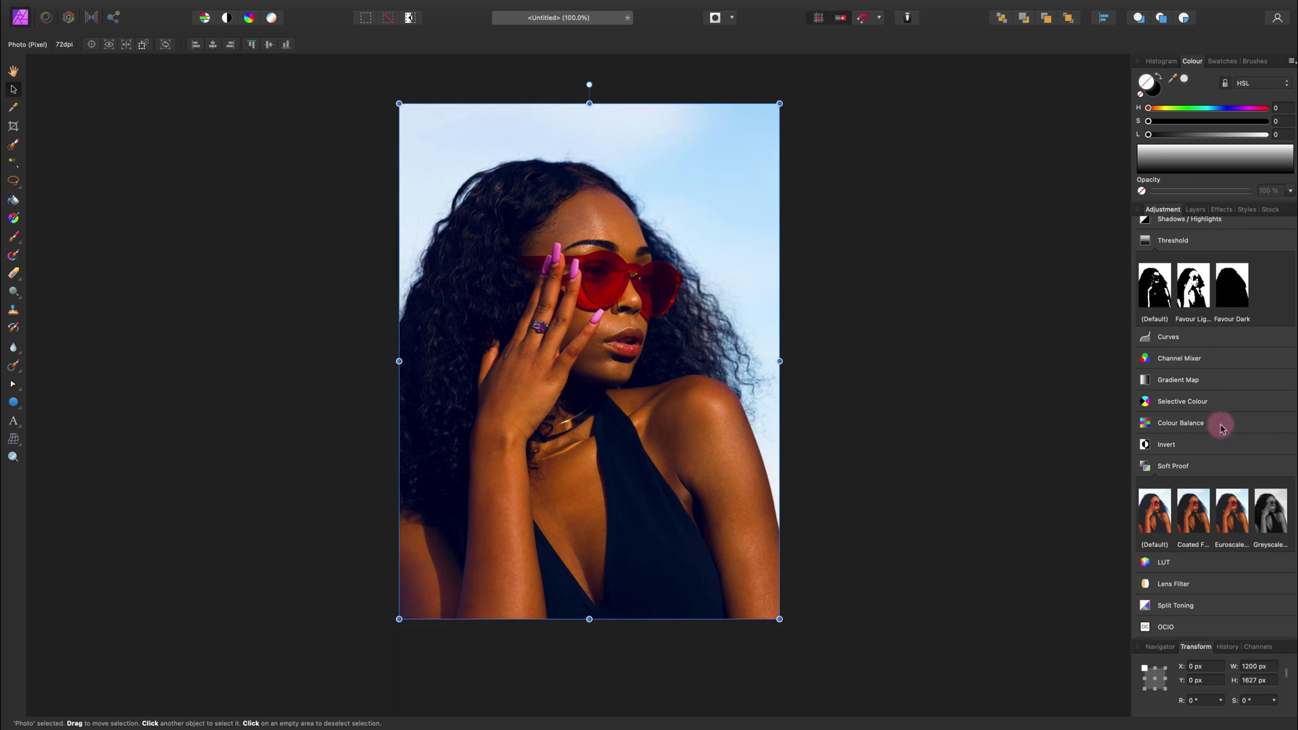
- Expand the Exposure, Vibrance and Posterise preset sections in the Adjustment panel
scroll(1211, 467, up, 4)
scroll(1213, 333, up, 5)
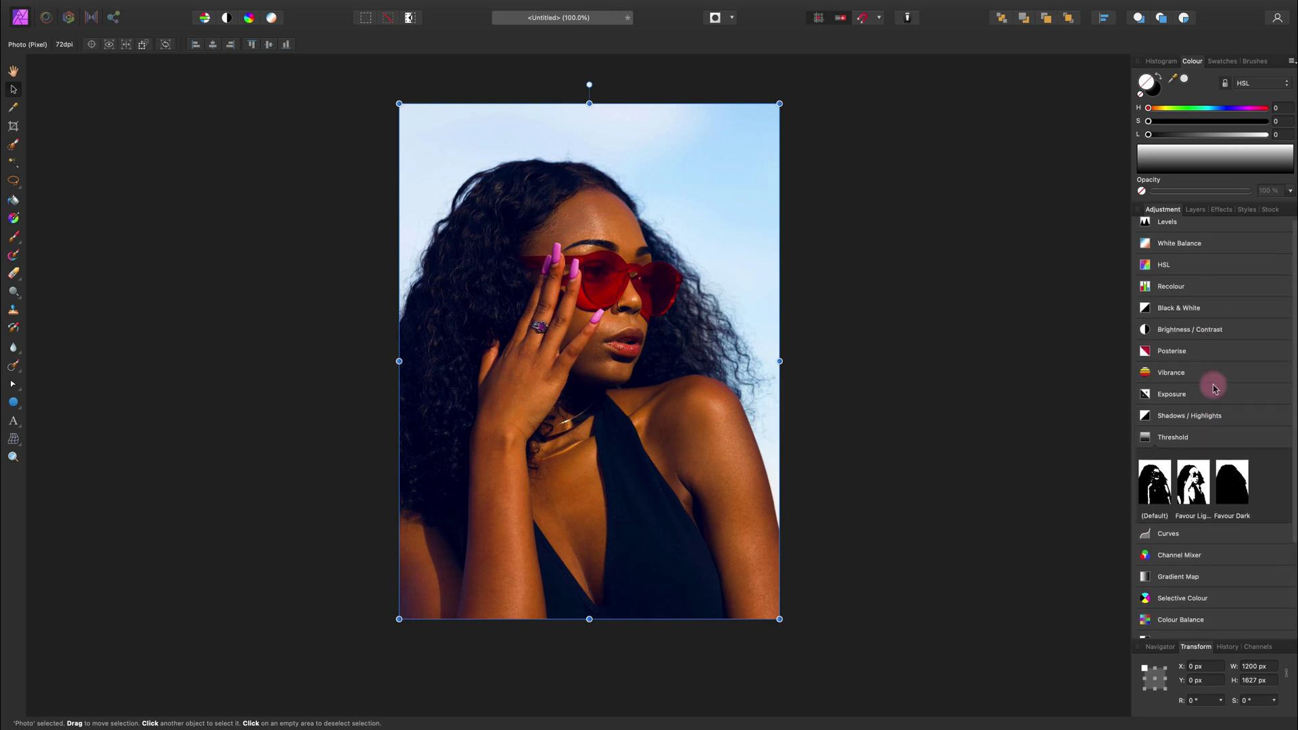
click(1232, 399)
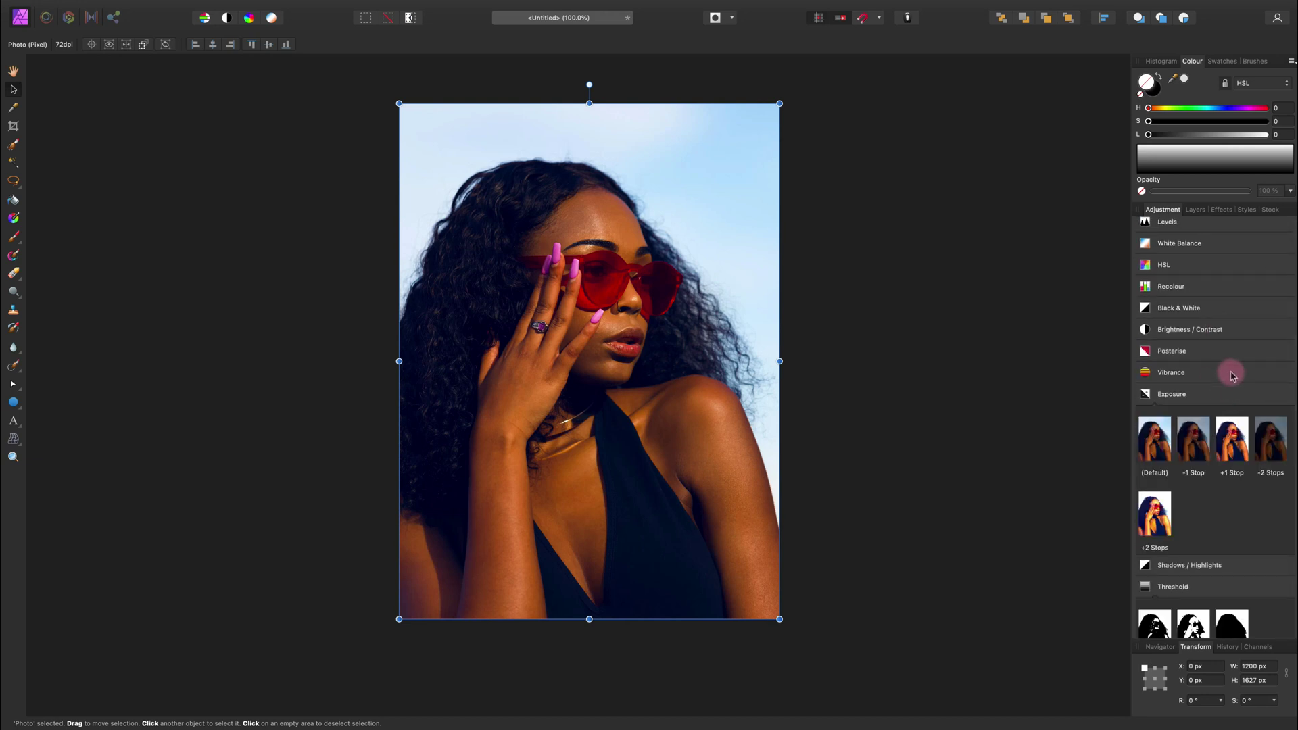
click(1231, 374)
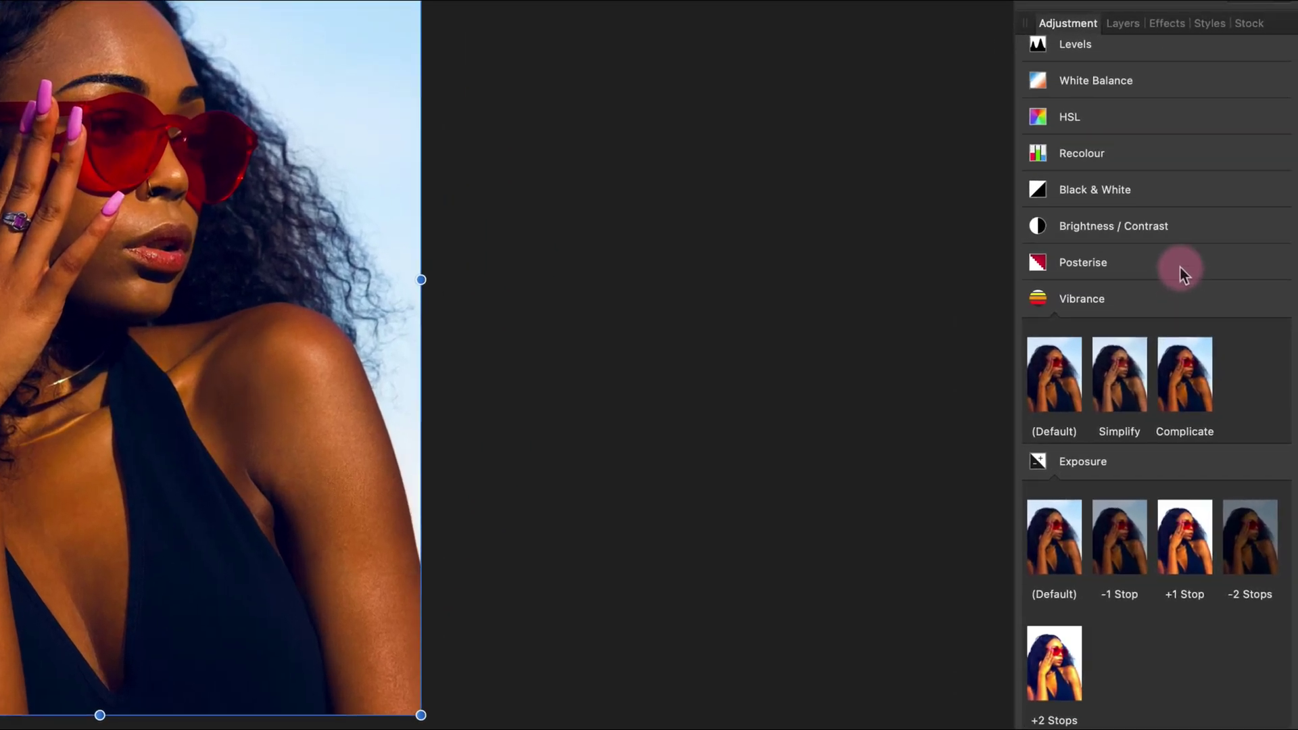
click(1183, 273)
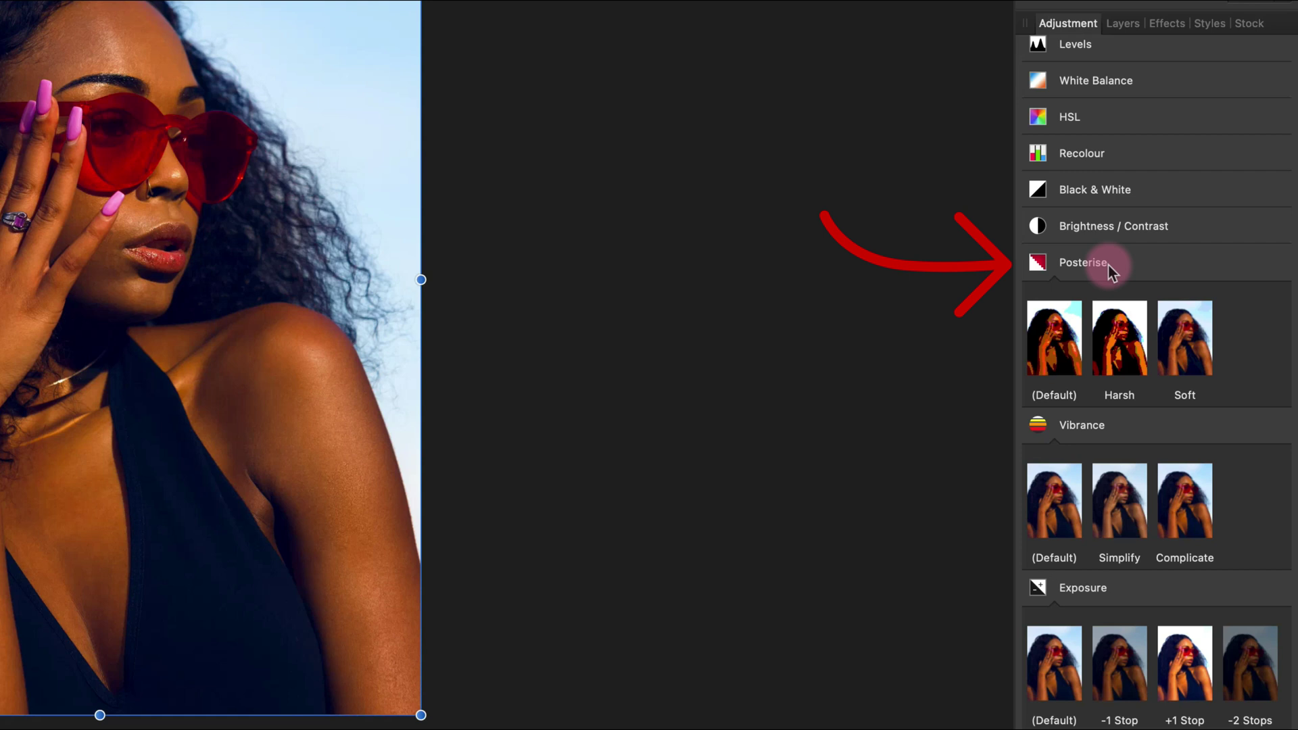
- Apply the Harsh Posterise preset, keep it at 3 levels, and close its dialog
click(1128, 350)
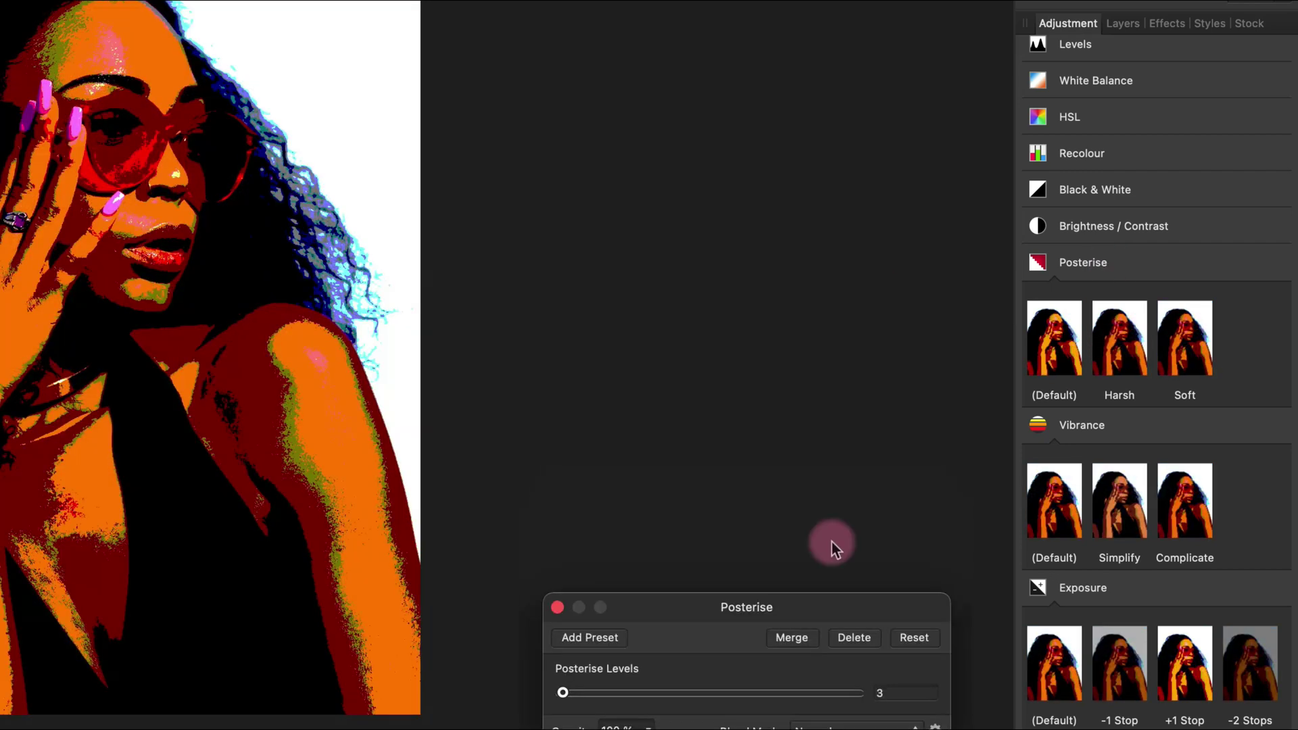
mouse_move(563, 693)
mouse_down()
mouse_move(695, 693)
mouse_move(563, 694)
mouse_up()
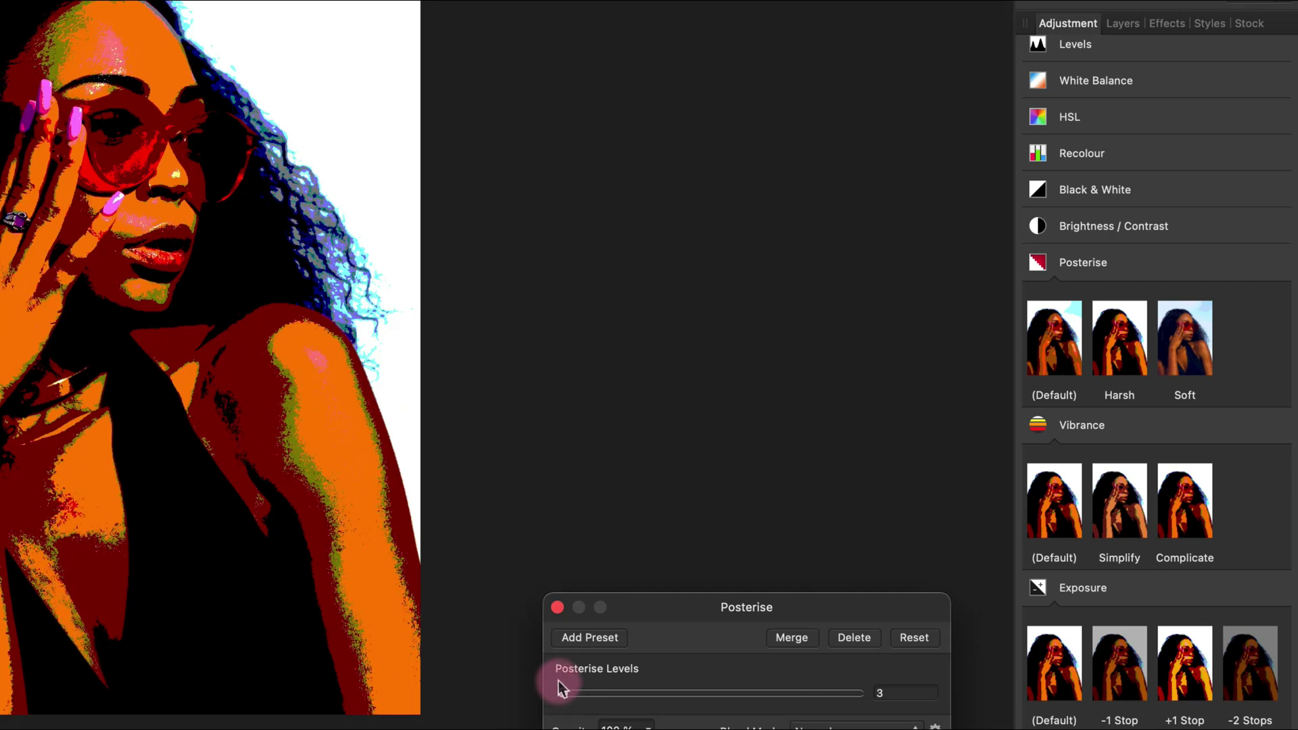
click(557, 607)
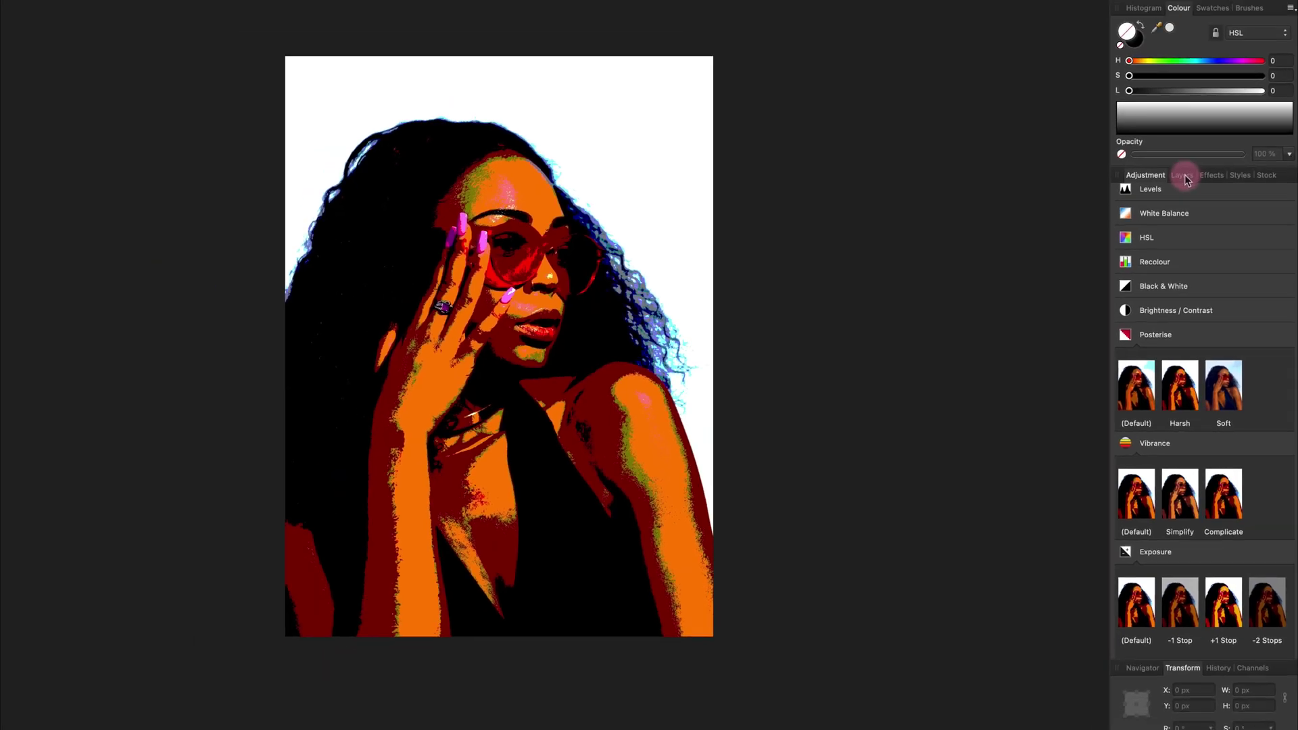
- Merge the Posterise Adjustment down into the middle Photo layer
click(1123, 23)
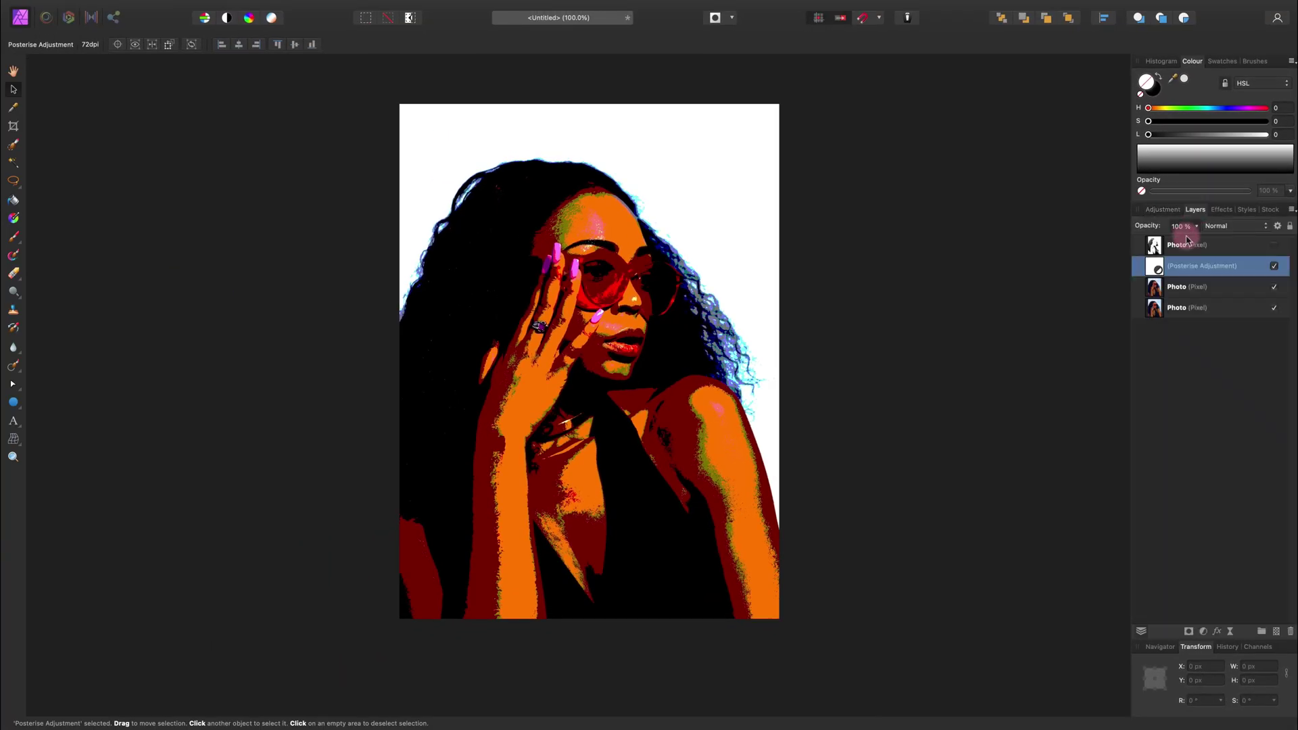
right_click(1256, 272)
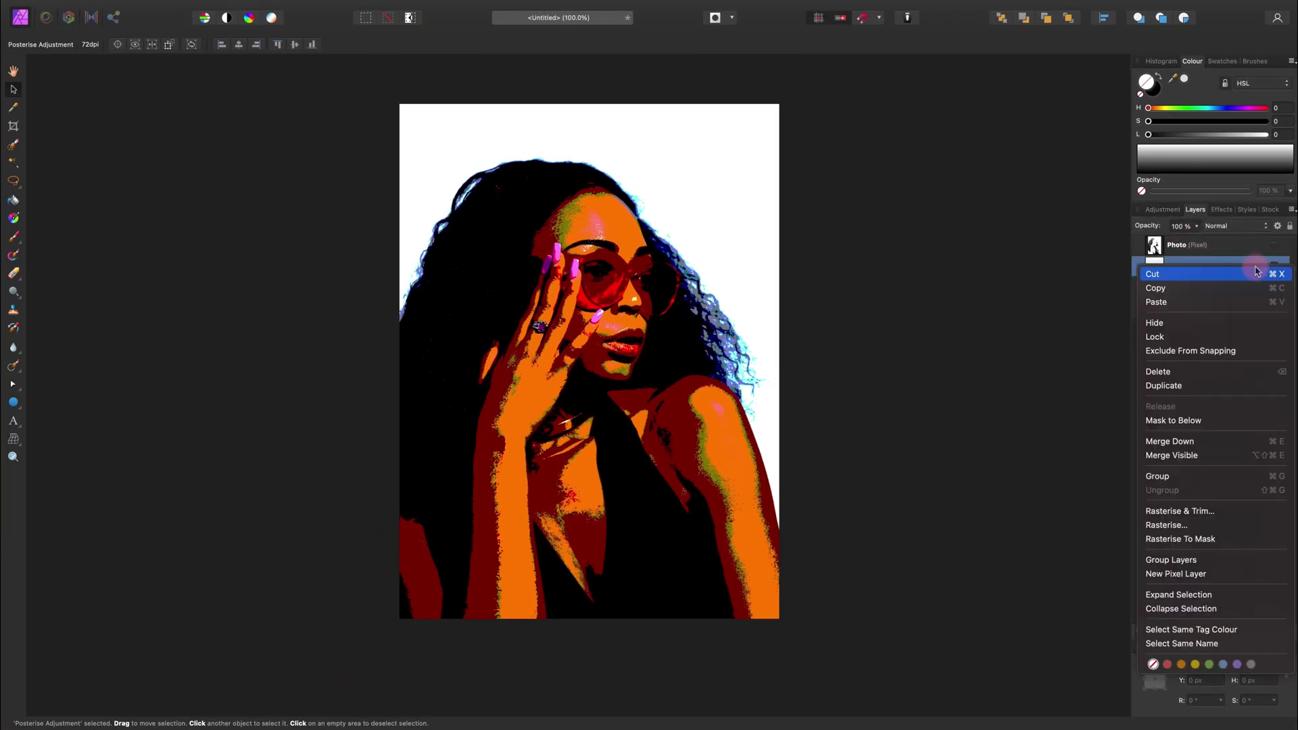
click(1225, 448)
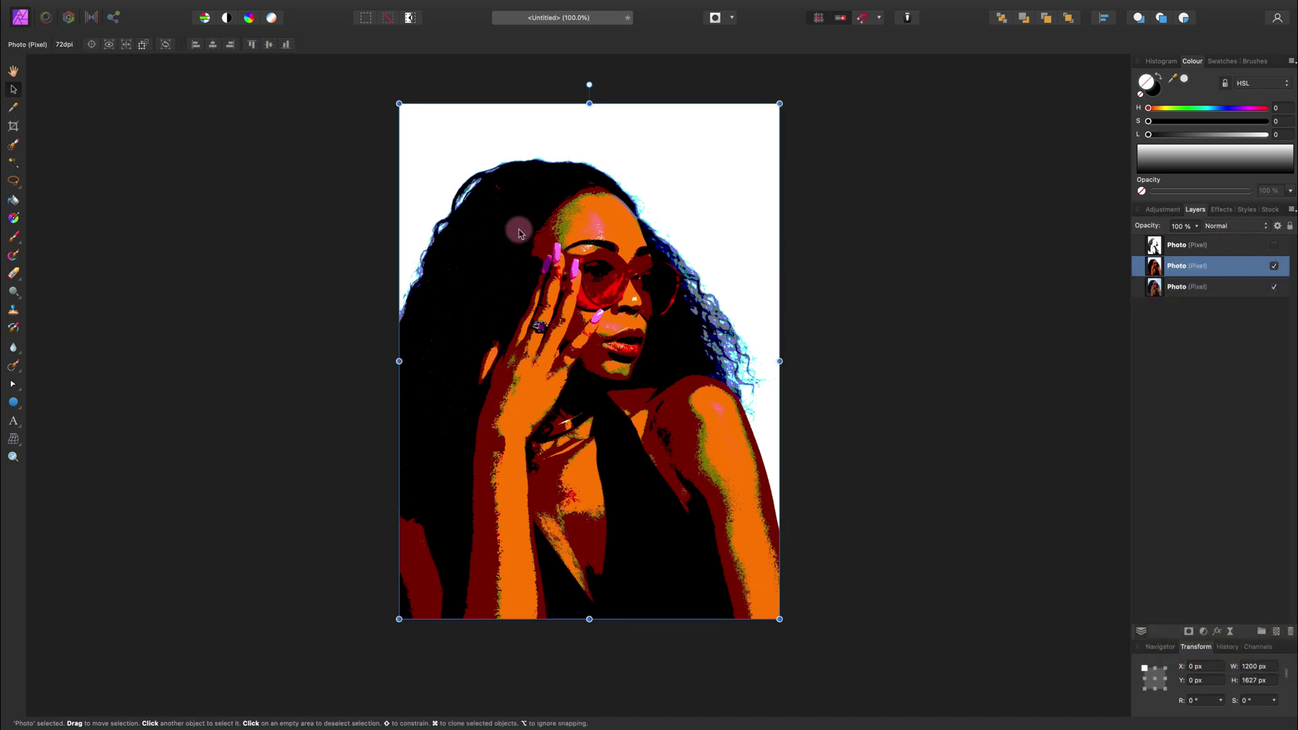
- Show and select the black-and-white top layer and set its opacity to 15%
click(1276, 246)
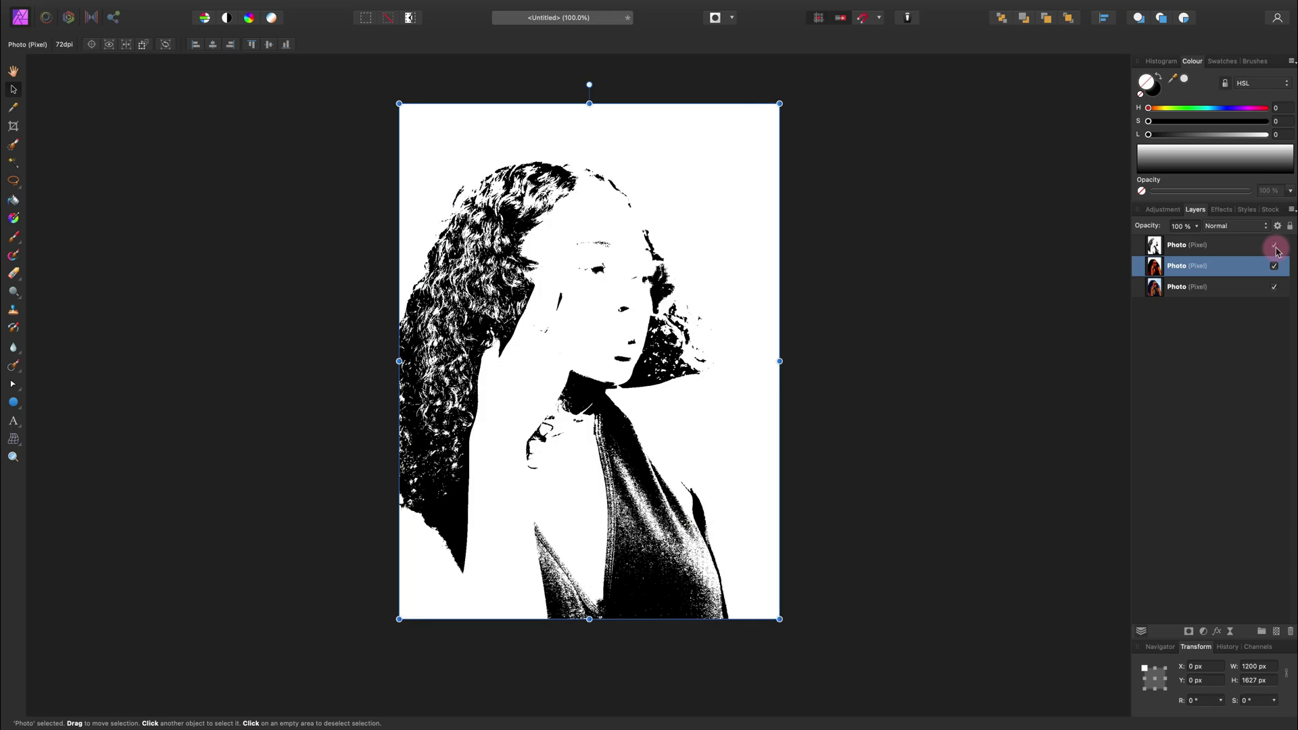
click(1243, 245)
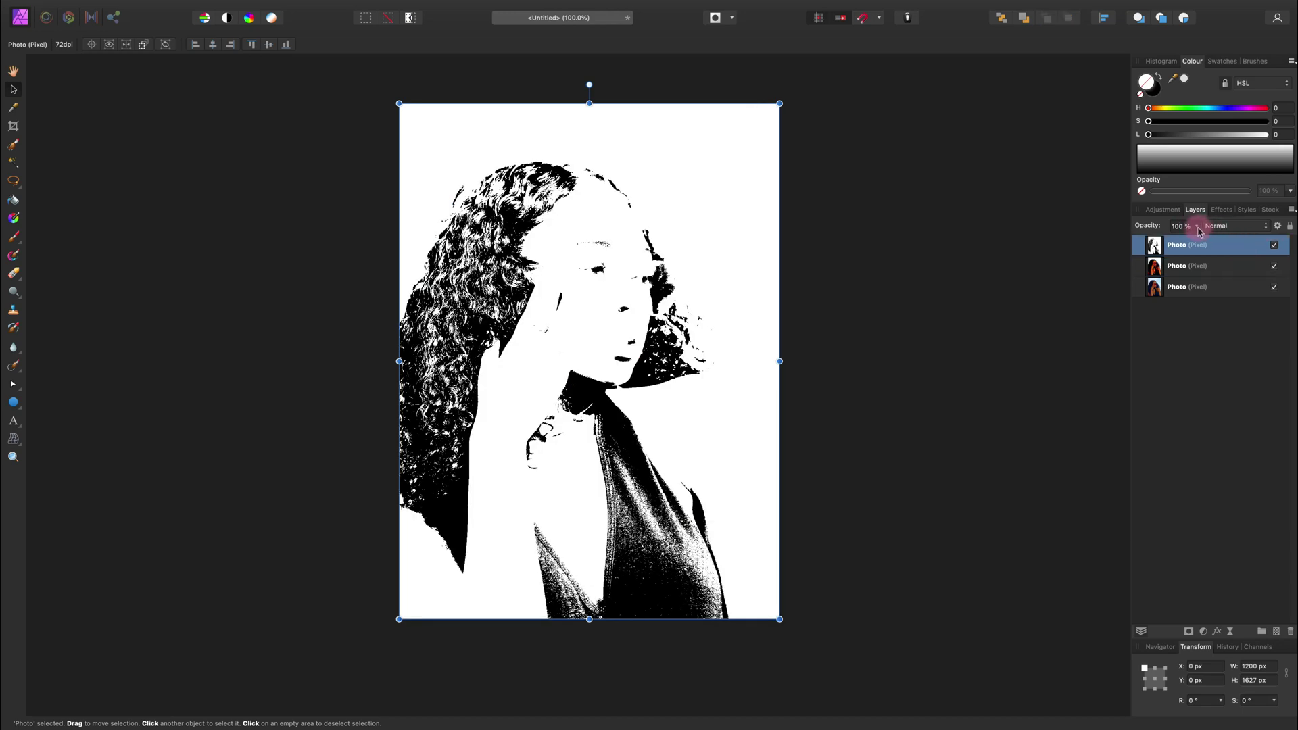
click(1196, 227)
drag(1191, 243, 1111, 240)
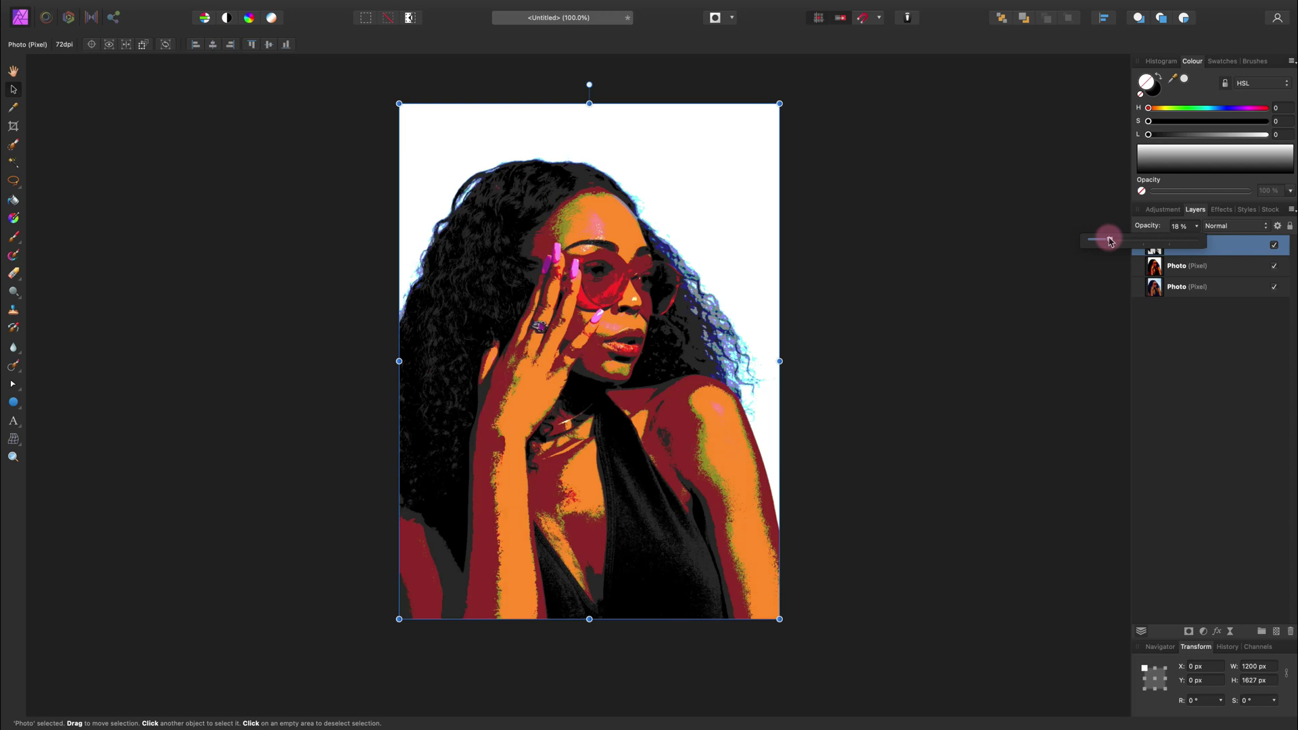
- Merge the 15% top layer down into the posterised photo and toggle it to compare
right_click(1233, 250)
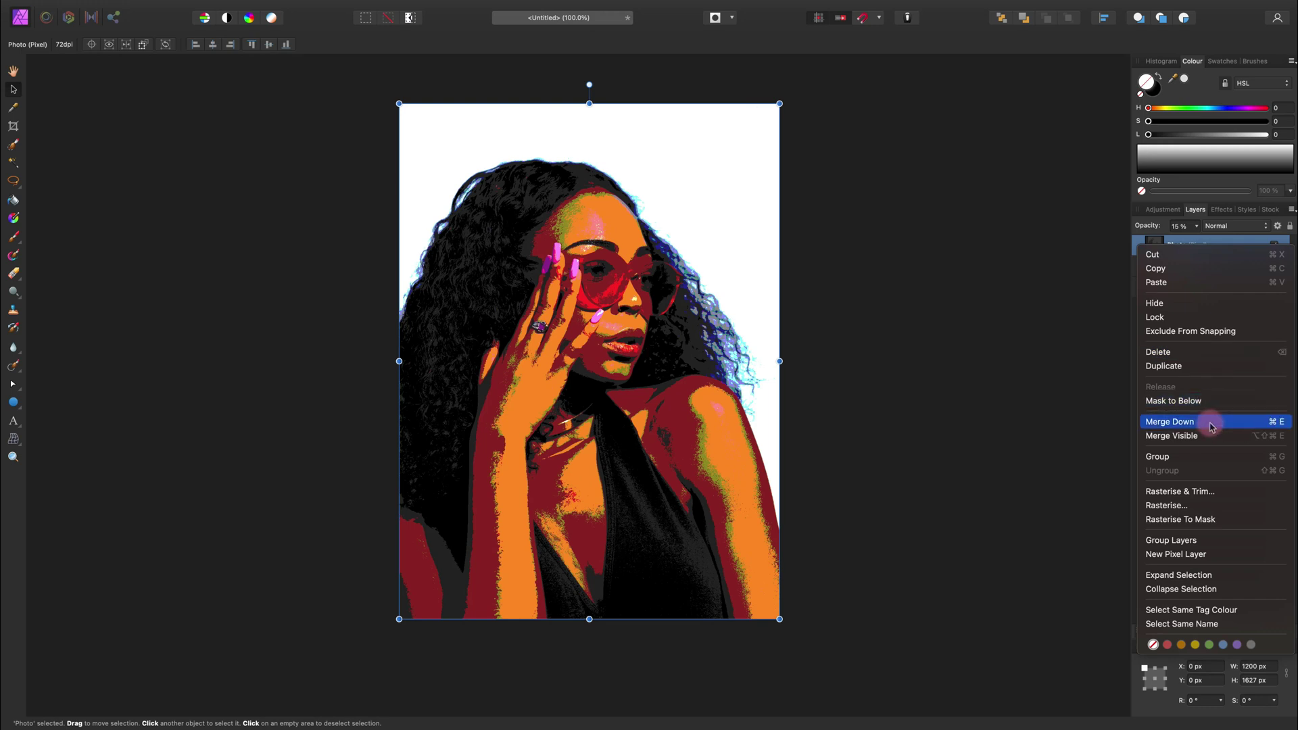
click(1211, 421)
click(1274, 245)
click(1274, 246)
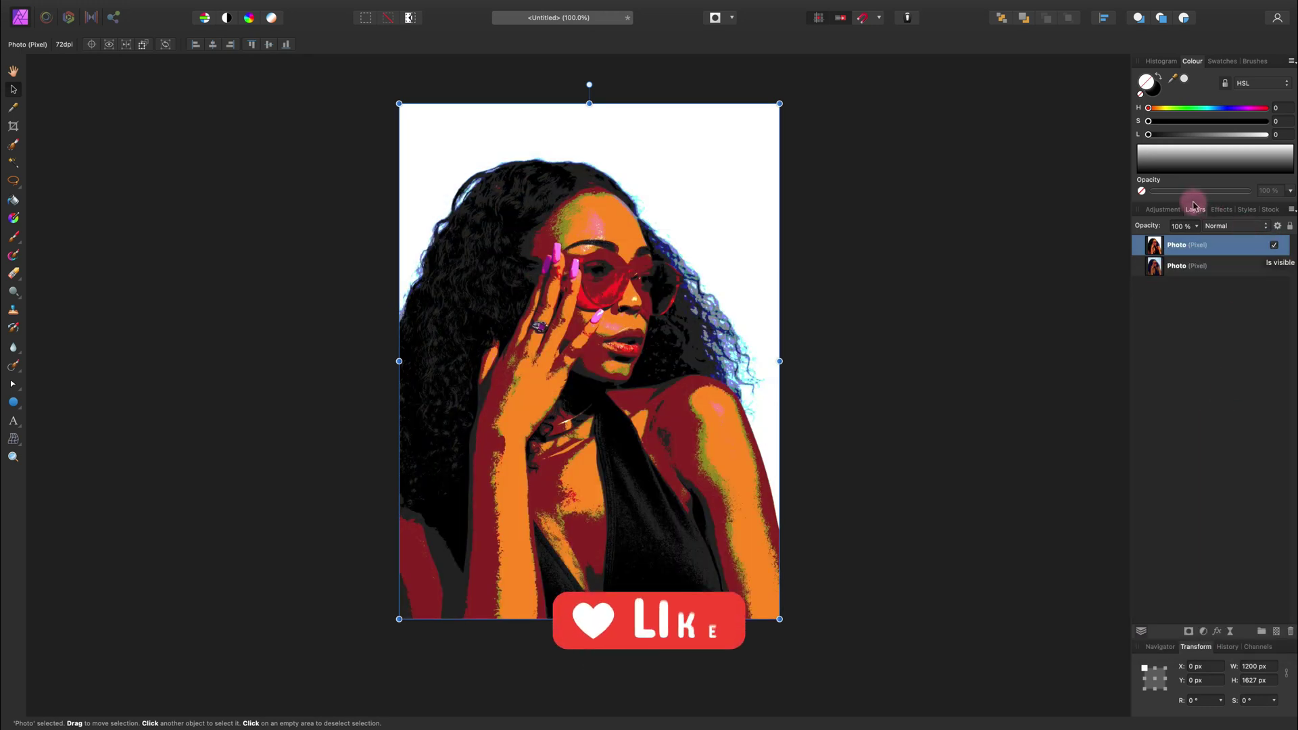
- Collapse the Posterise, Vibrance, Exposure and Threshold presets and add a default HSL adjustment
click(1166, 210)
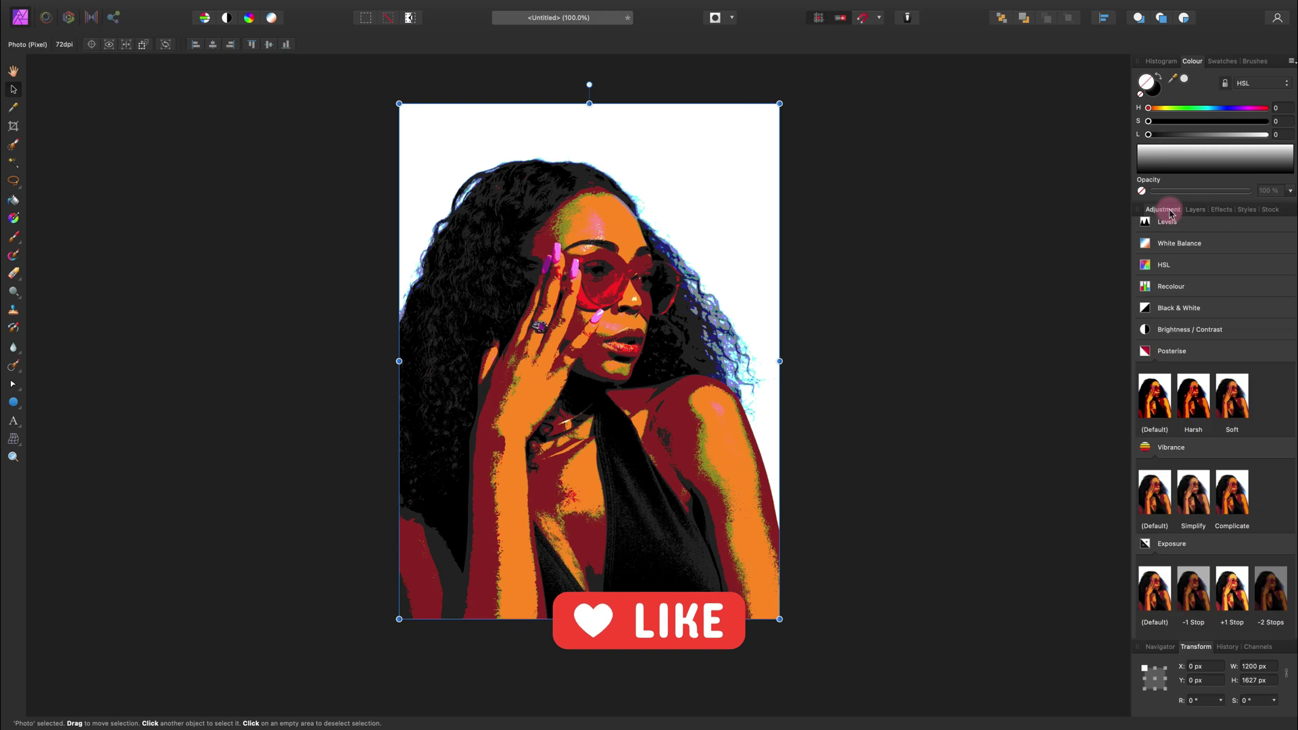
click(1180, 352)
click(1187, 376)
click(1183, 394)
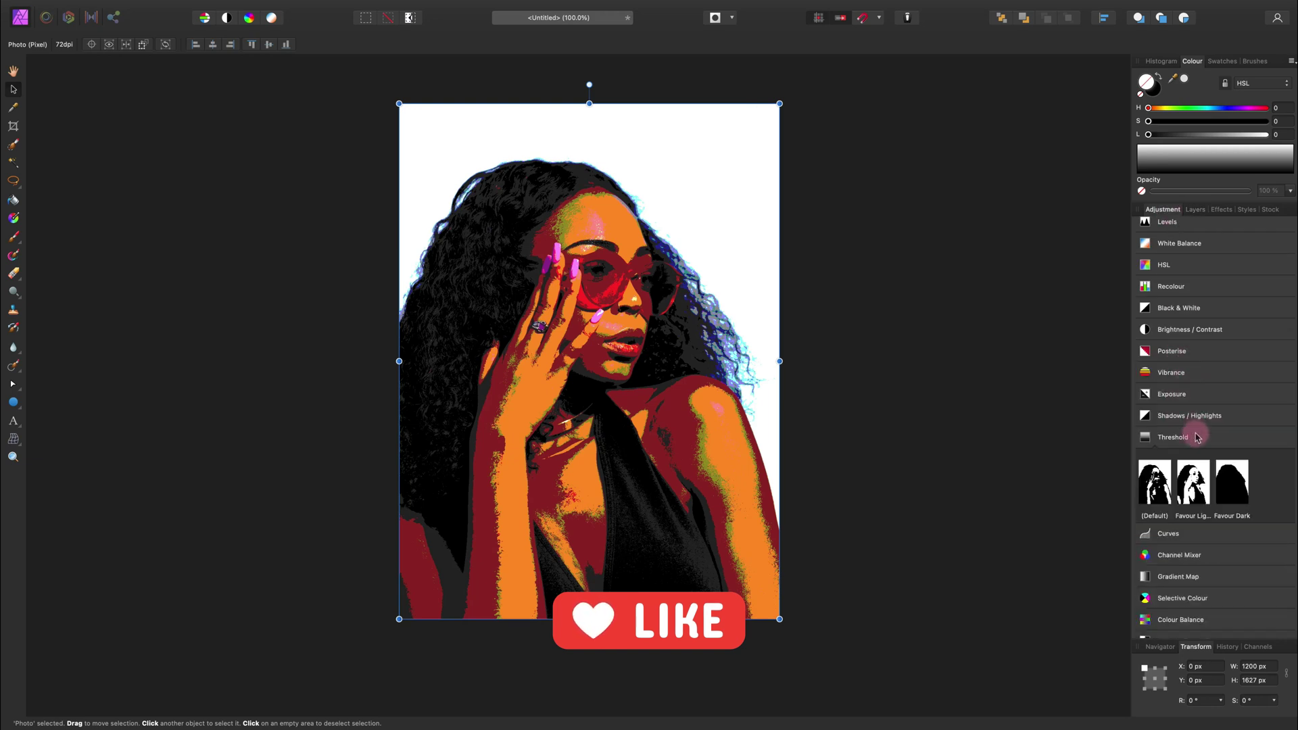
click(1190, 437)
click(1202, 265)
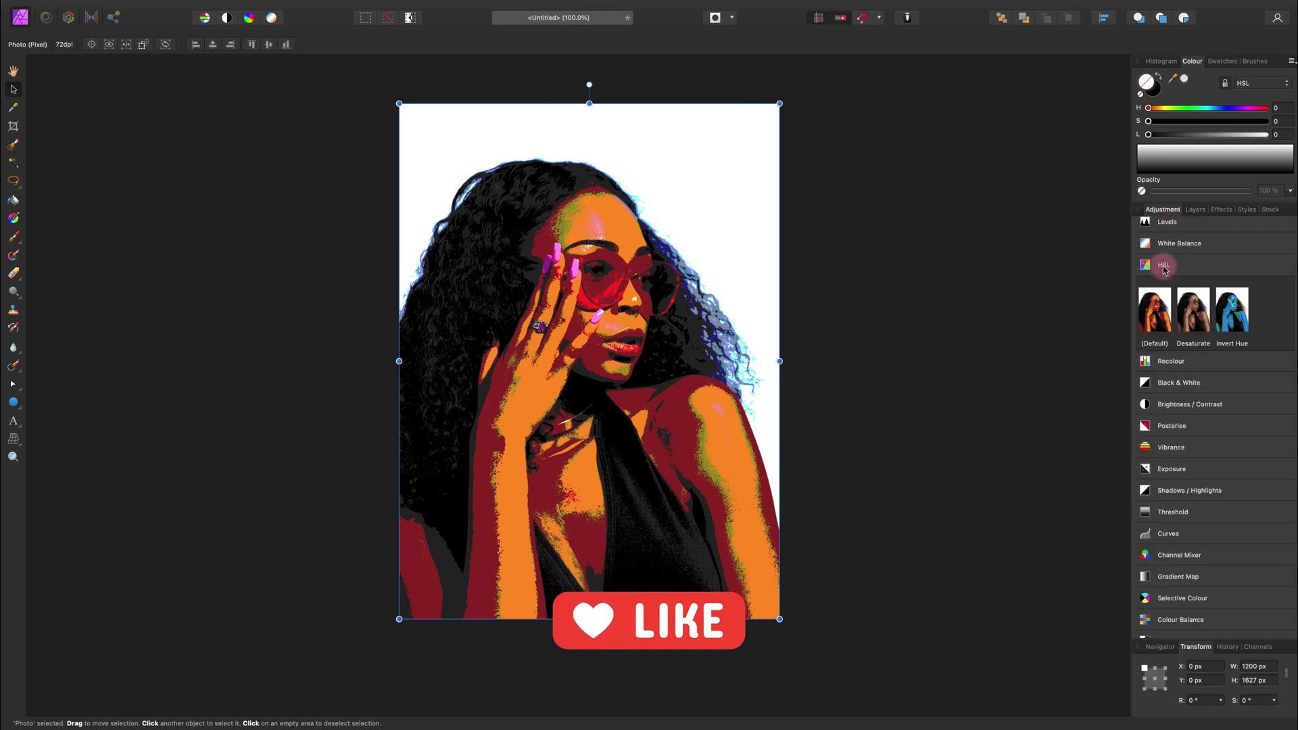
click(1161, 310)
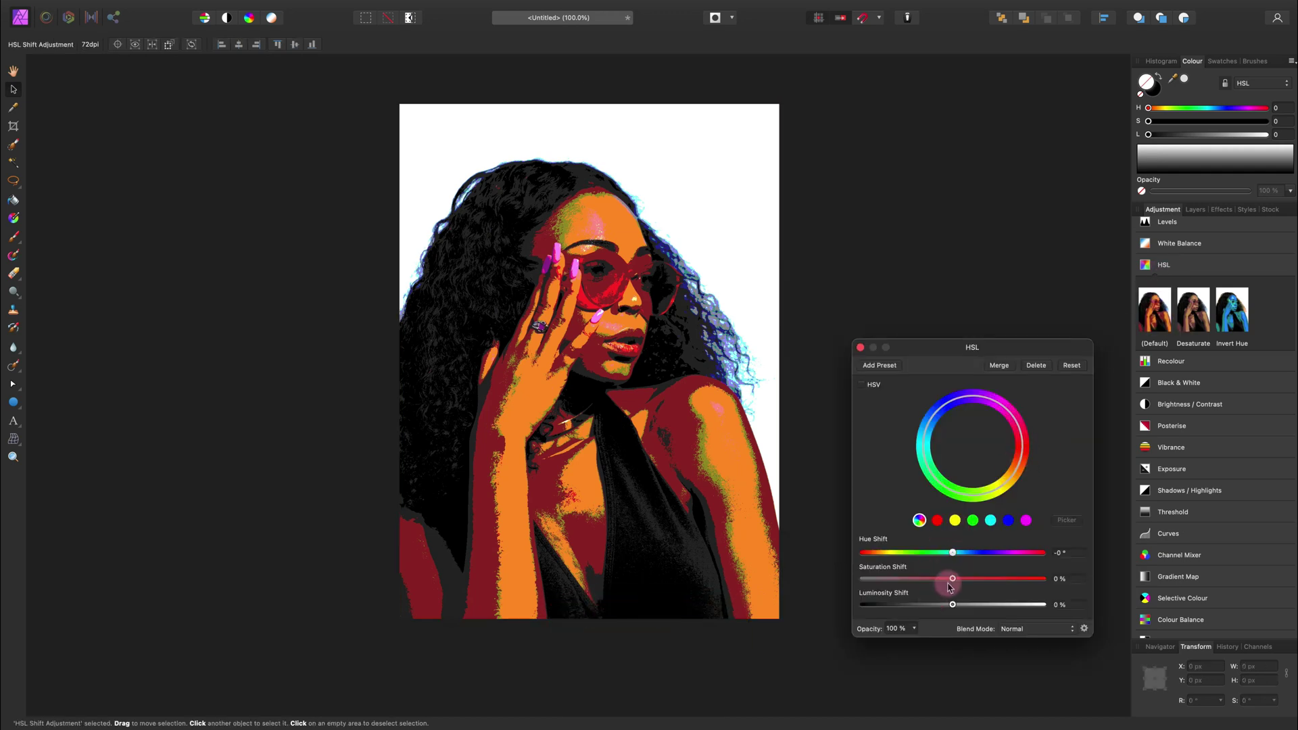
- Set HSL Saturation Shift to 48% and Luminosity Shift to -10%, then close the dialog
drag(955, 583, 942, 607)
click(952, 605)
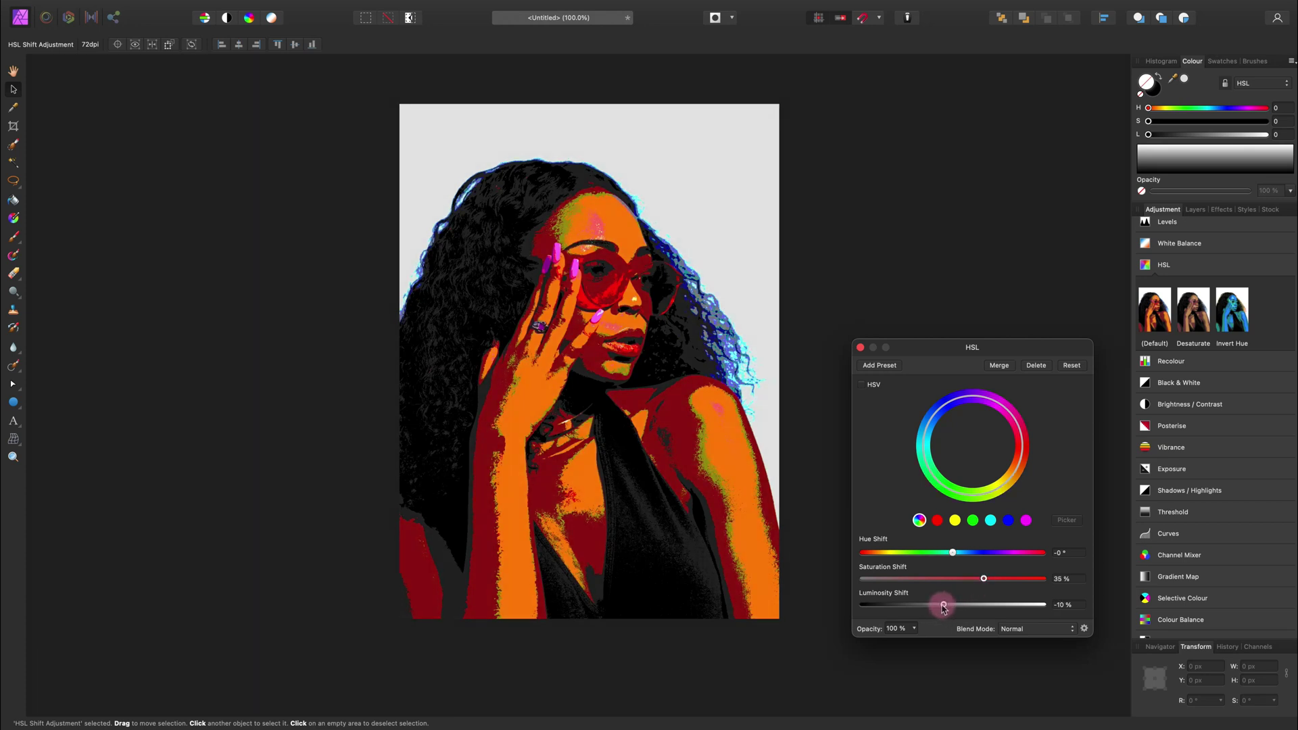
drag(984, 579, 1002, 583)
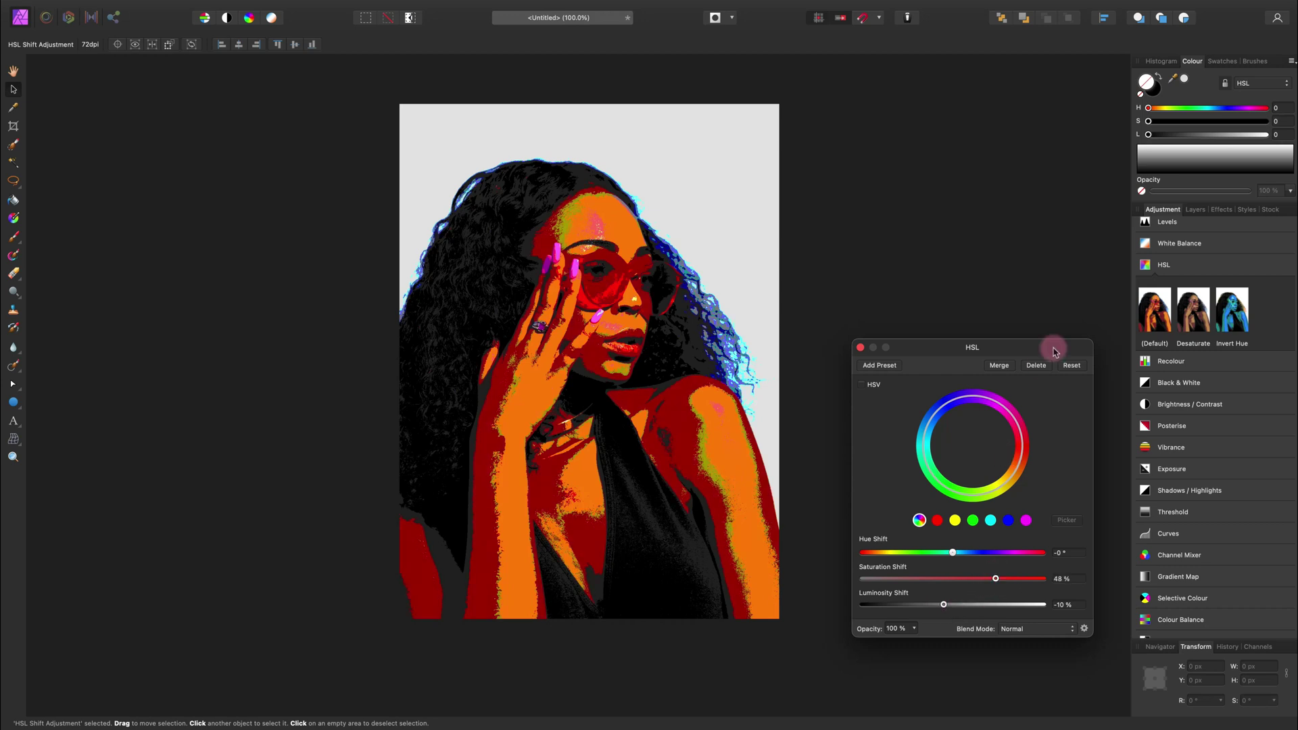
key(Return)
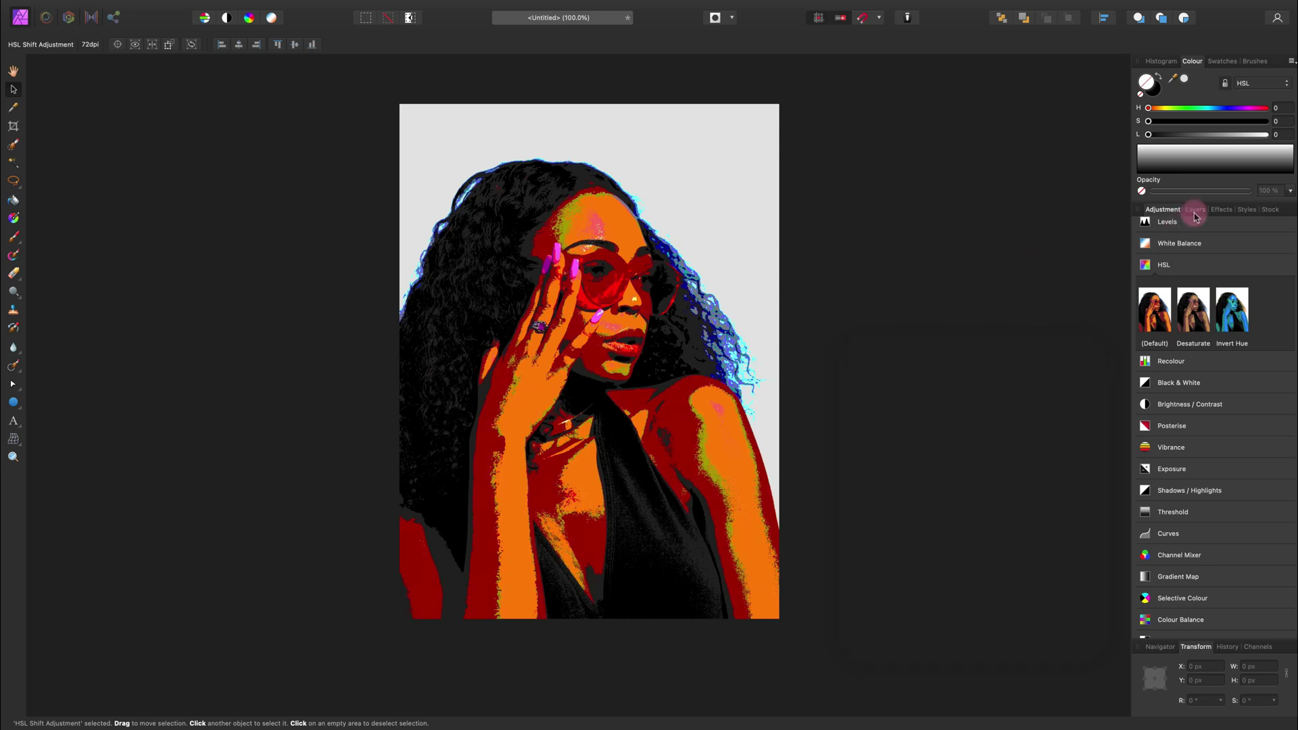
click(1195, 209)
right_click(1246, 247)
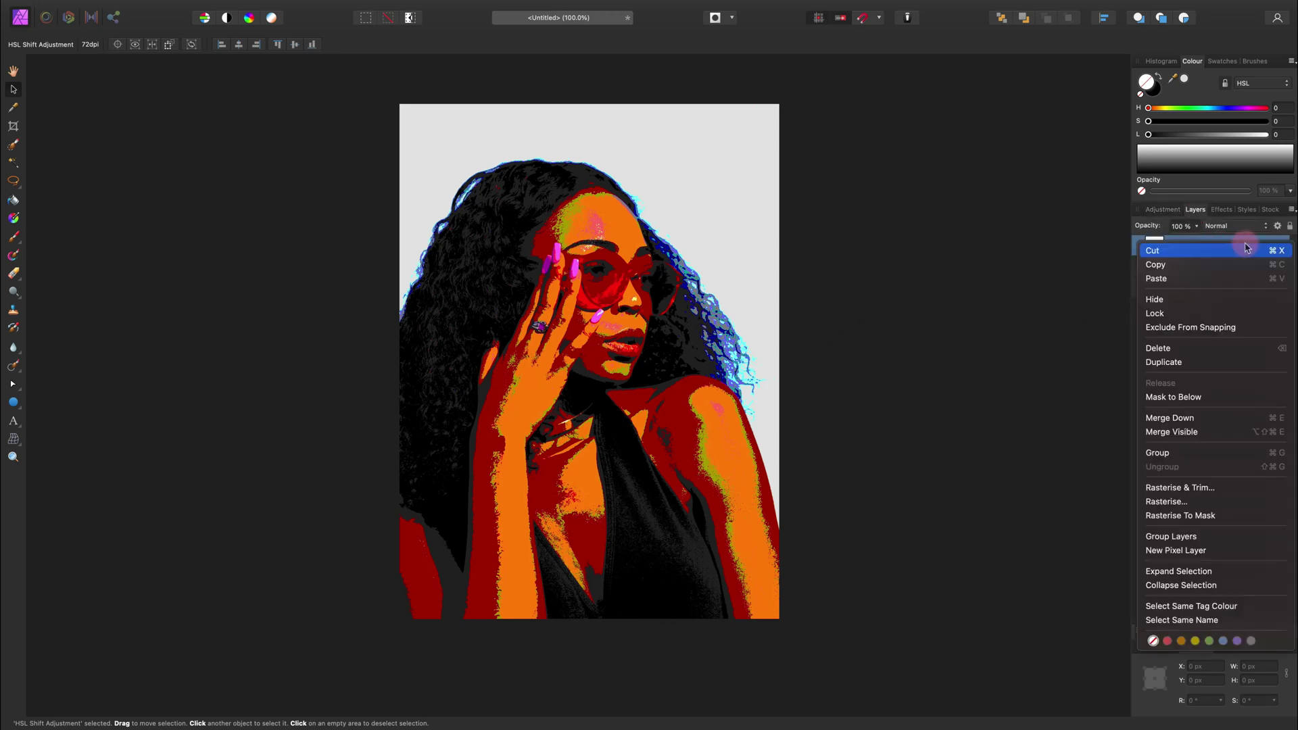
click(1204, 419)
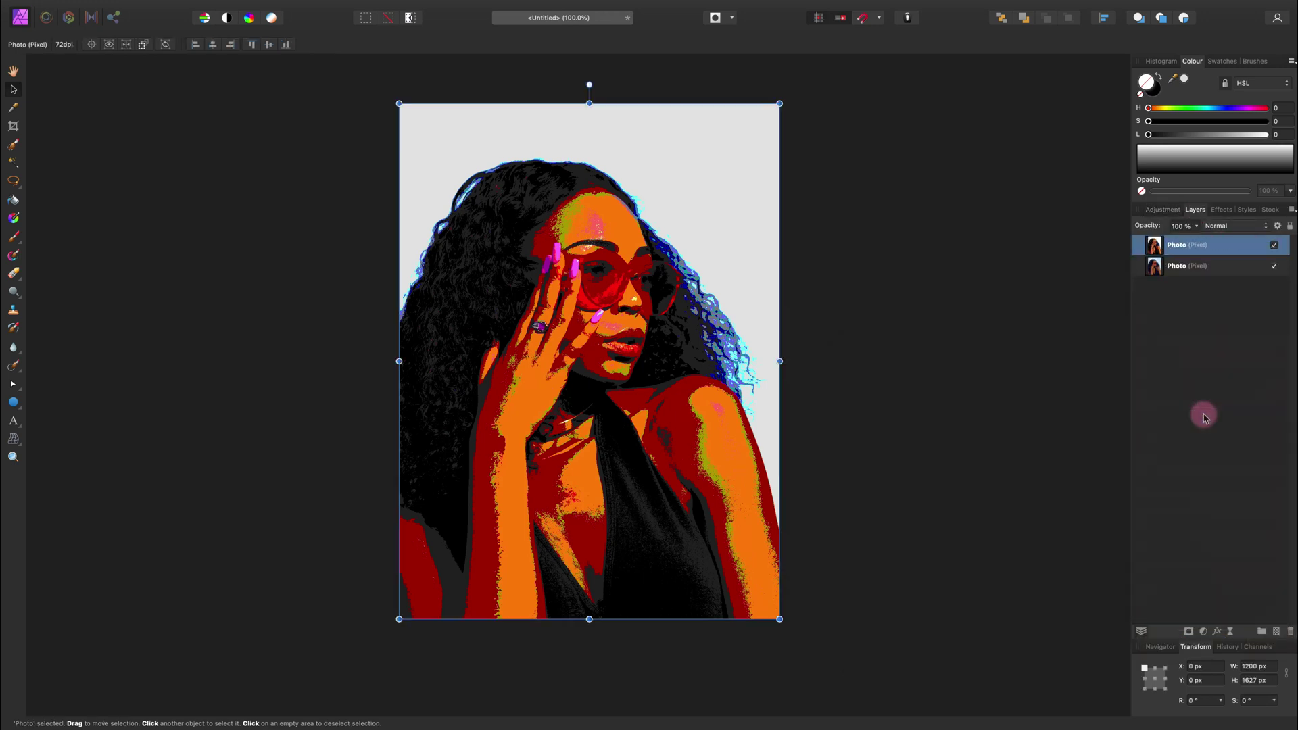
click(1275, 247)
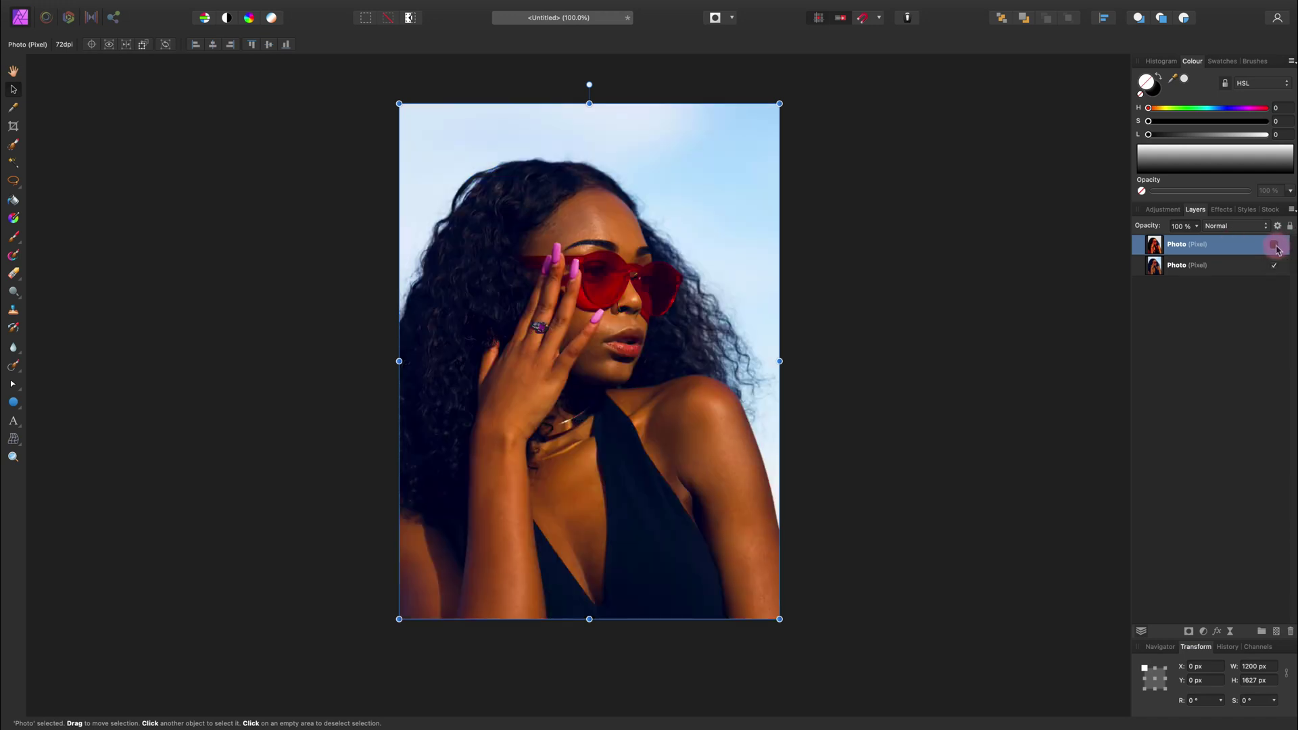
click(1275, 246)
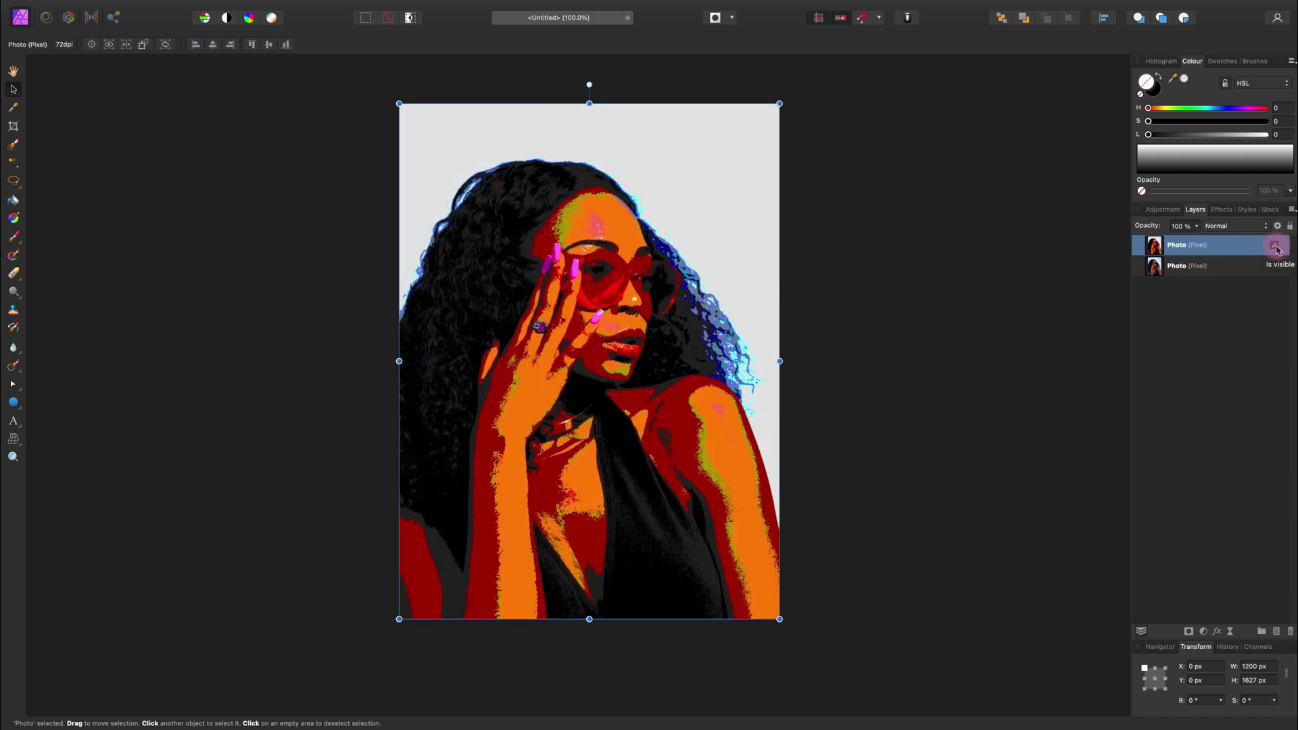
right_click(1228, 246)
- Duplicate the posterised Photo layer three times to get four copies
click(1223, 365)
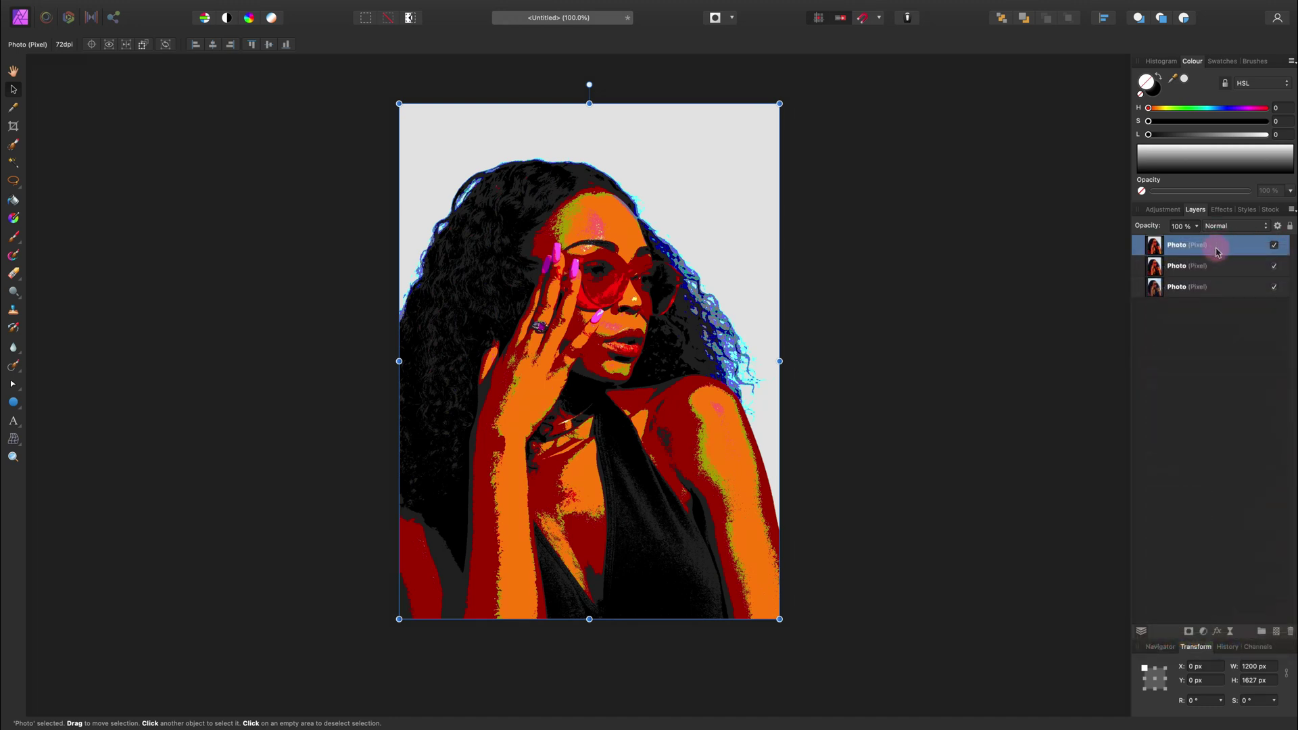
right_click(1216, 252)
click(1220, 365)
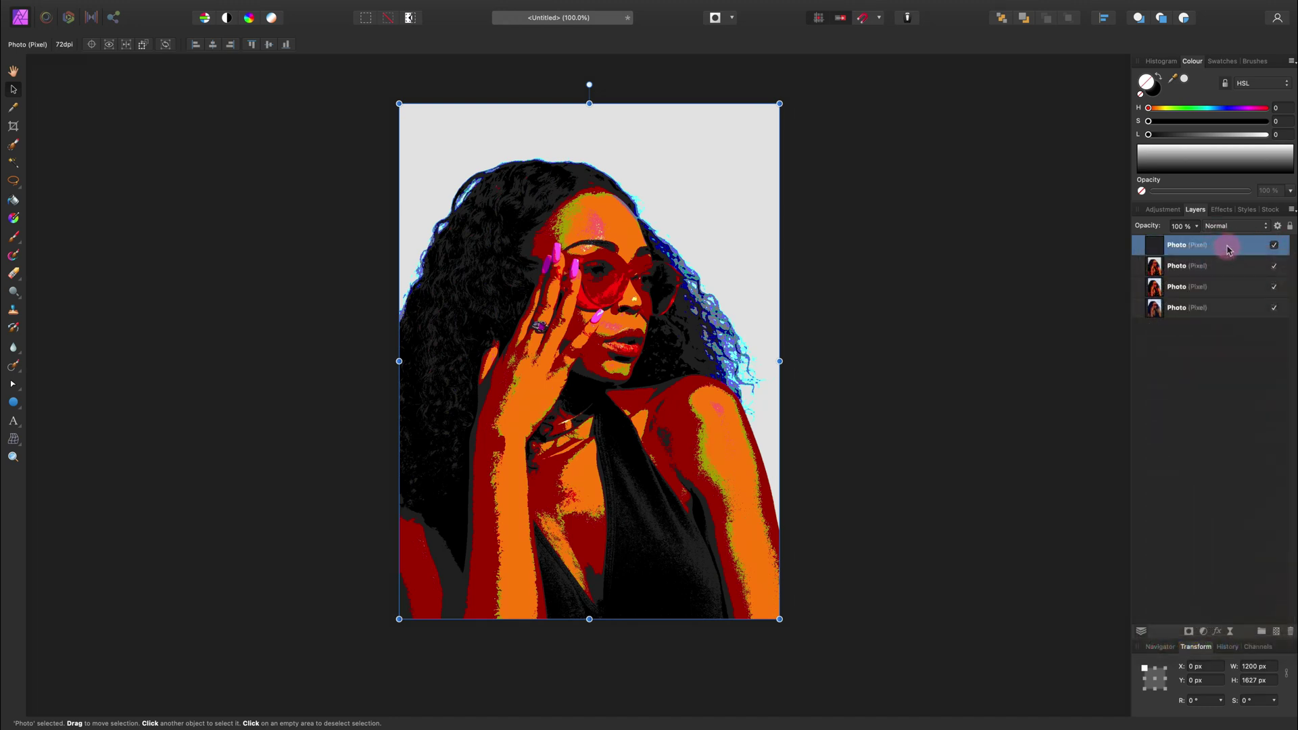
right_click(1228, 249)
click(1229, 366)
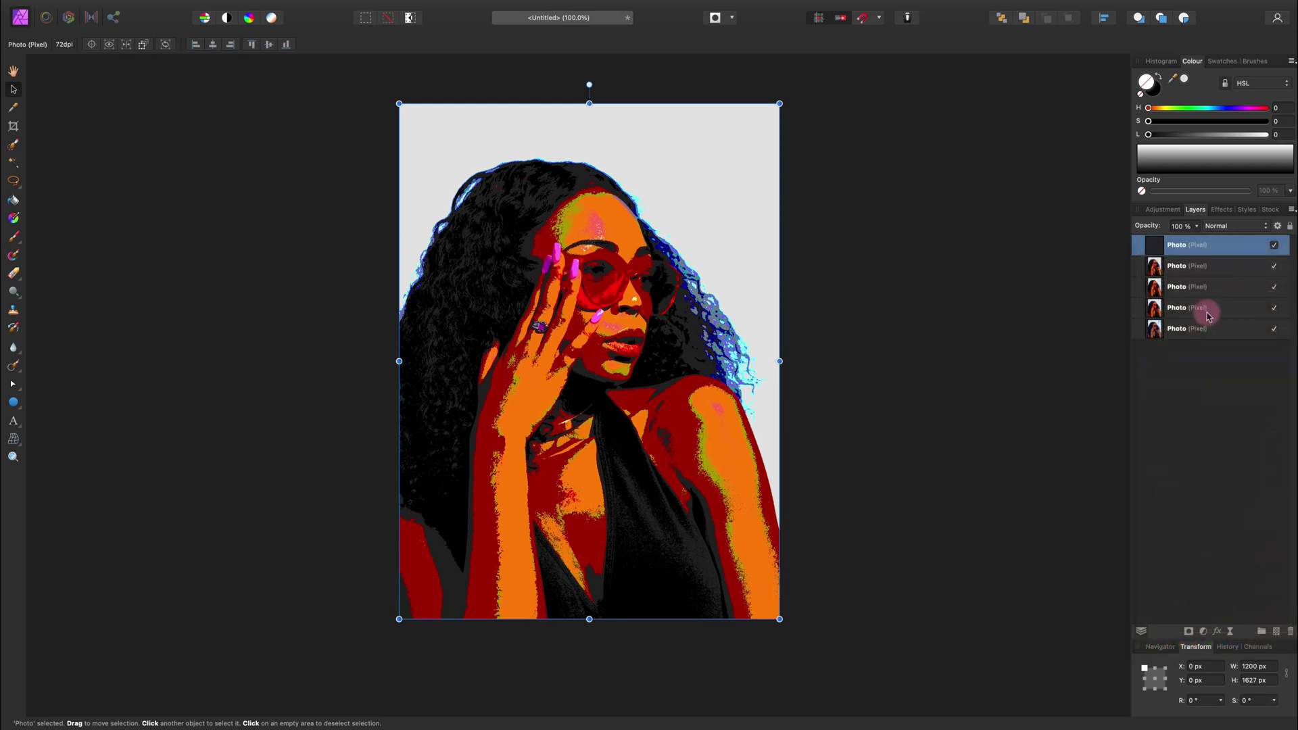
- Select all four posterised copies and scale them down together to about 589 × 798 px
click(1208, 312)
shift+click(1231, 251)
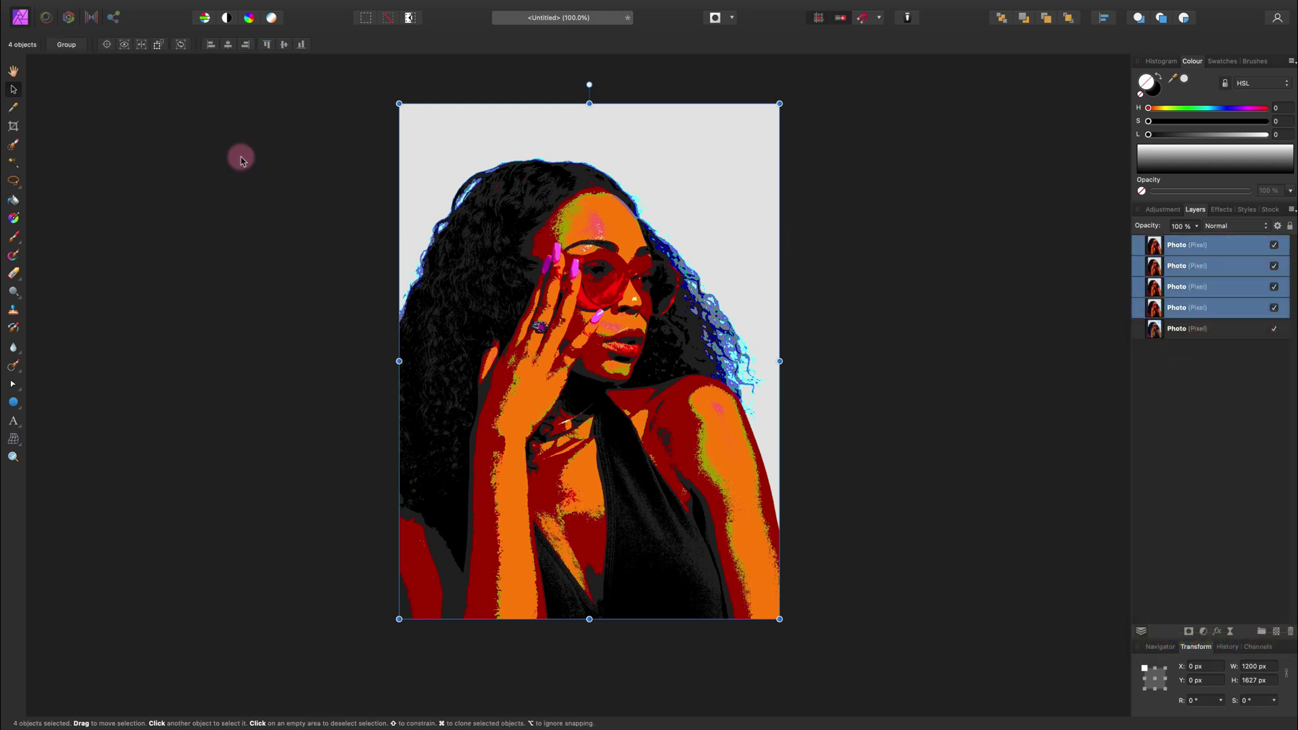
drag(780, 618, 616, 444)
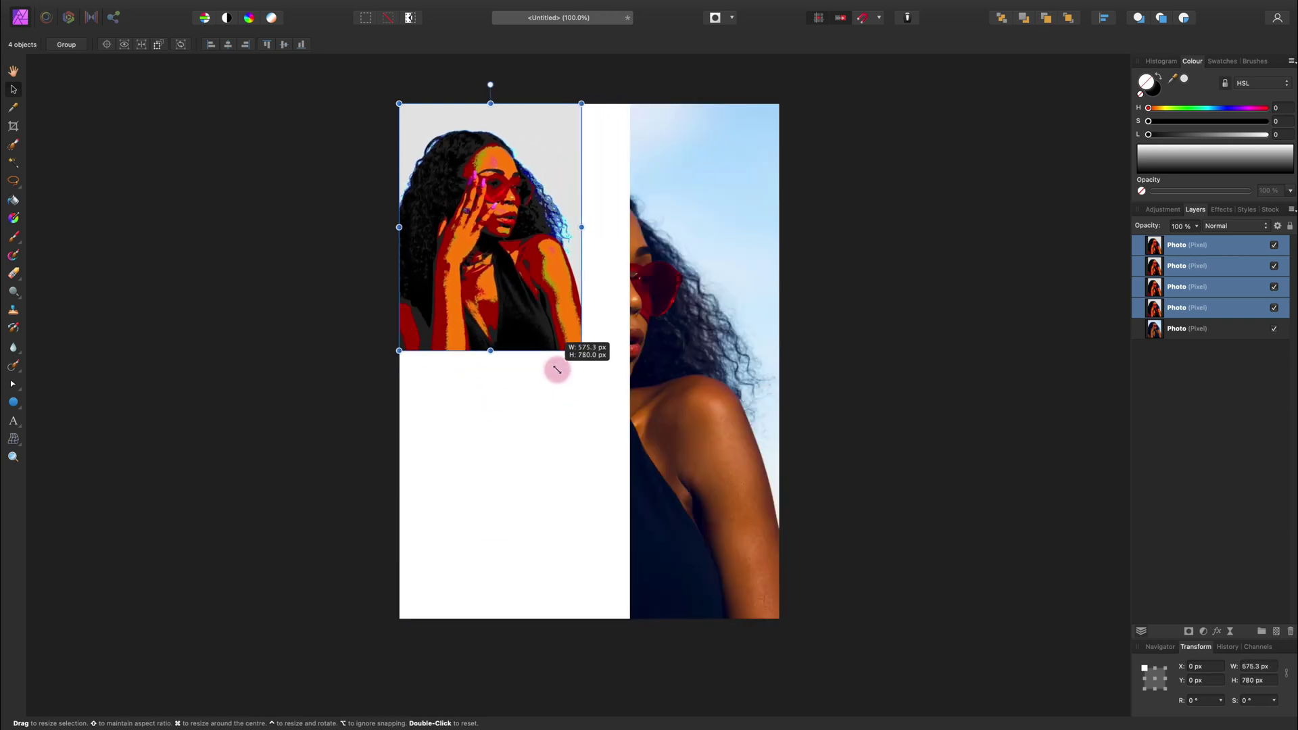
drag(556, 369, 559, 372)
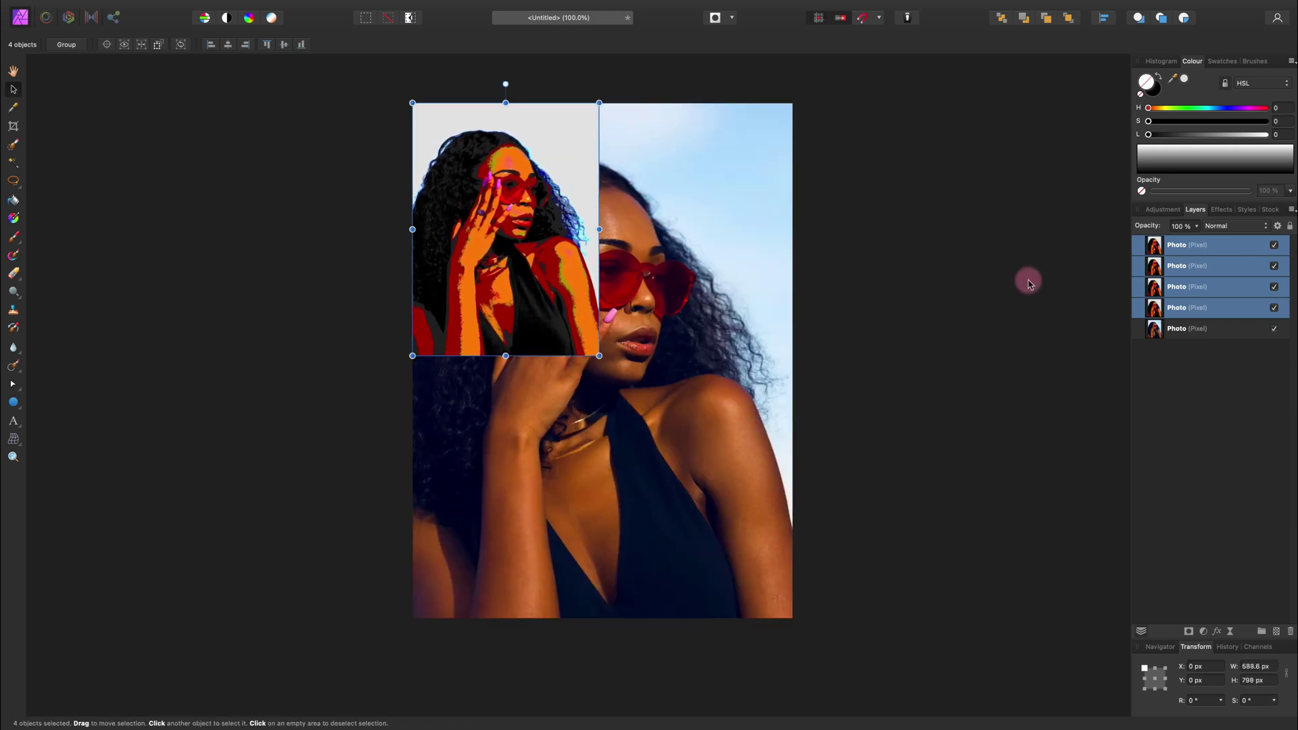
scroll(750, 232, down, 1)
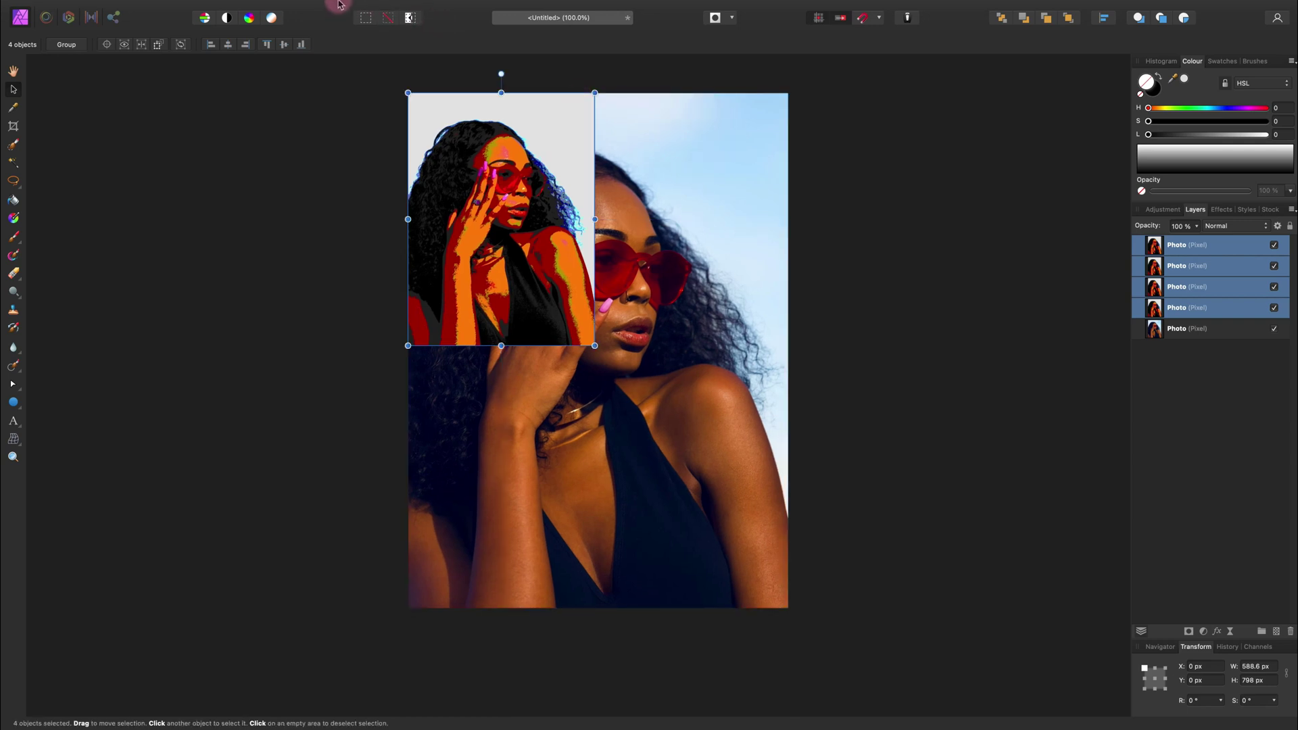
mouse_move(302, 6)
click(404, 7)
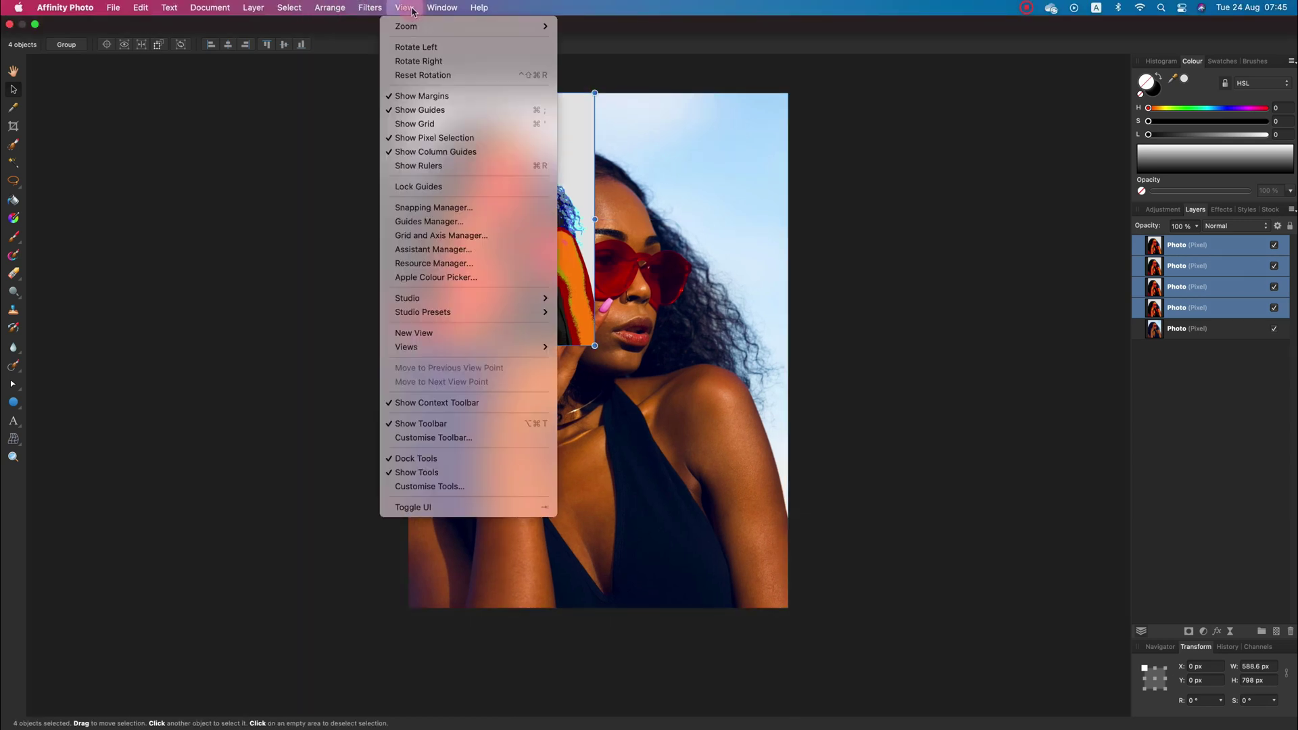
- Show rulers, add a vertical guide, and shrink the four copies to 491 × 666 px
click(419, 166)
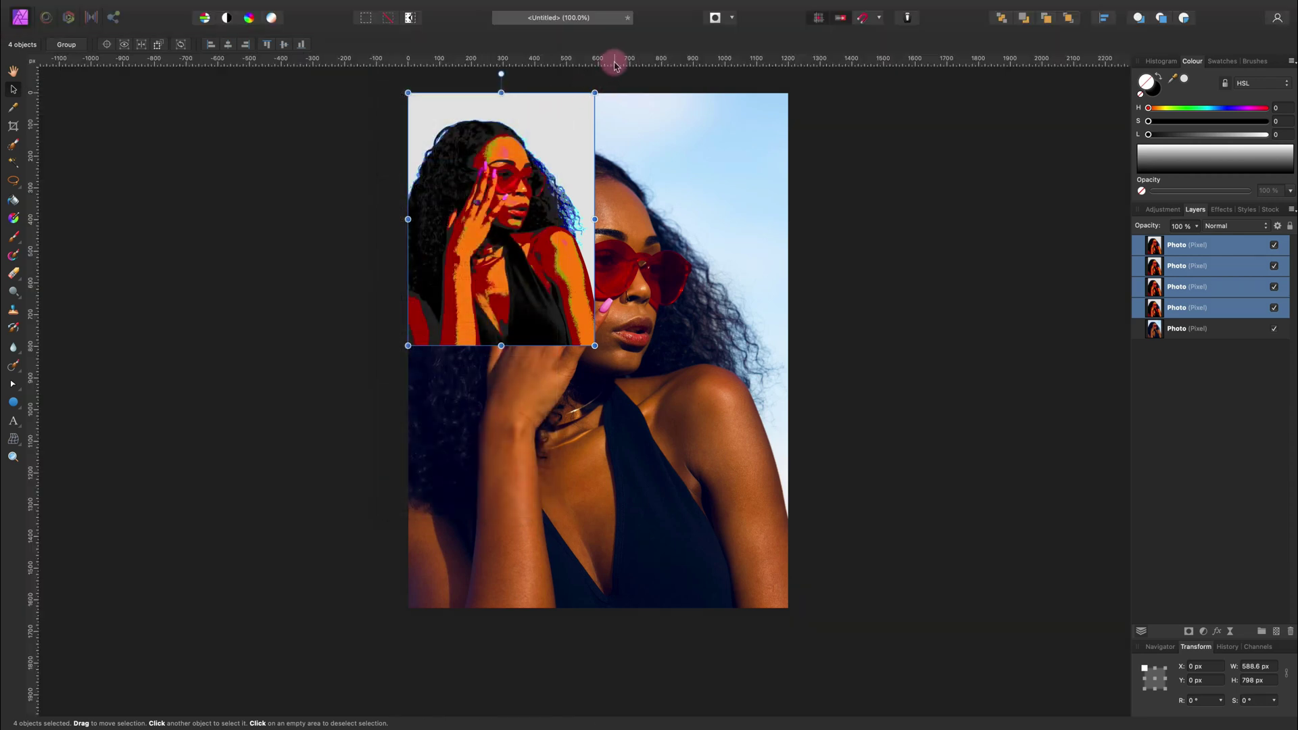
drag(614, 65, 32, 142)
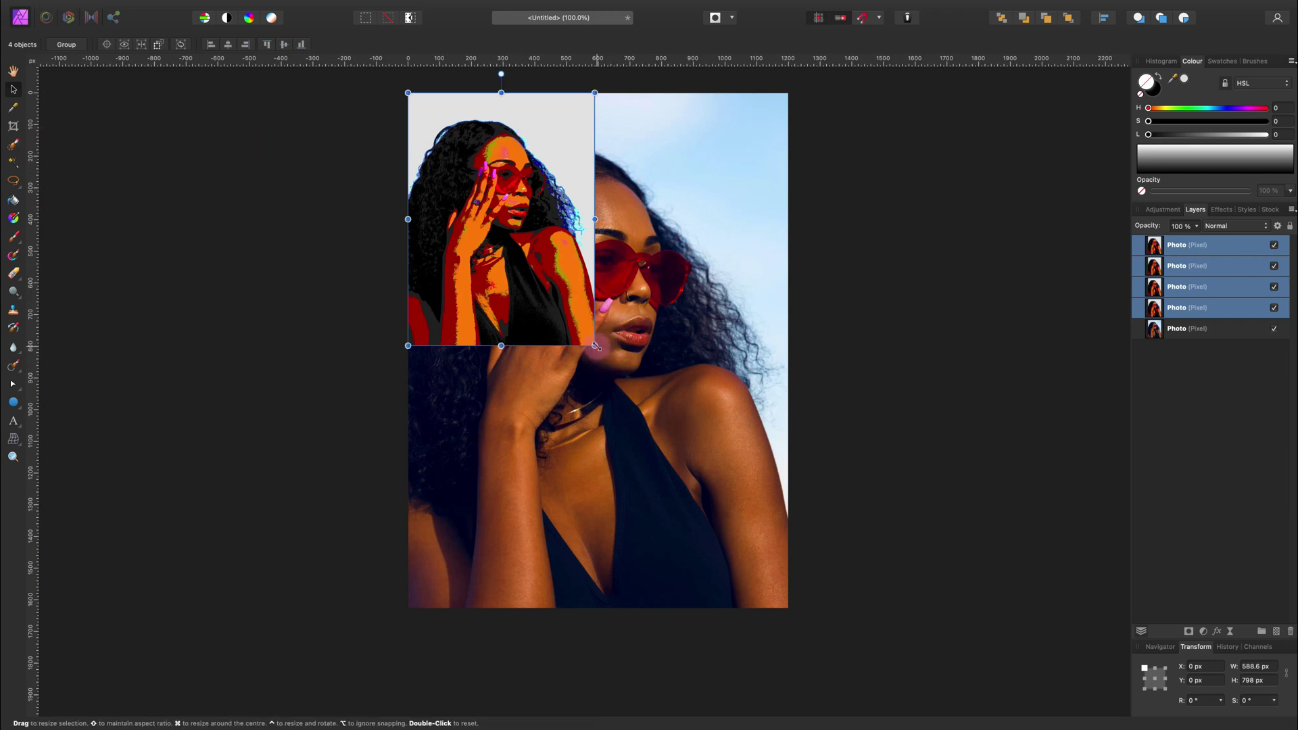
drag(596, 347, 637, 401)
- Select the four posterised copies and set their width to 600 px
click(713, 379)
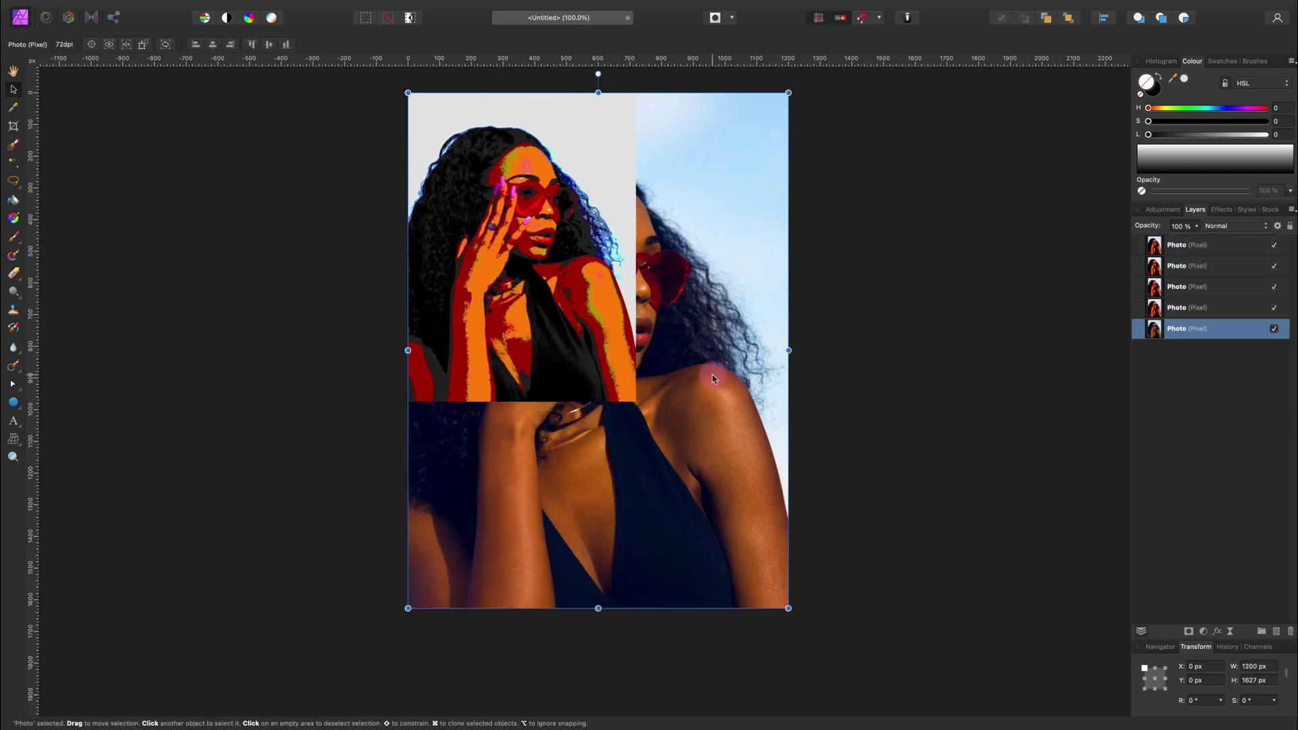
click(923, 415)
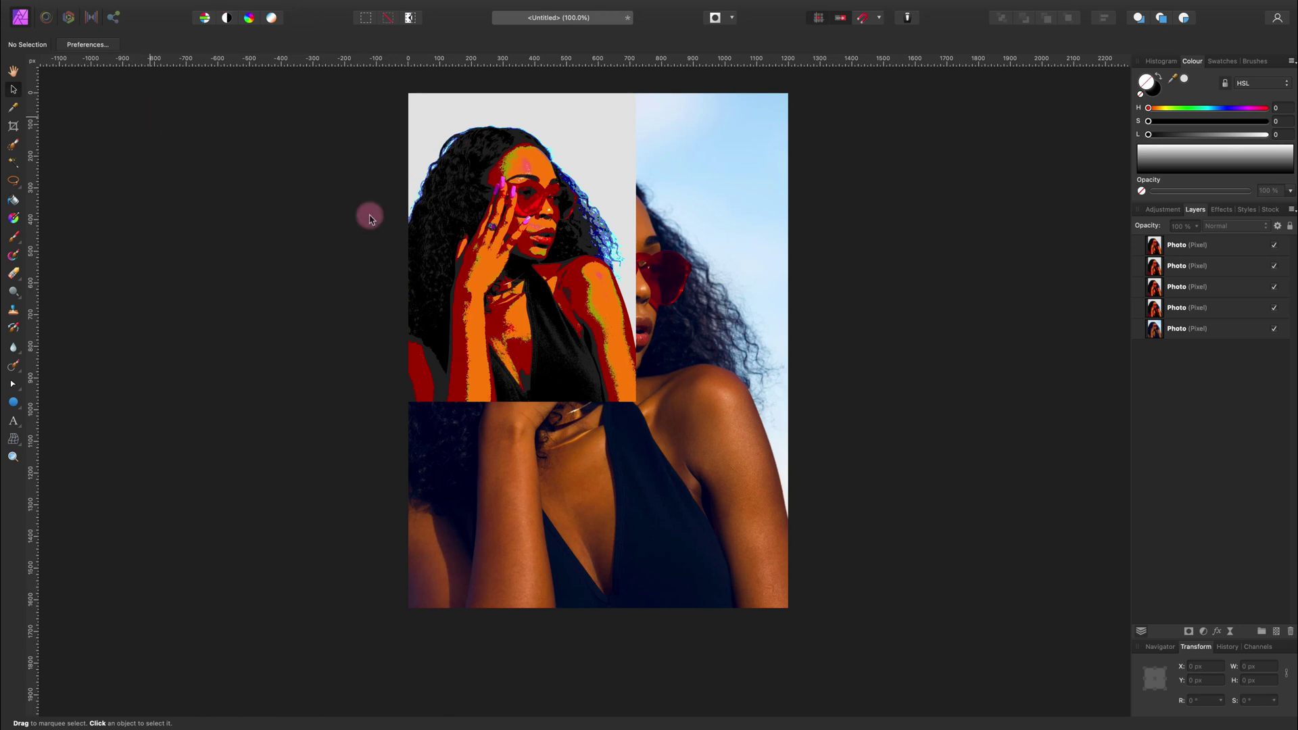
scroll(858, 313, right, 2)
click(699, 381)
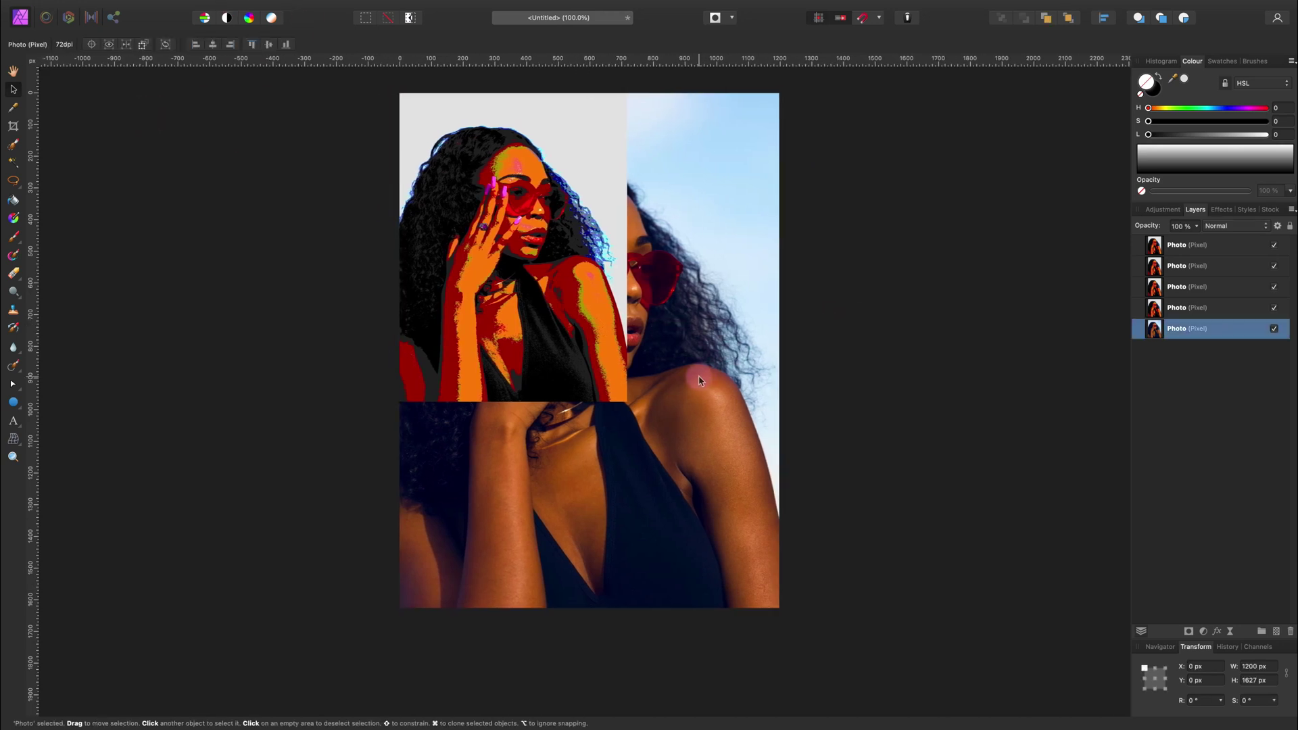
scroll(696, 363, left, 3)
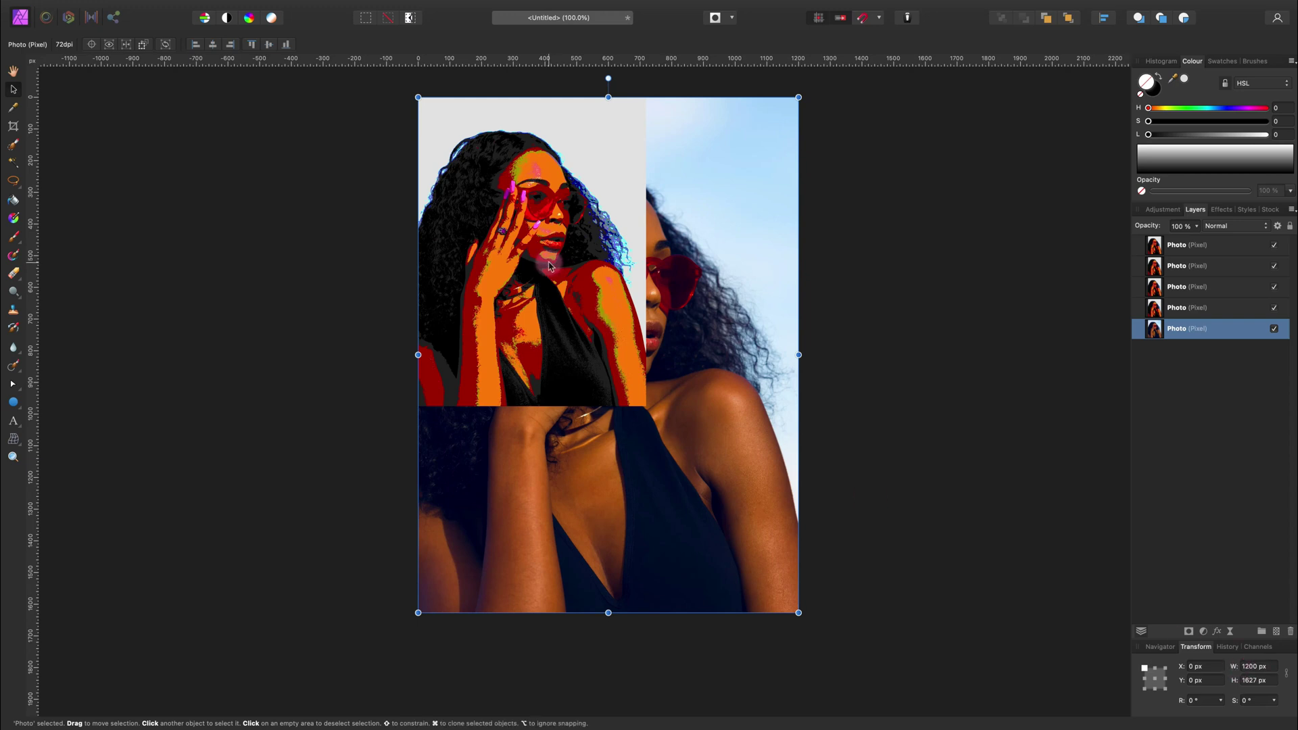
click(1211, 244)
shift+click(1229, 307)
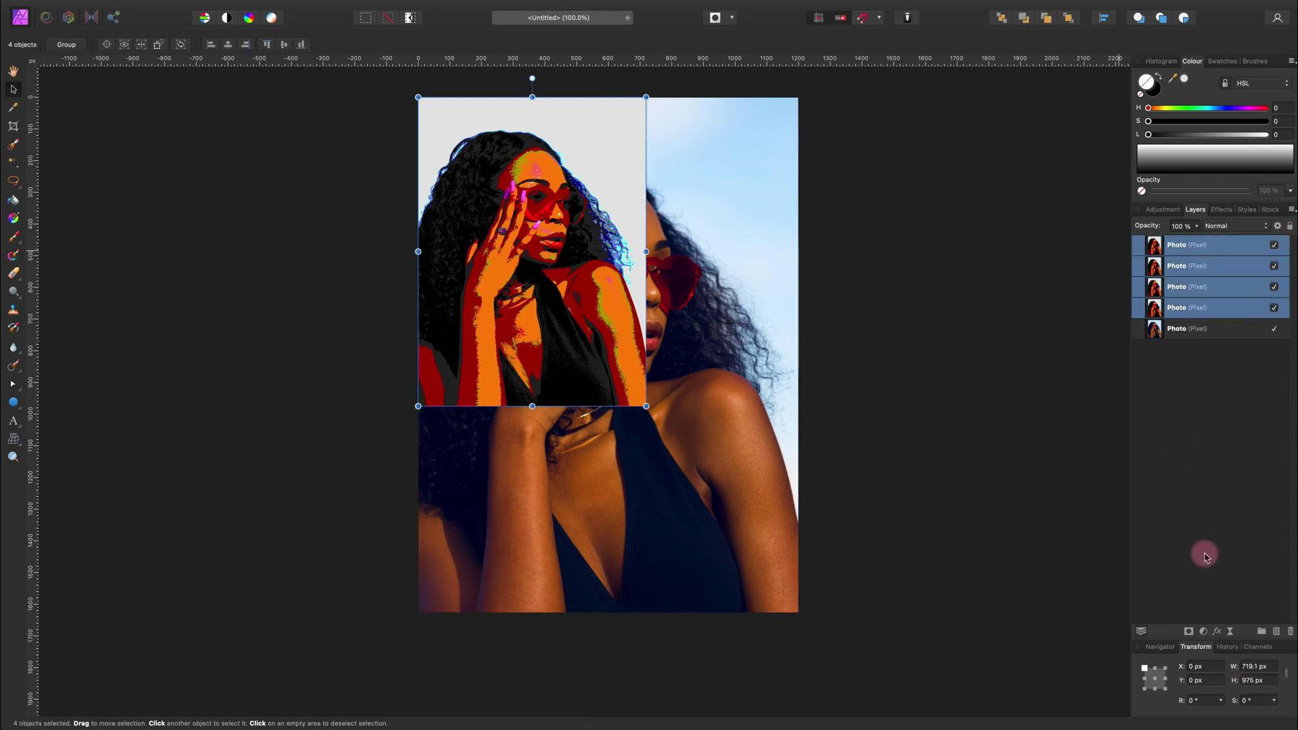
click(1266, 667)
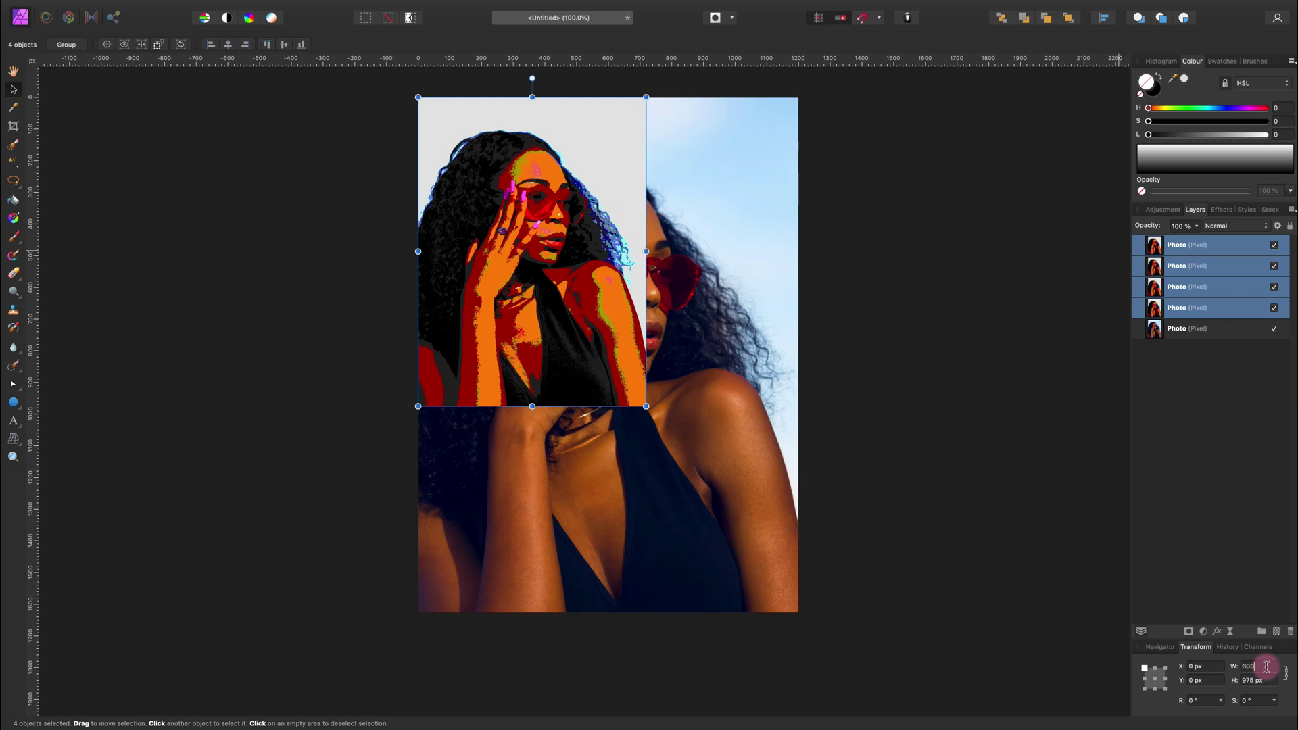
key(Return)
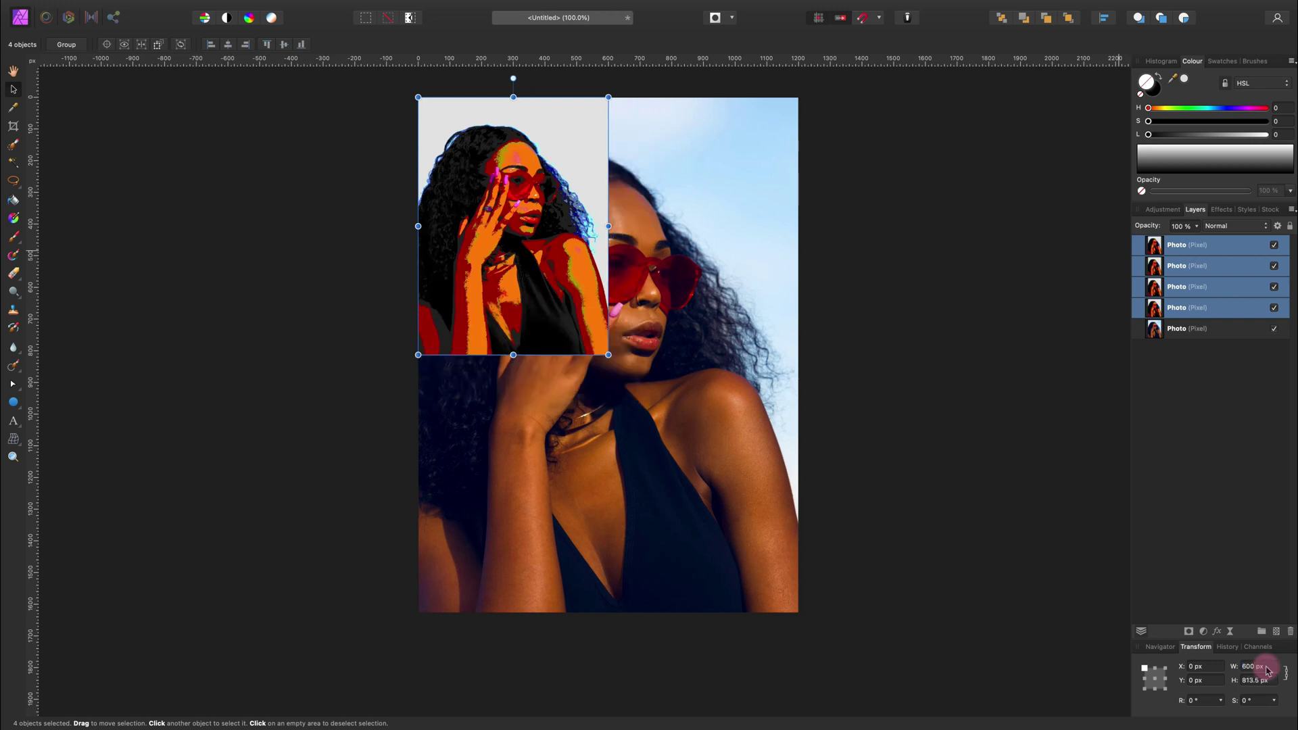
- Move copies into the top-right, bottom-left and bottom-right quarters to complete the 2×2 grid
click(1223, 248)
drag(557, 264, 748, 265)
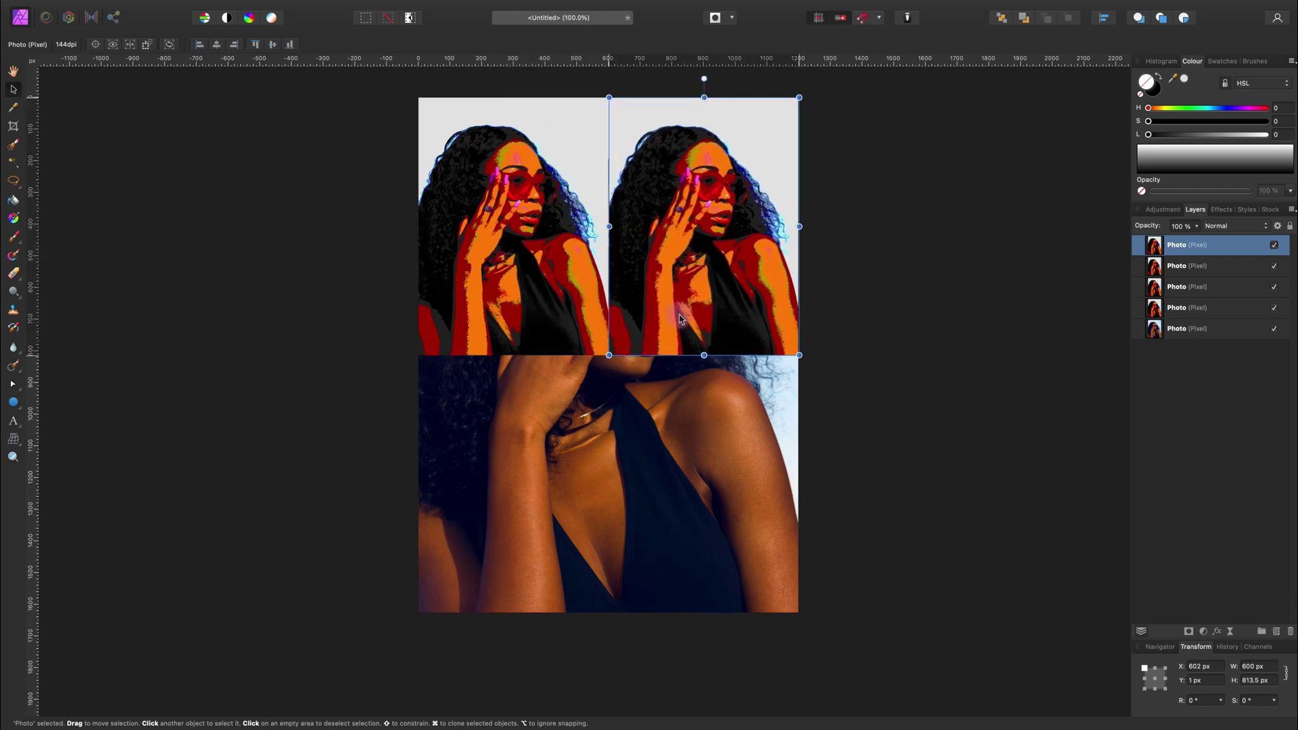
drag(680, 319, 652, 319)
click(1222, 272)
click(1223, 307)
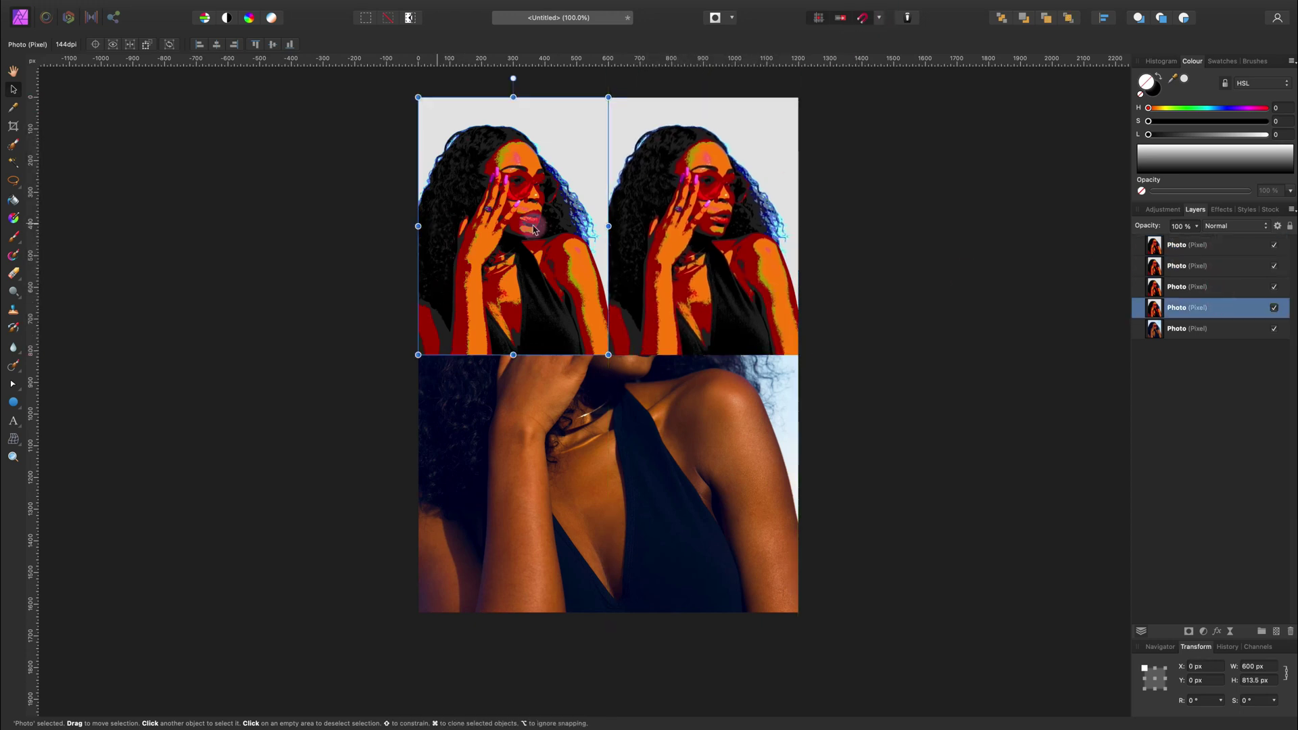
drag(540, 235, 541, 486)
click(1232, 287)
drag(509, 277, 700, 534)
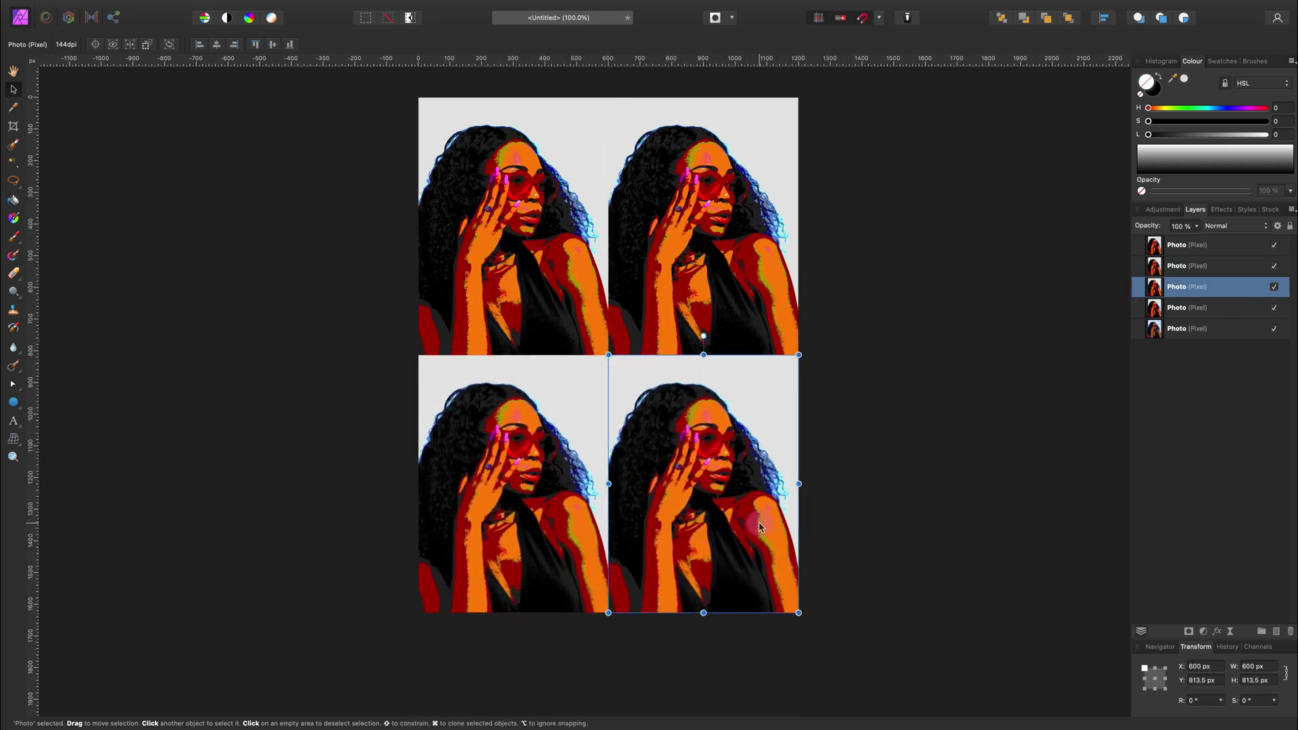
click(1224, 245)
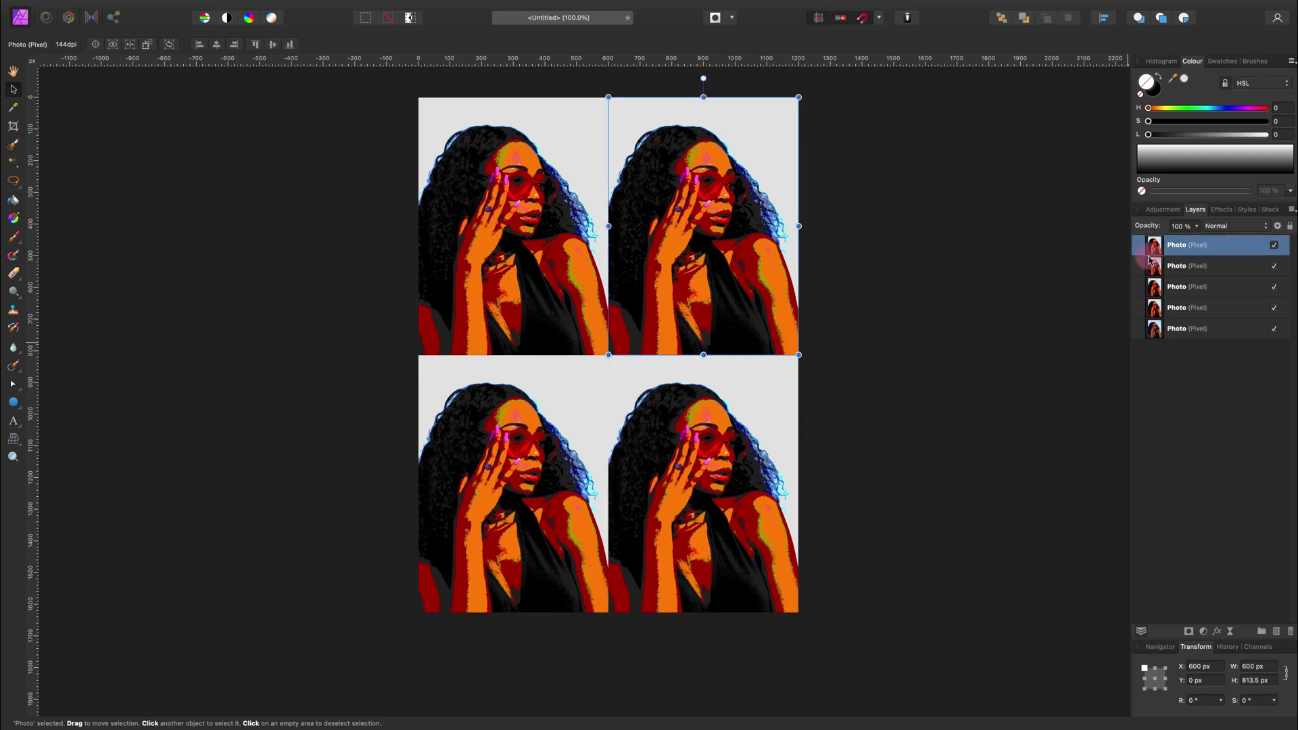
- Add a default HSL adjustment, shifting the hue toward red and raising saturation slightly
click(1161, 210)
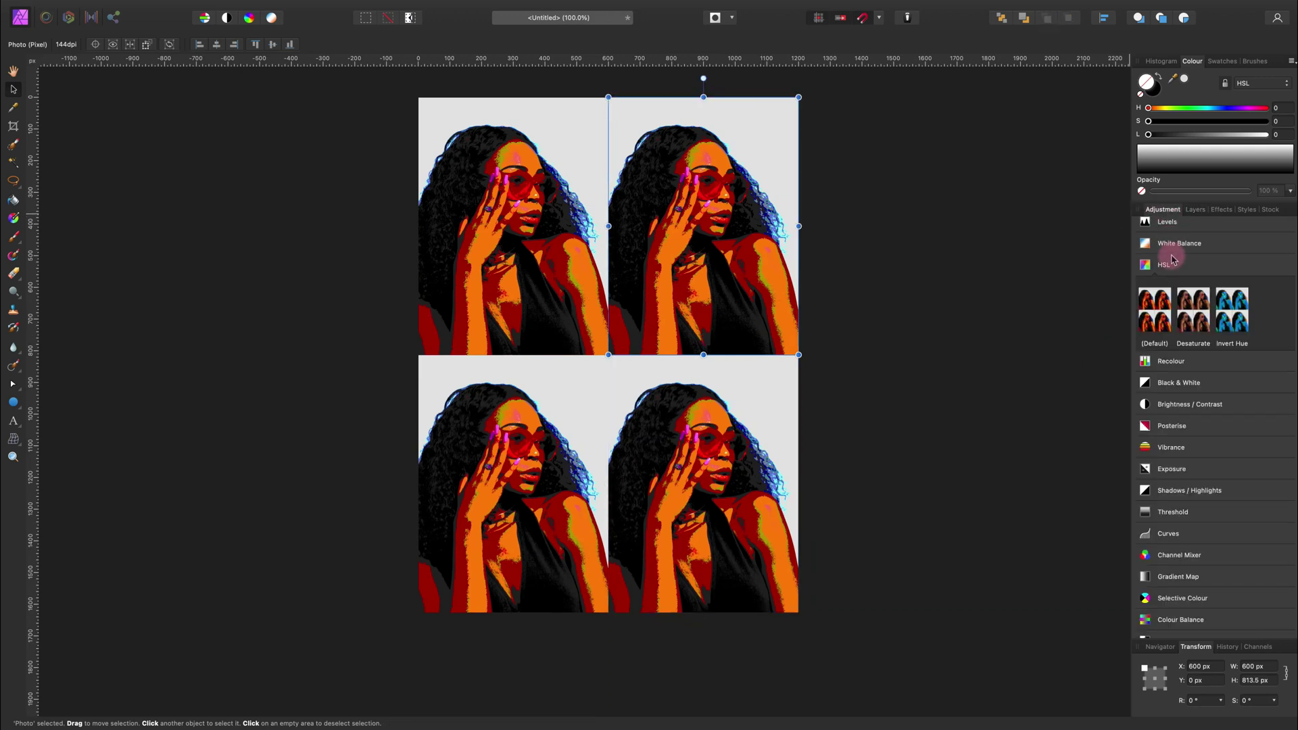
click(1156, 310)
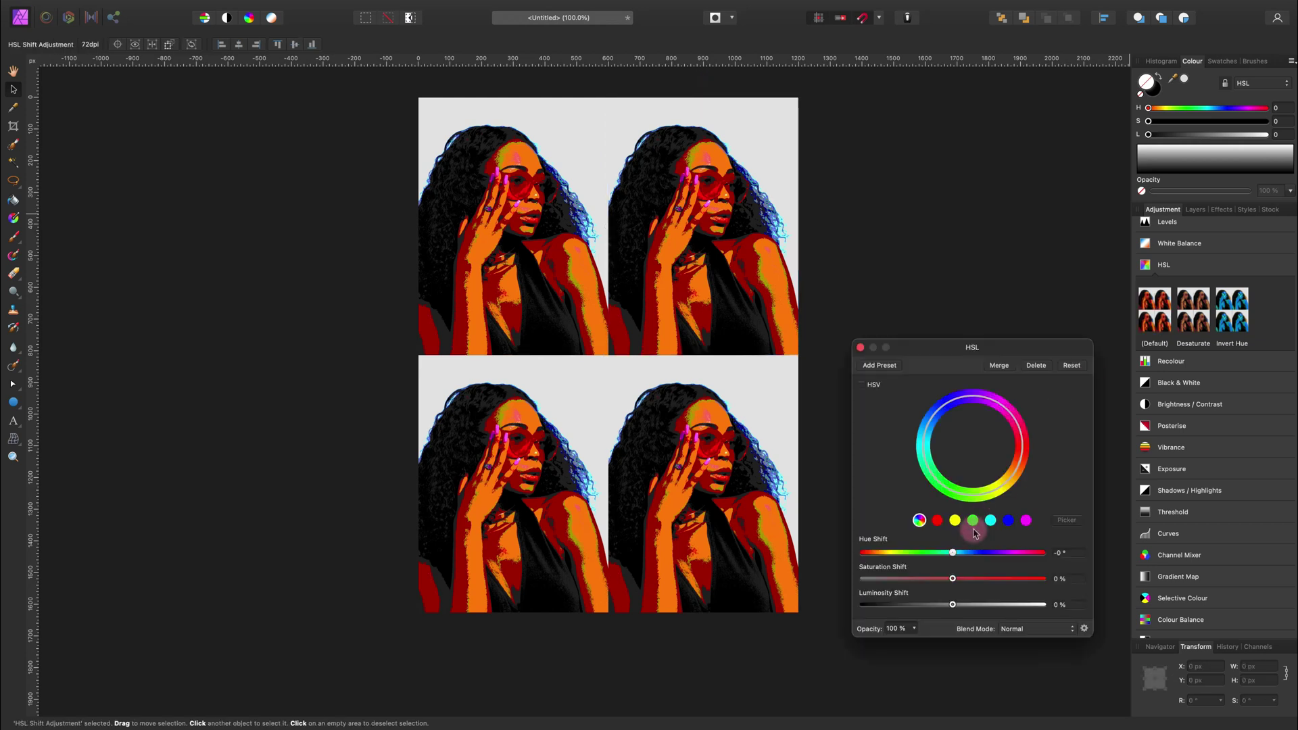
click(970, 554)
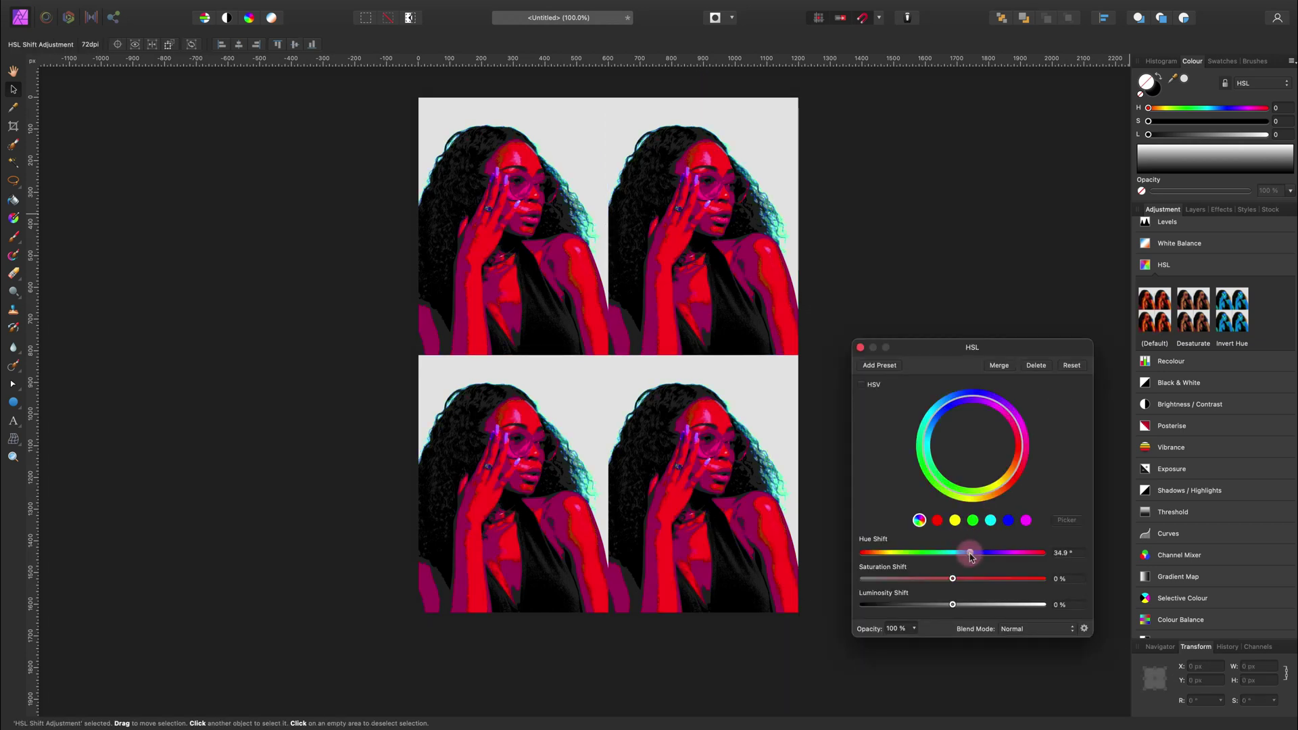
drag(967, 582, 972, 581)
- Place the top-right tile's Photo layer under the HSL adjustment and apply Mask to Below
click(1195, 210)
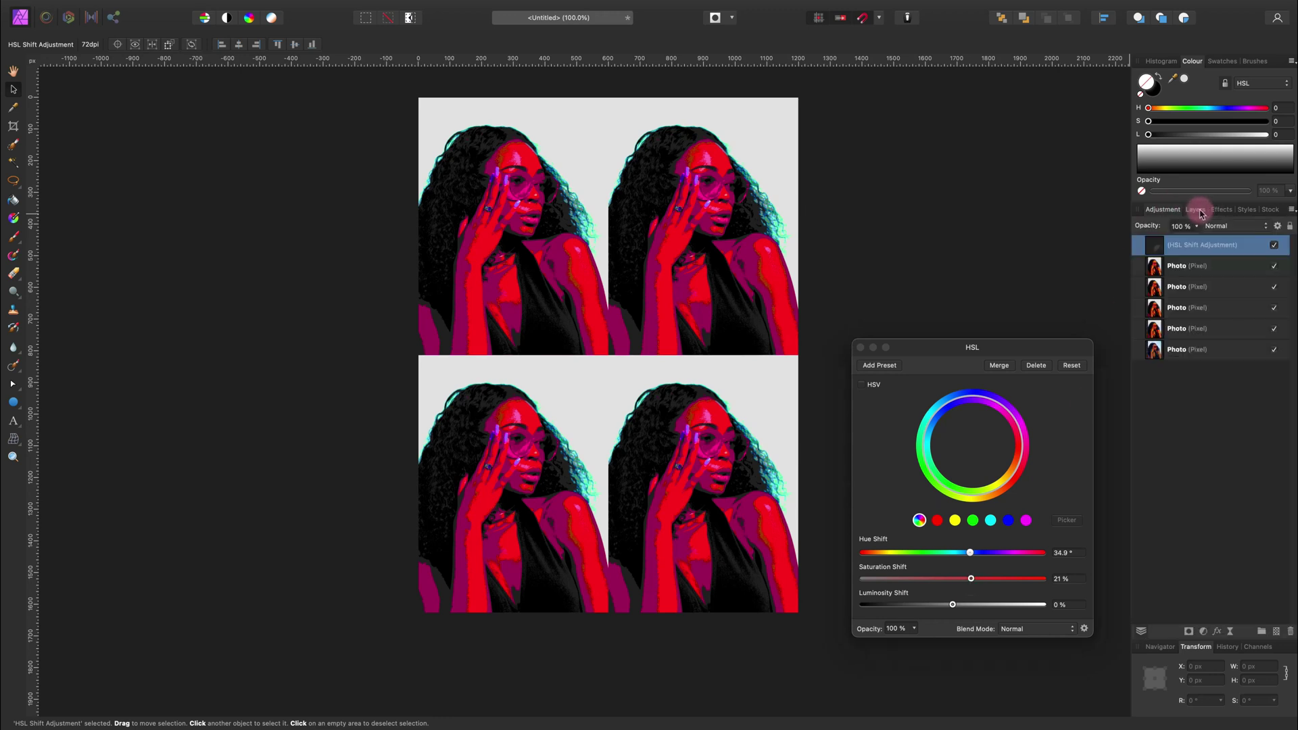
right_click(1256, 251)
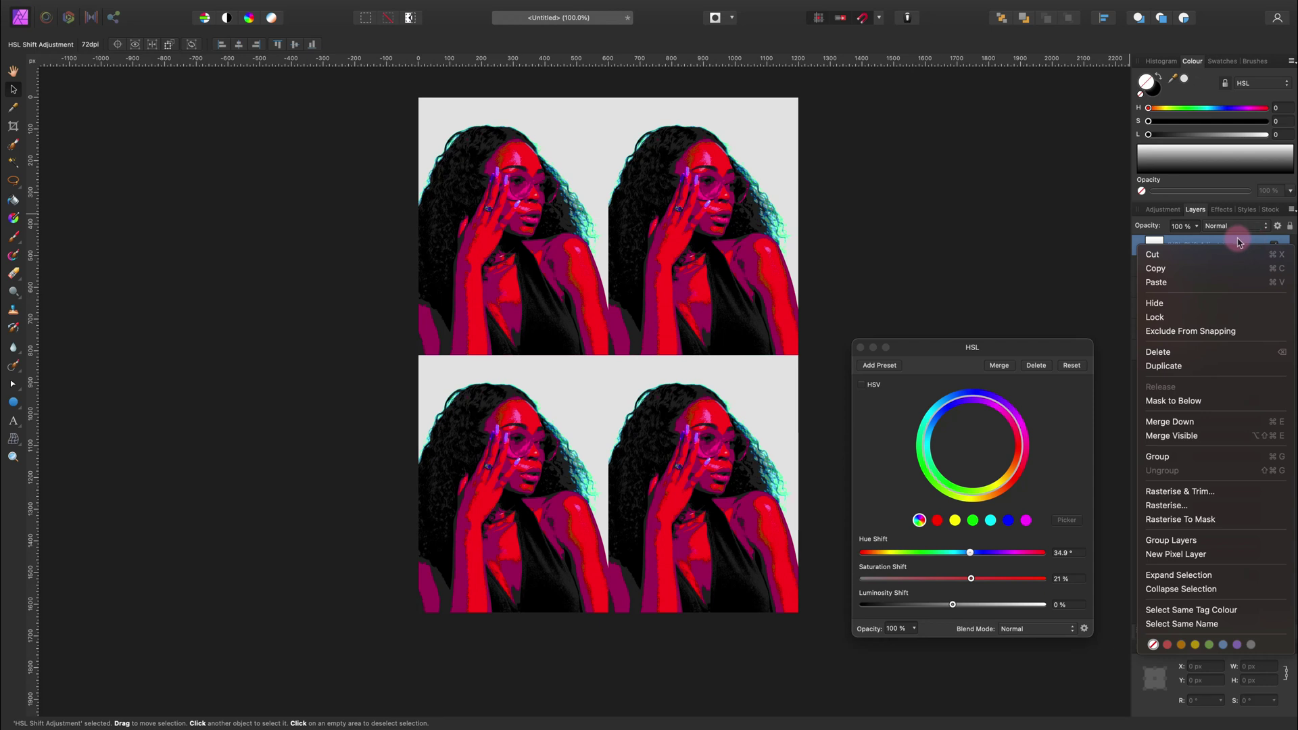
click(1232, 242)
drag(1229, 270, 1232, 245)
click(1251, 247)
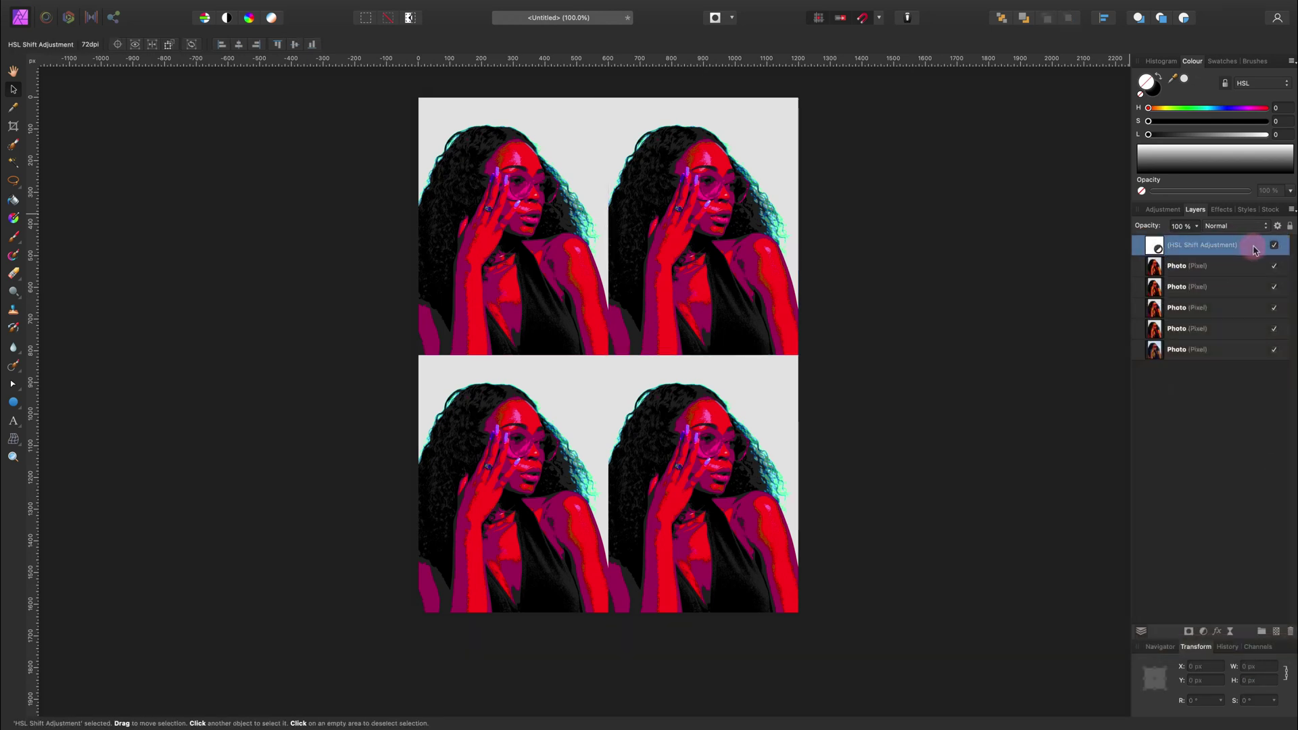
right_click(1254, 250)
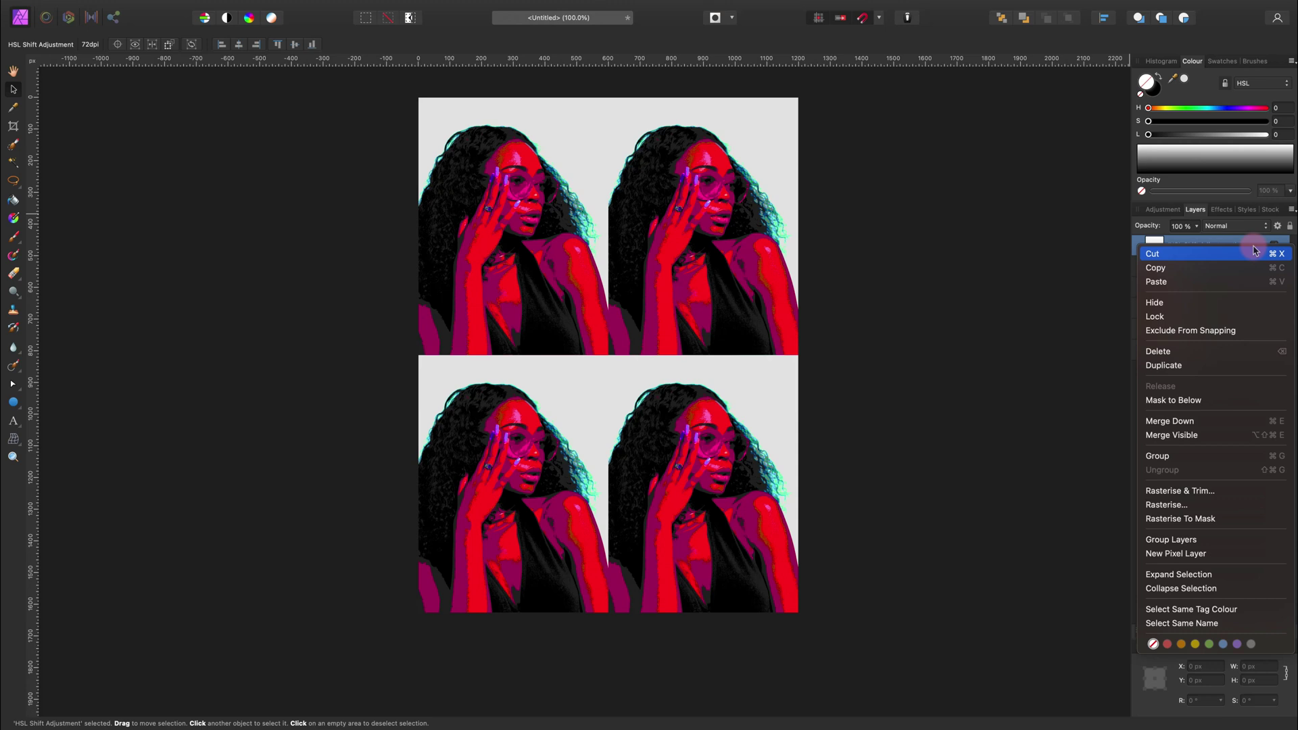
click(1170, 401)
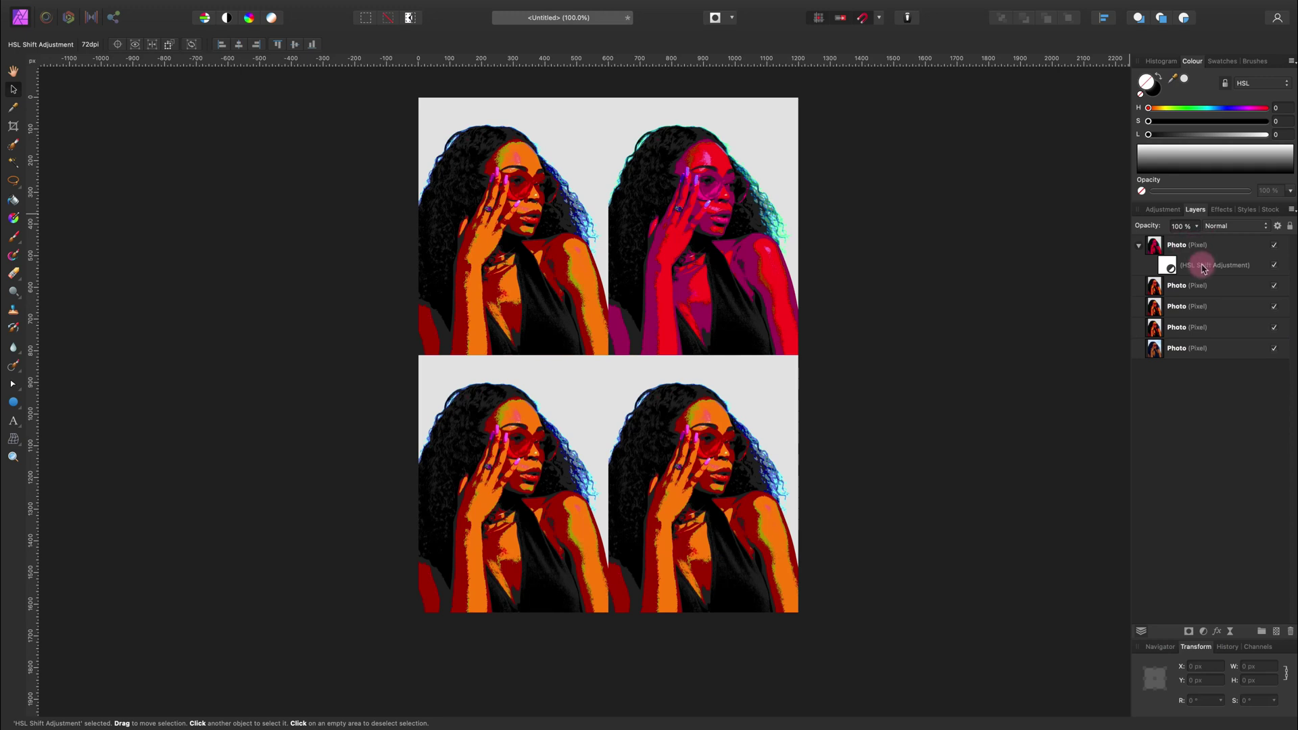
click(1238, 284)
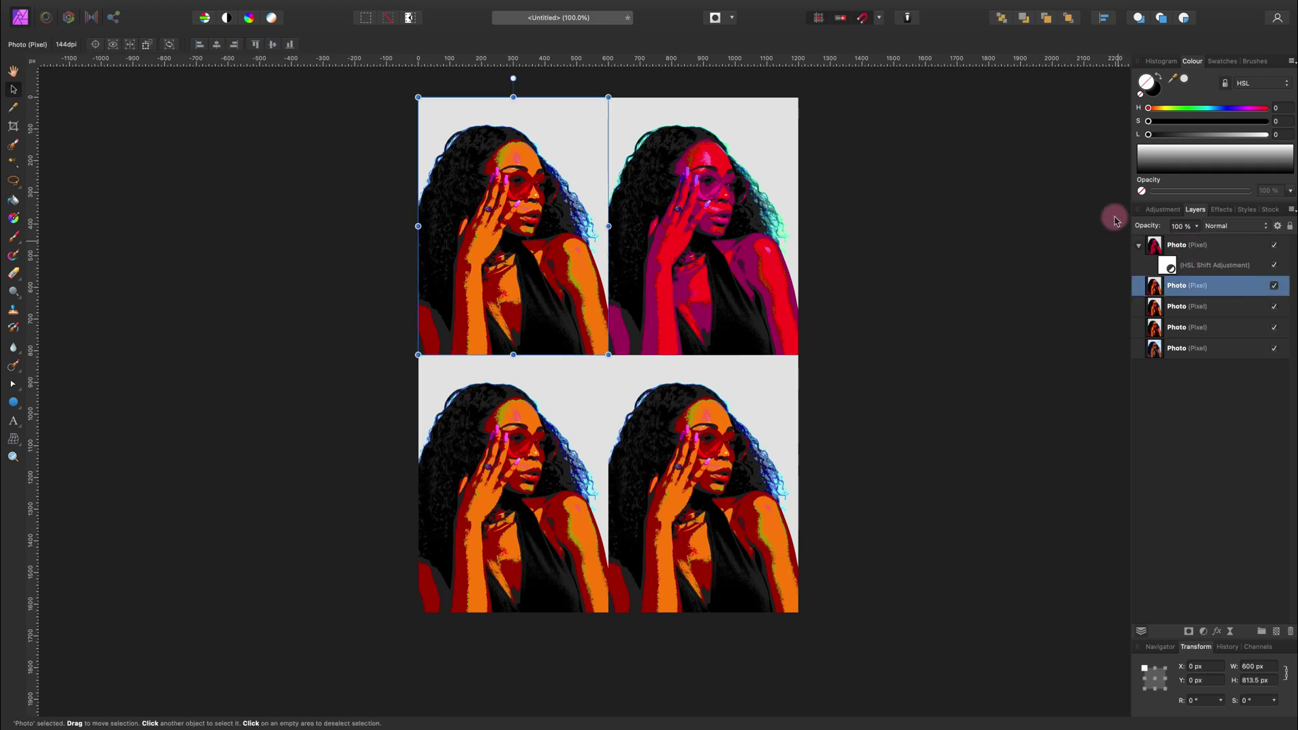
- Add an HSL adjustment with Hue Shift about -44.7° and mask it to the top-left tile
click(1172, 215)
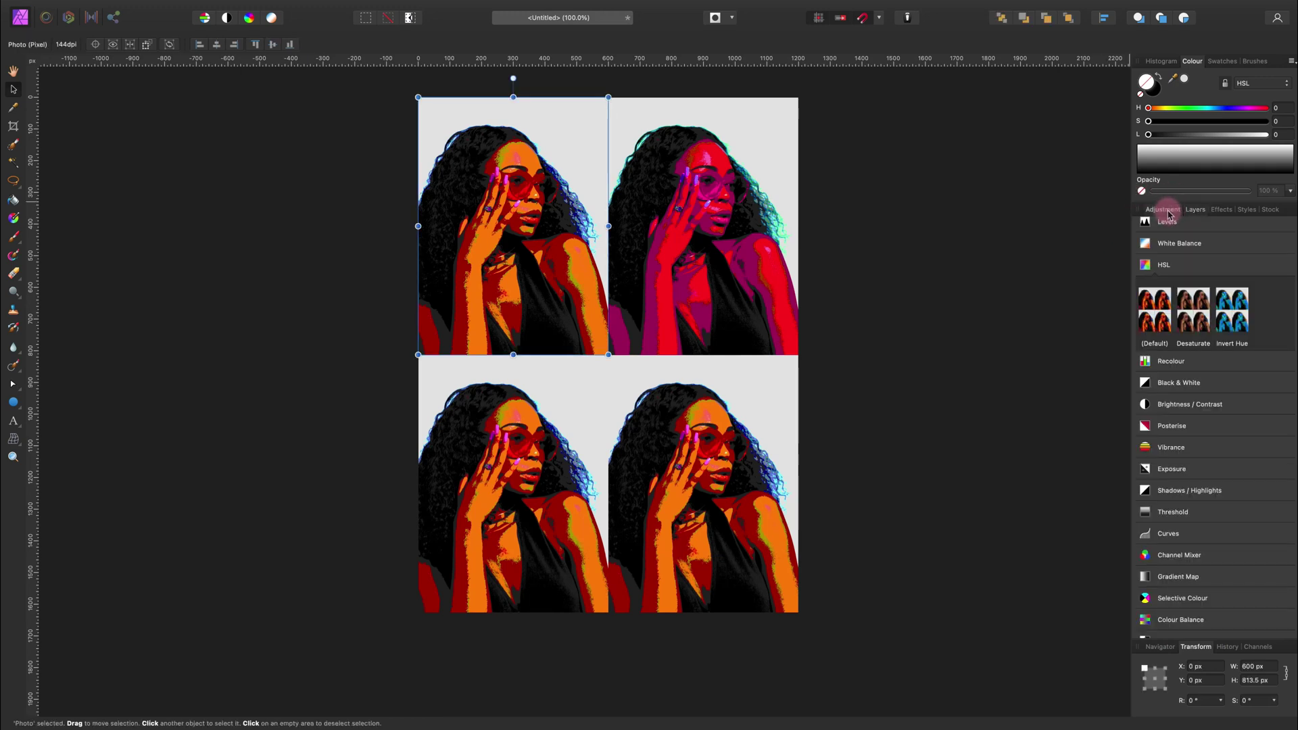
click(1154, 311)
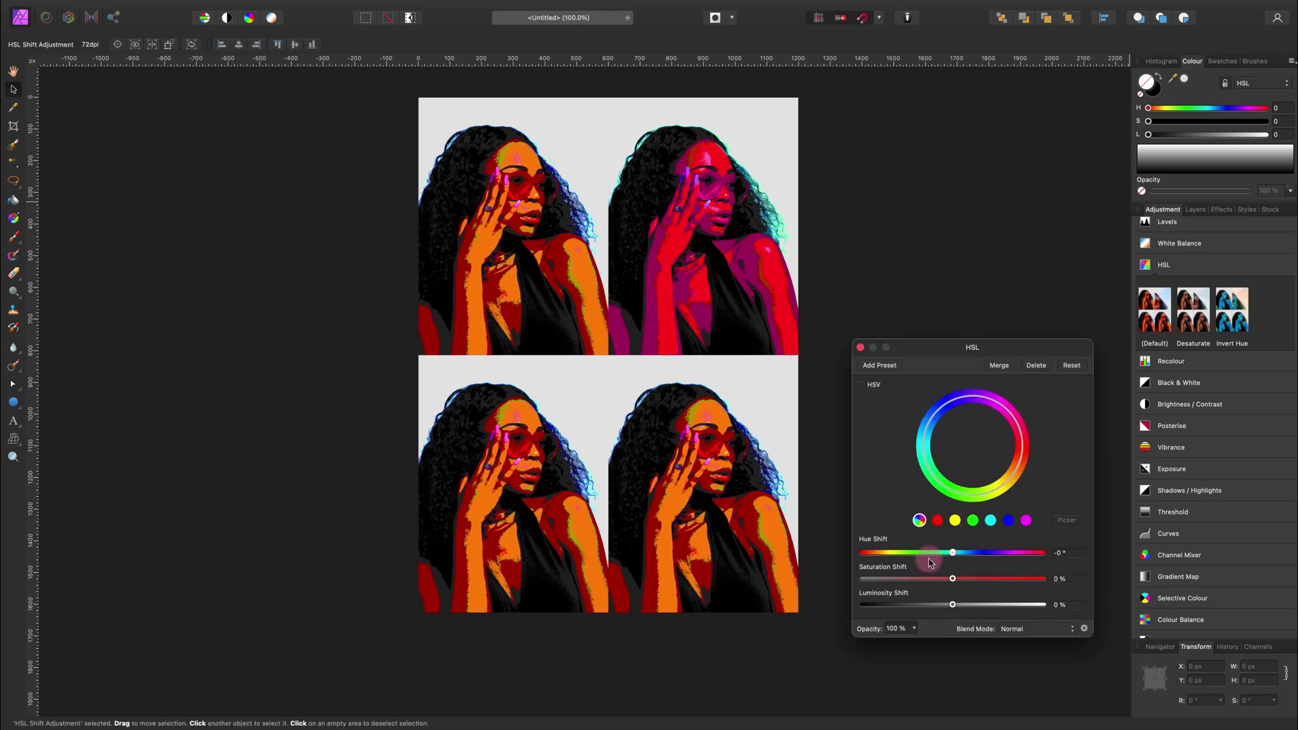
drag(934, 553, 961, 578)
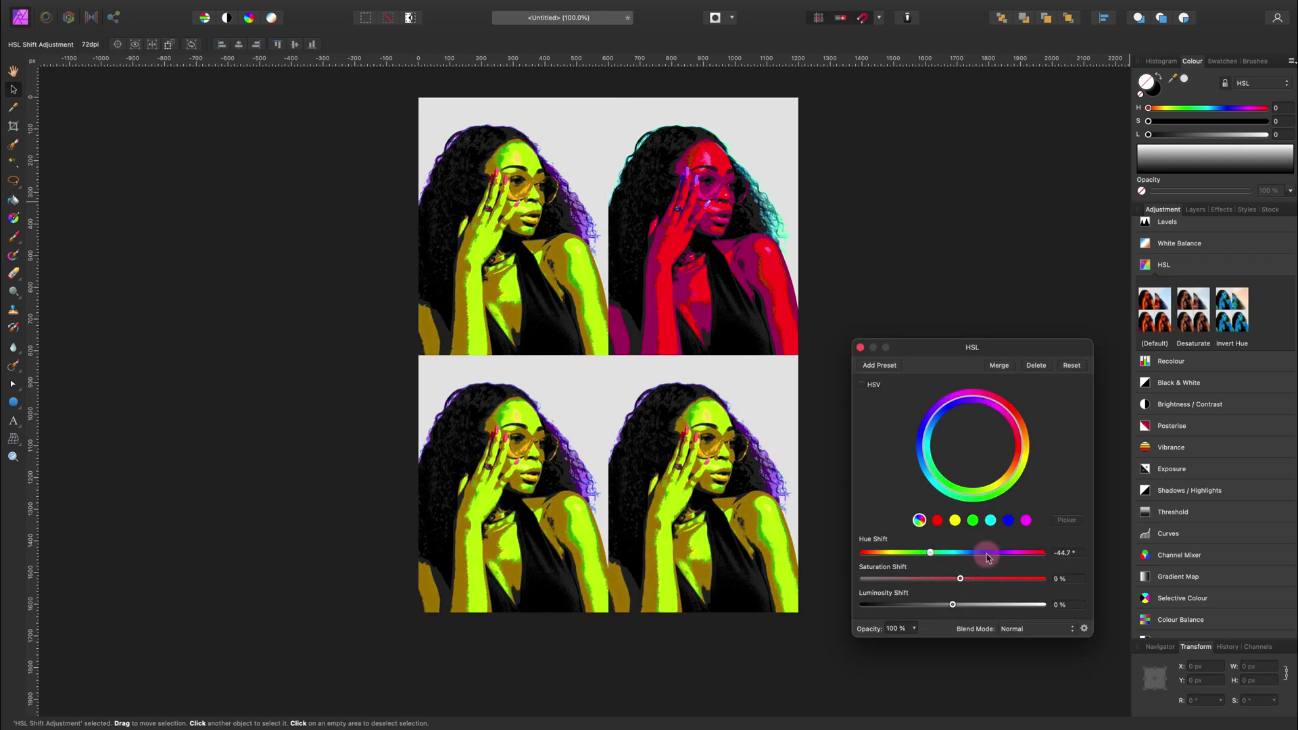
click(1195, 210)
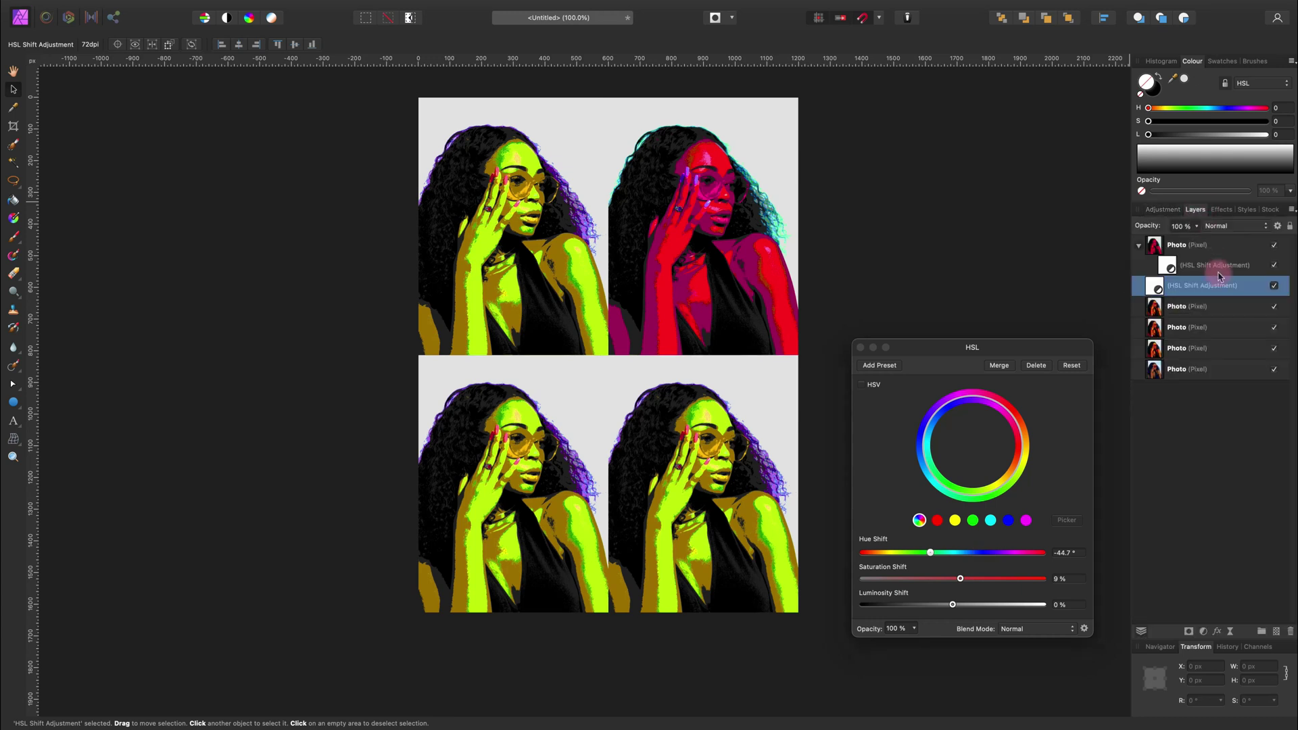
right_click(1248, 292)
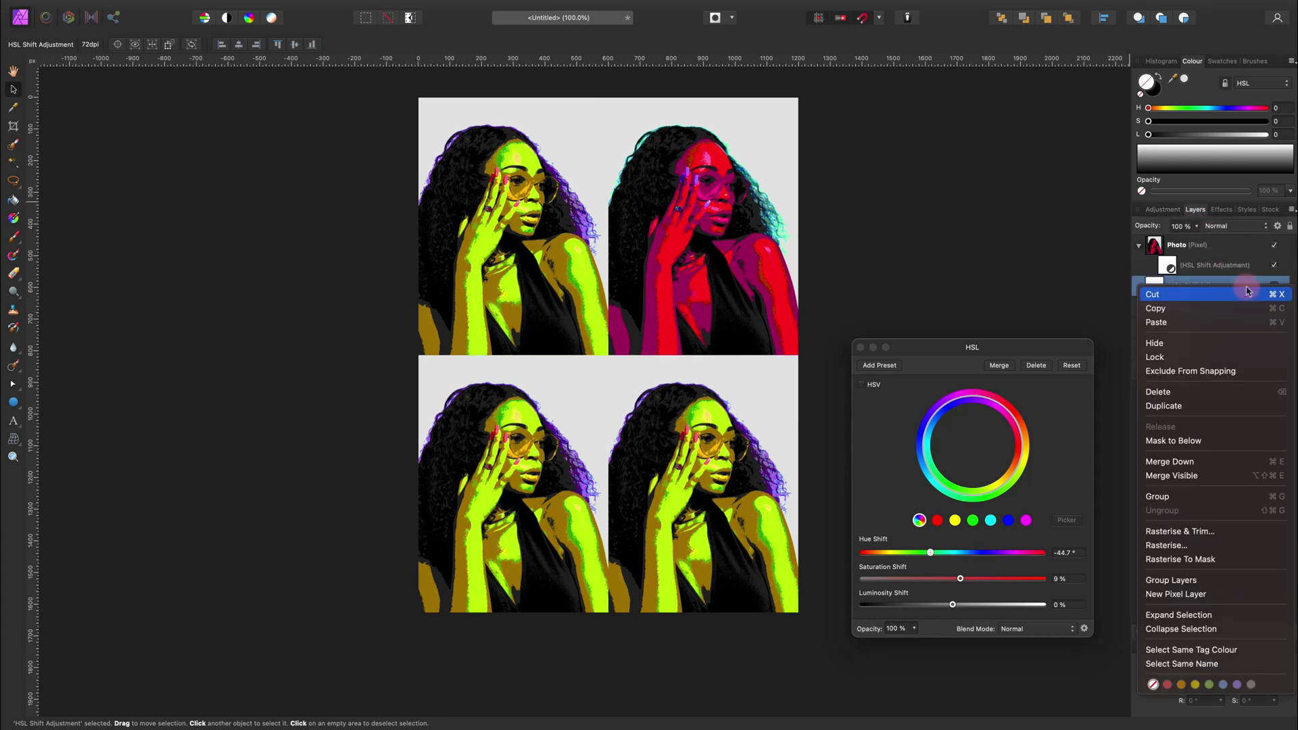
click(1173, 441)
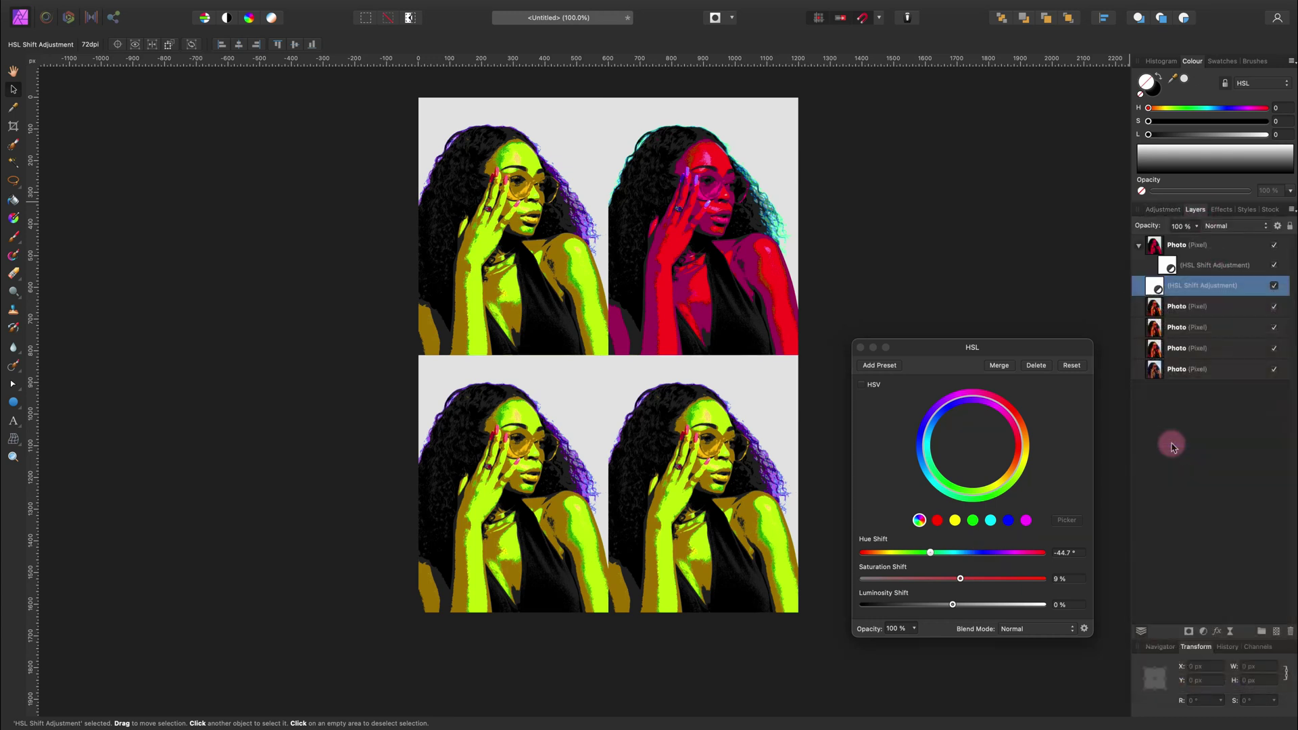
click(1222, 326)
- Add an HSL adjustment with Hue Shift 100.1° and mask it to the bottom-right tile
click(1163, 209)
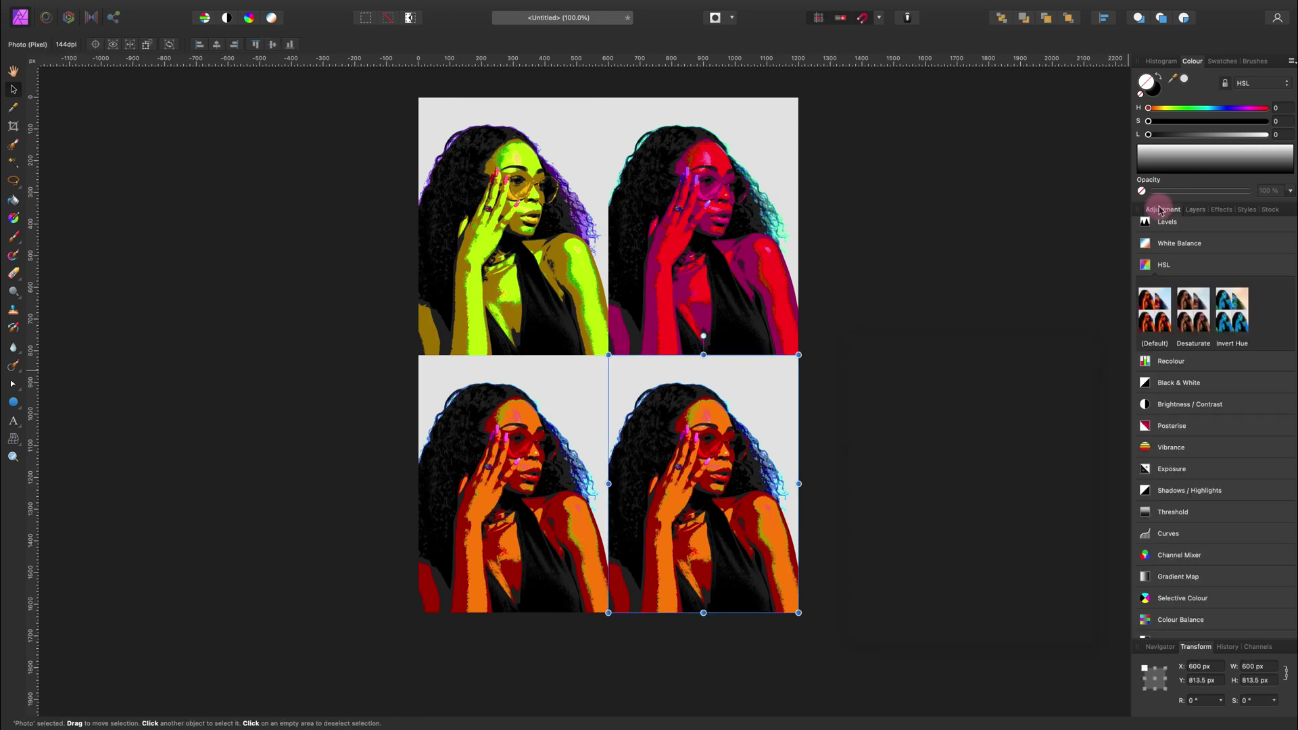
click(1147, 313)
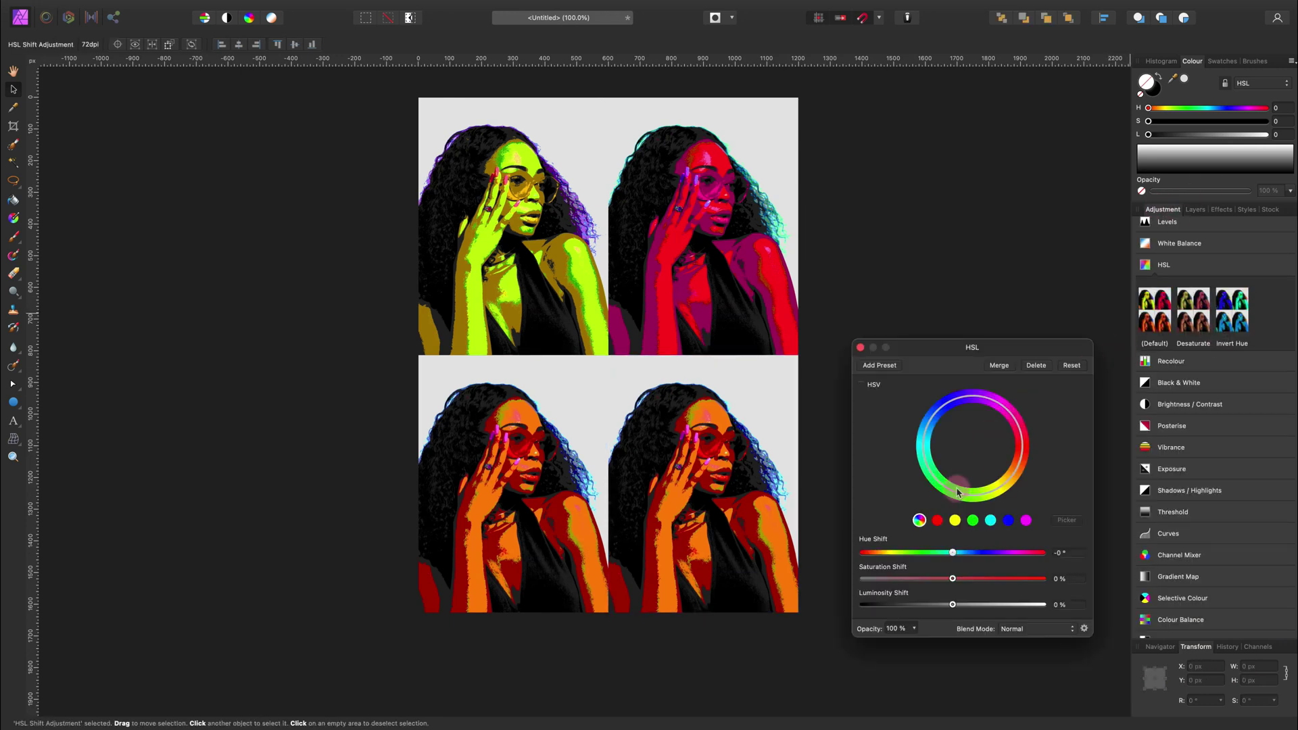
click(899, 555)
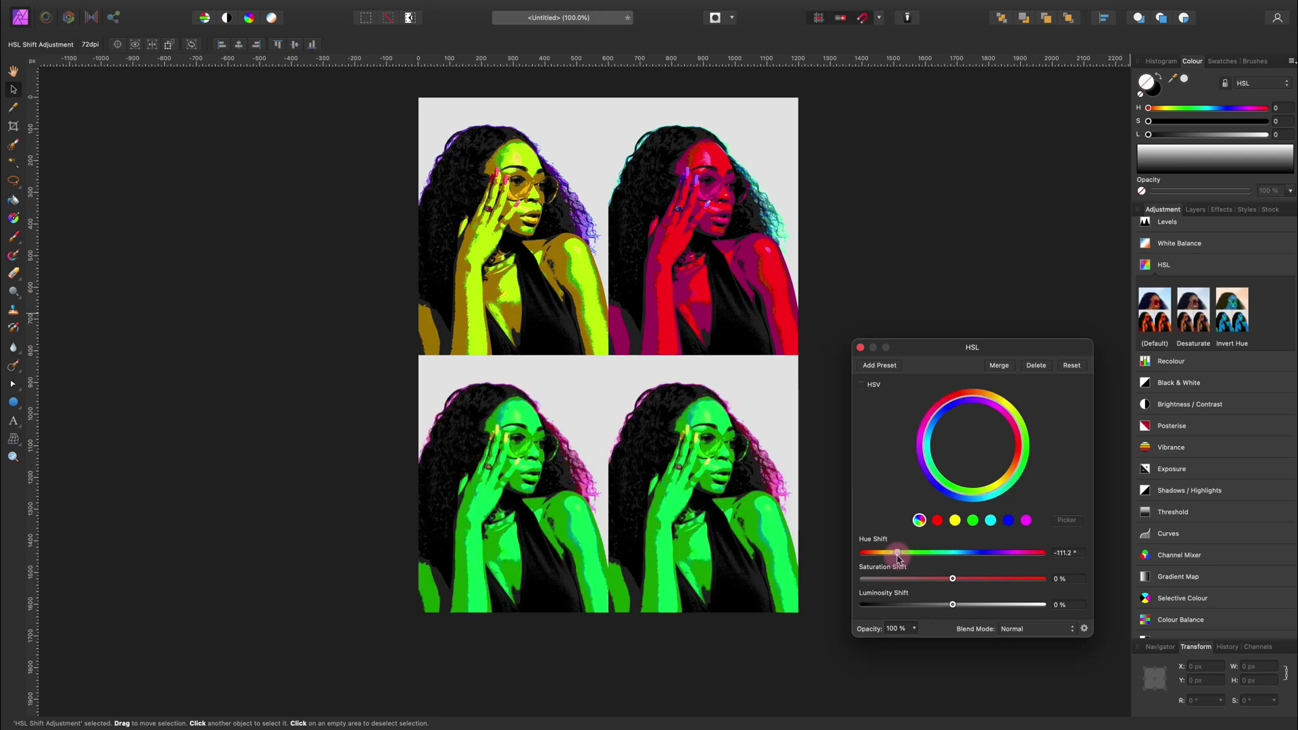
drag(899, 557, 1002, 558)
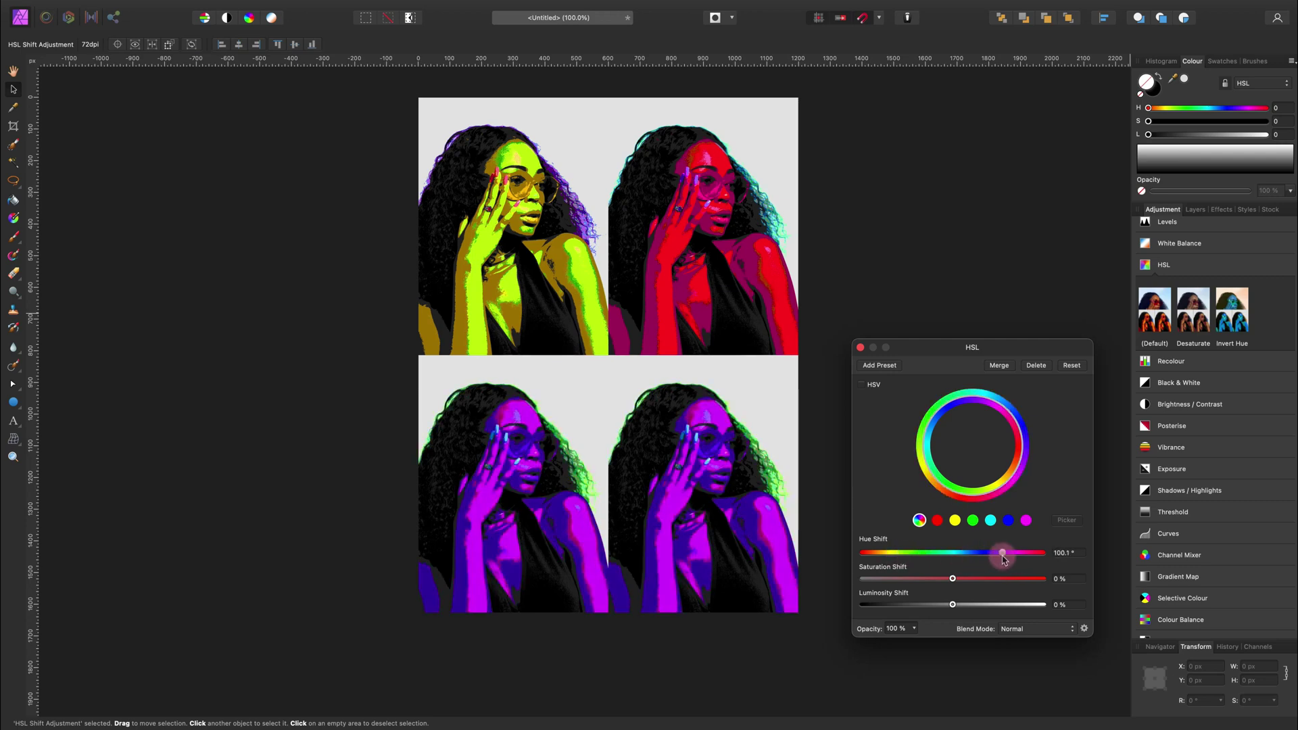
click(1195, 210)
right_click(1250, 328)
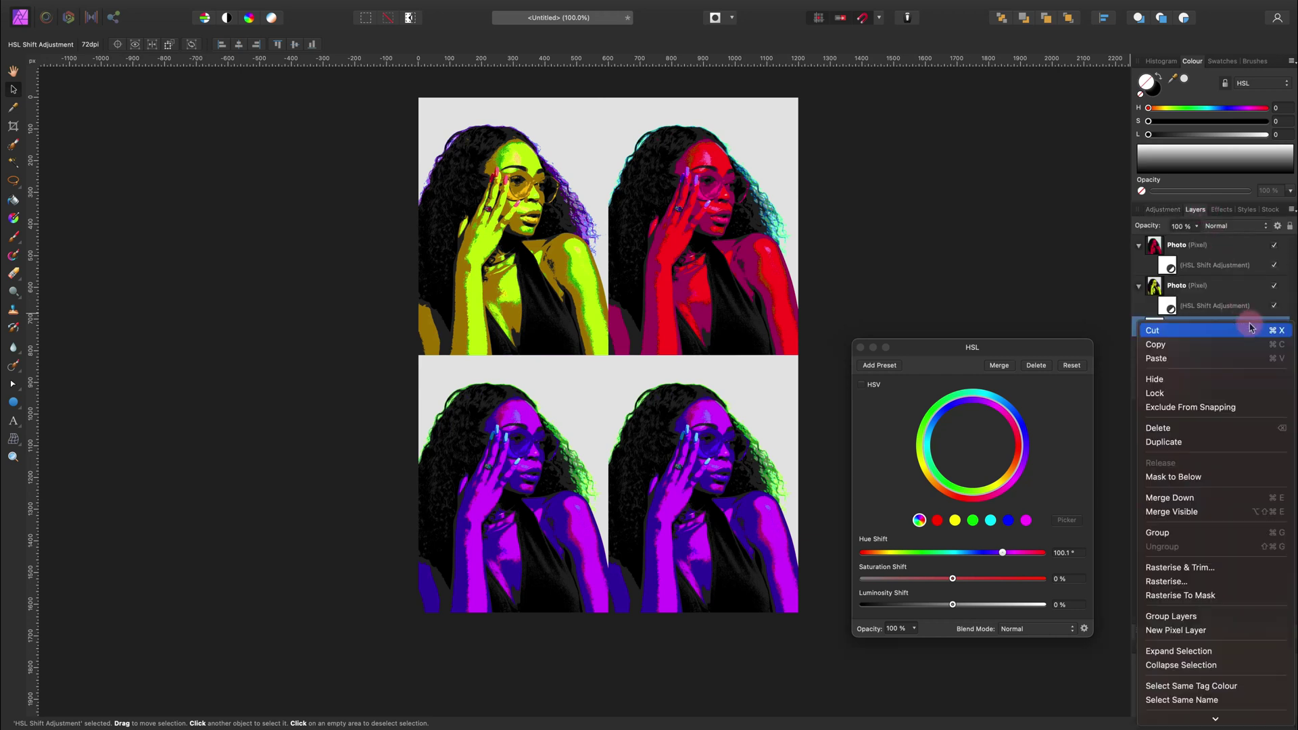
click(1182, 476)
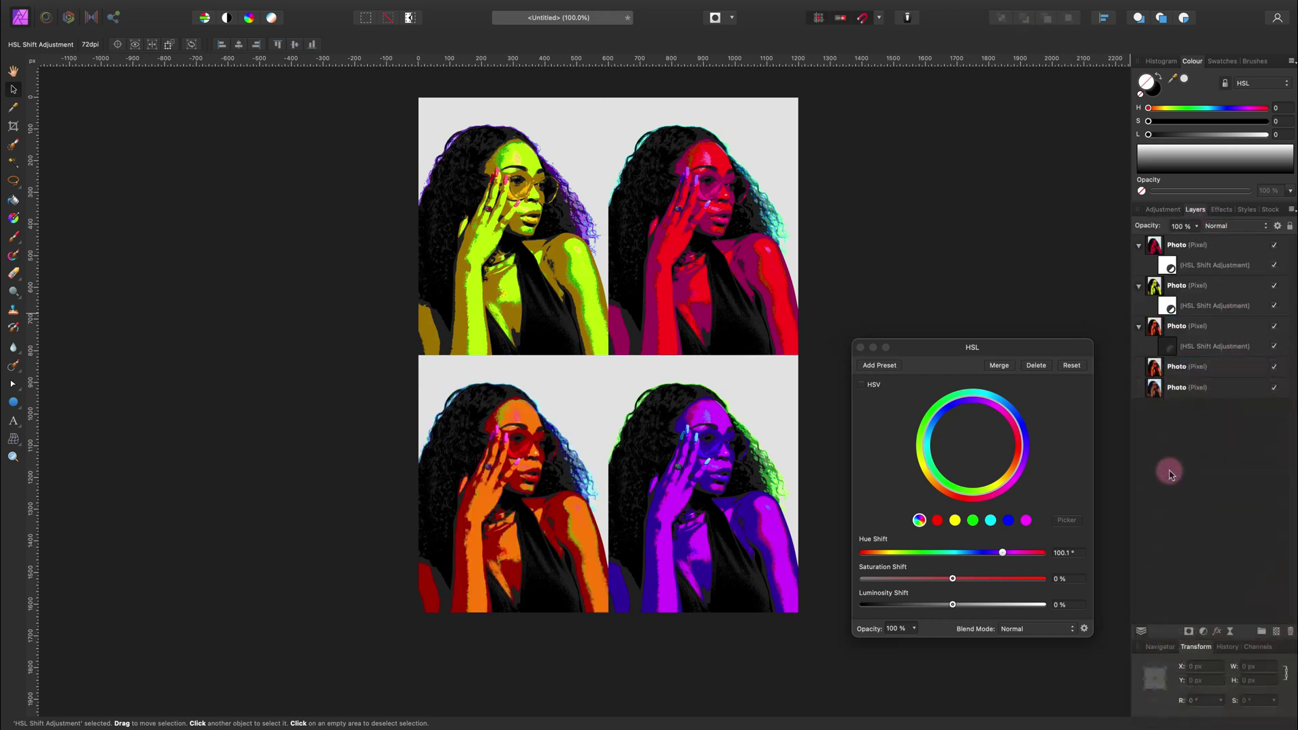
click(861, 348)
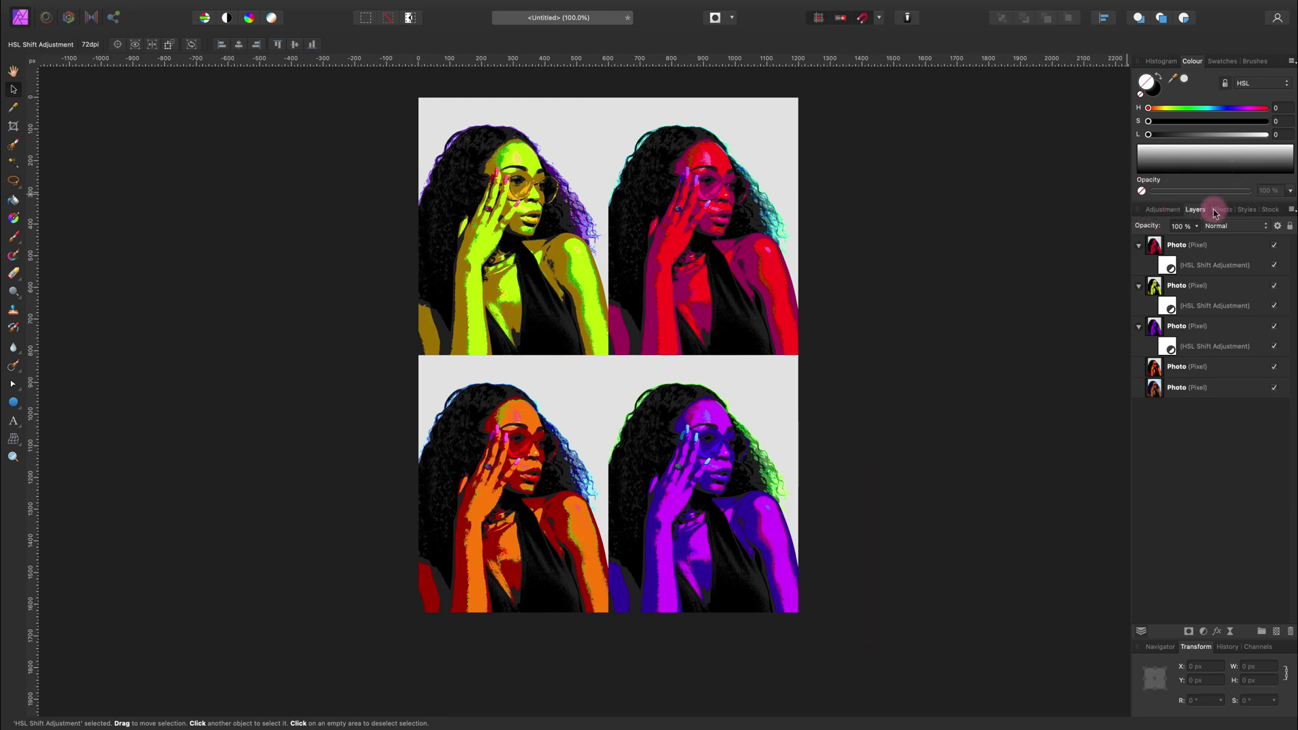
- Move the original colour Photo layer to the top of the stack and hide it
click(1215, 387)
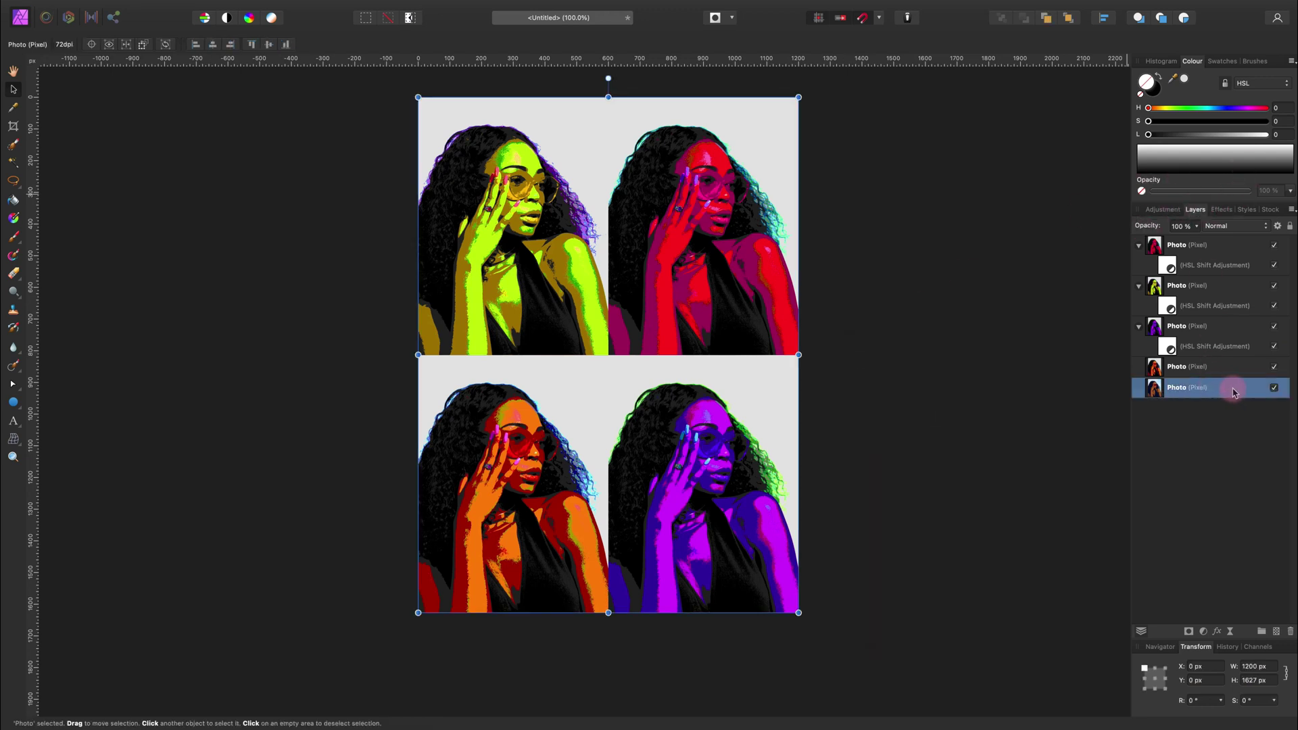
drag(1232, 392, 1206, 240)
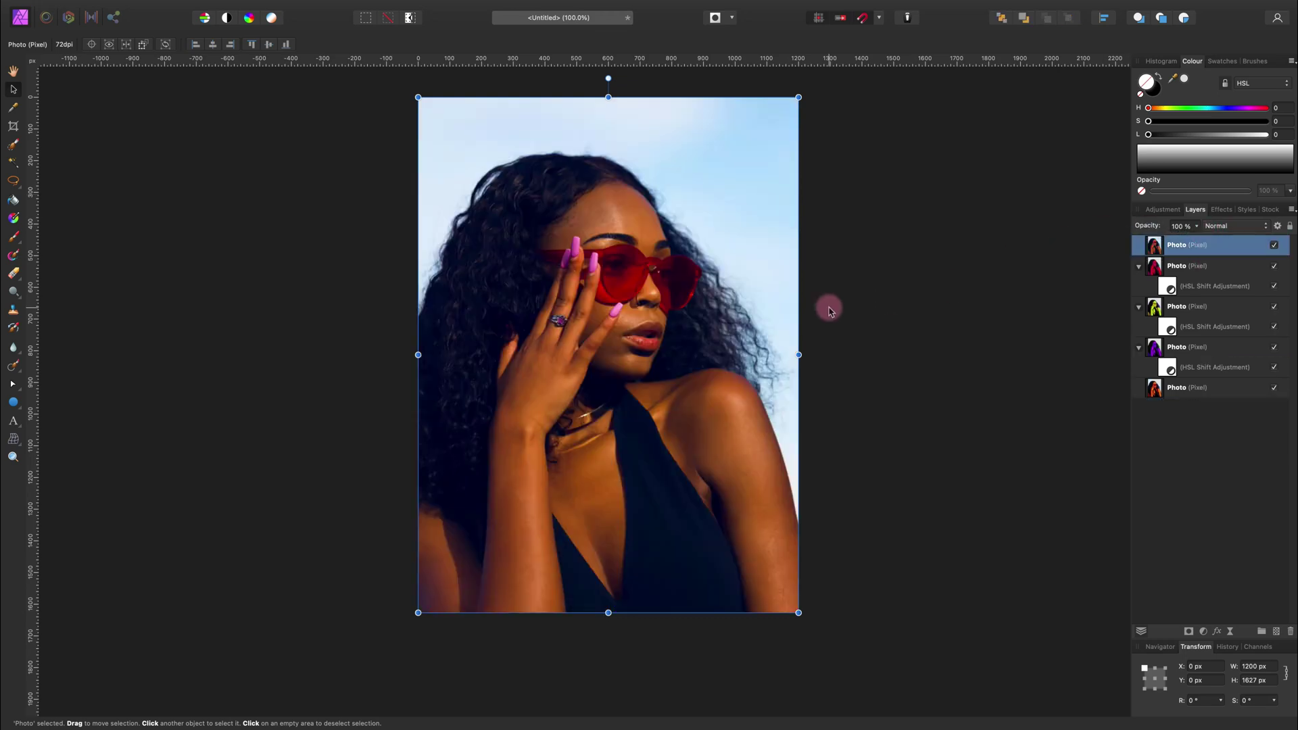
click(1274, 246)
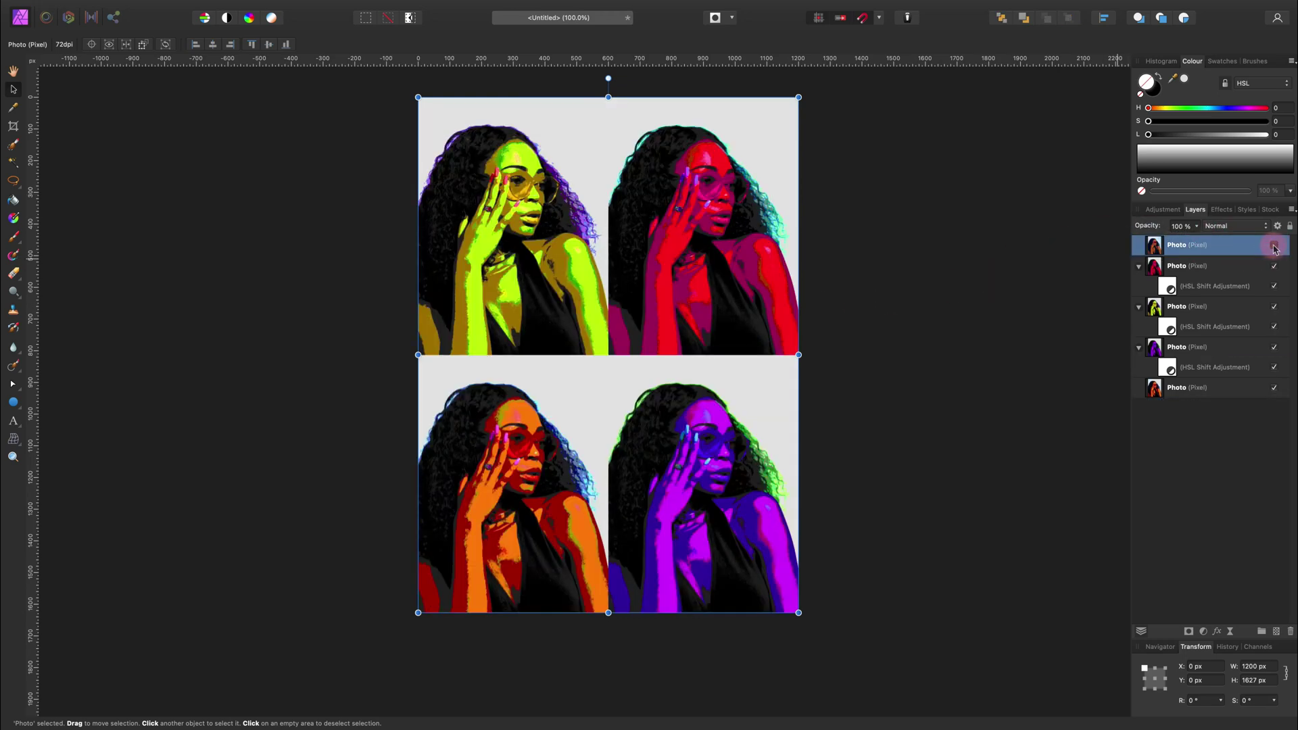
click(1246, 274)
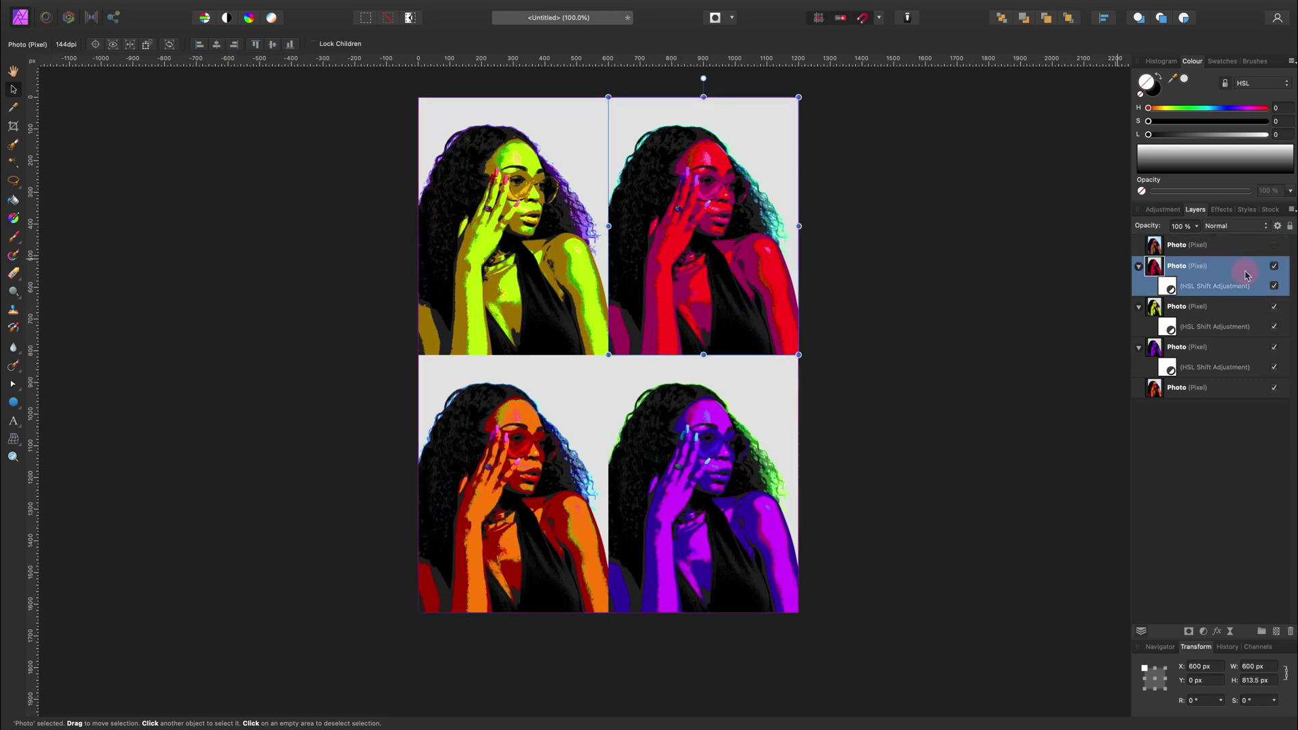
click(1240, 394)
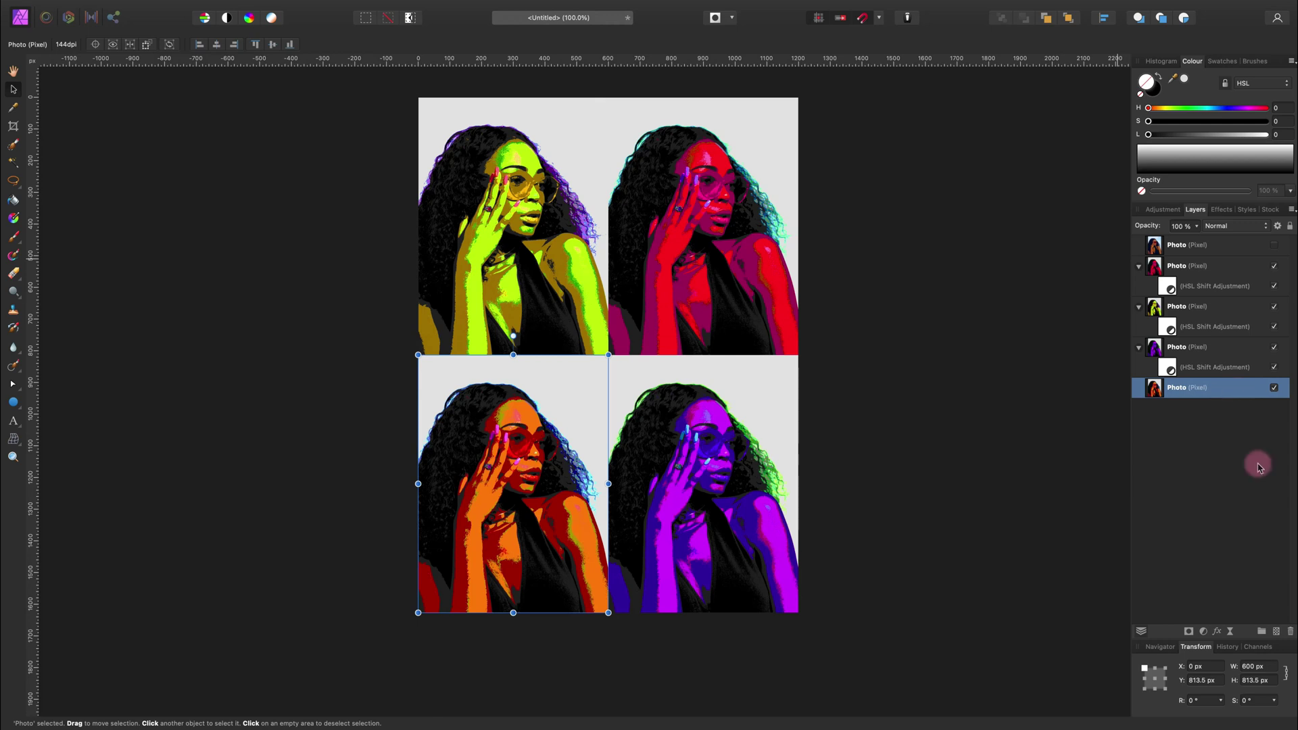
click(976, 426)
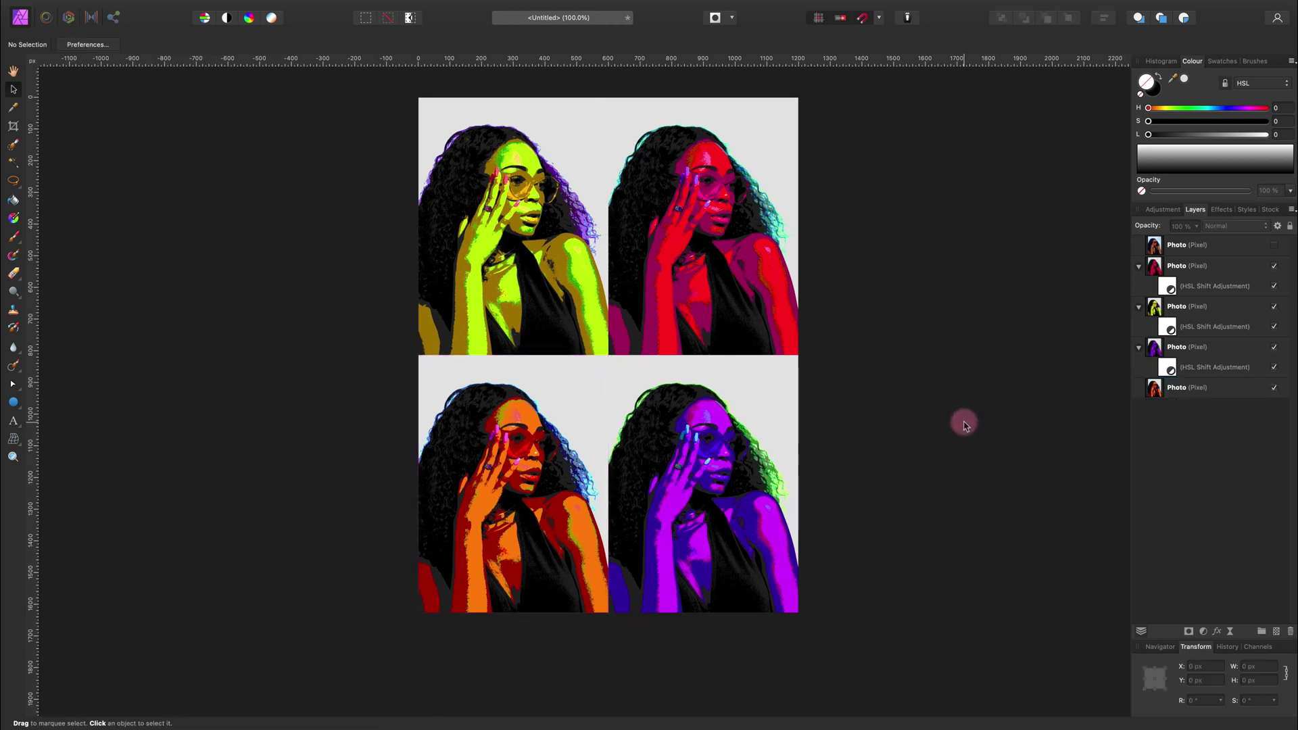